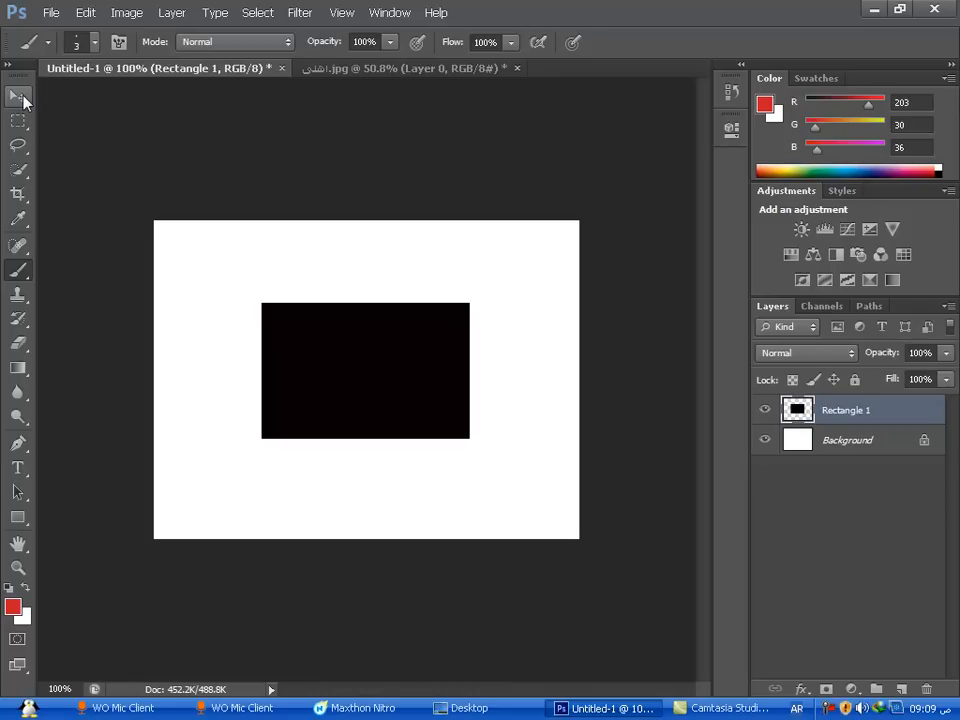
# Activate the Move tool, view the new-document settings and leave them without creating a document.
pyautogui.click(22, 97)
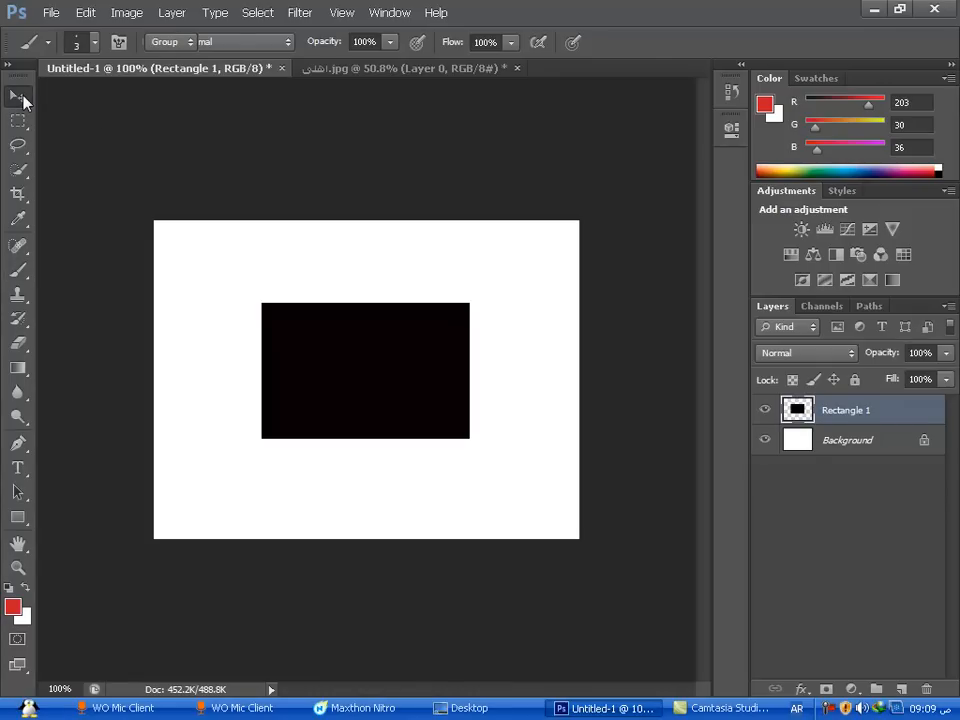
pyautogui.click(52, 13)
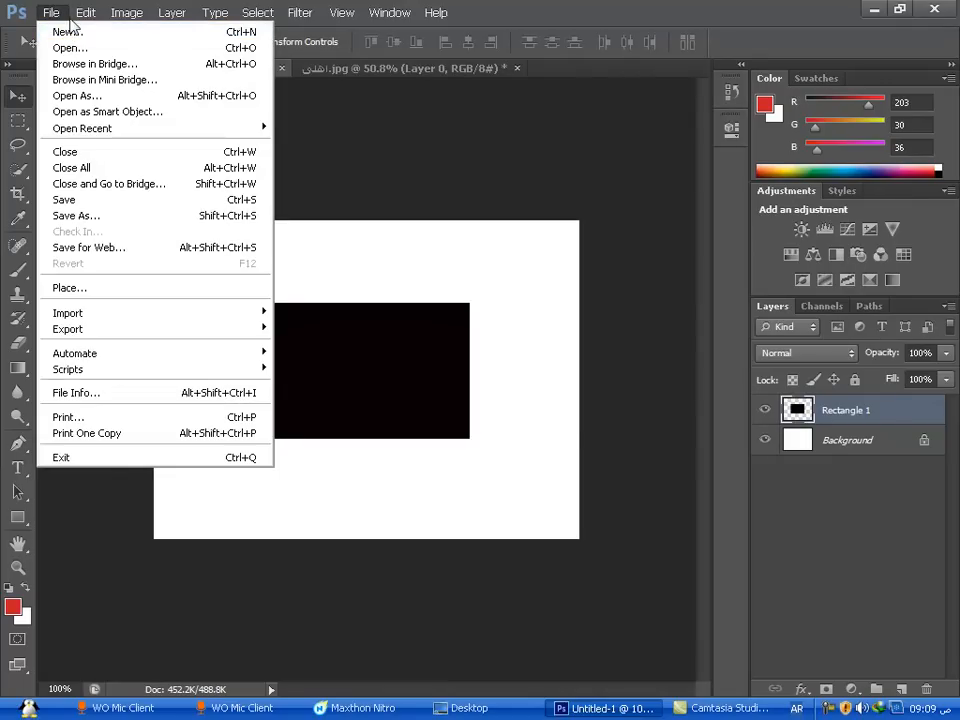
pyautogui.click(68, 31)
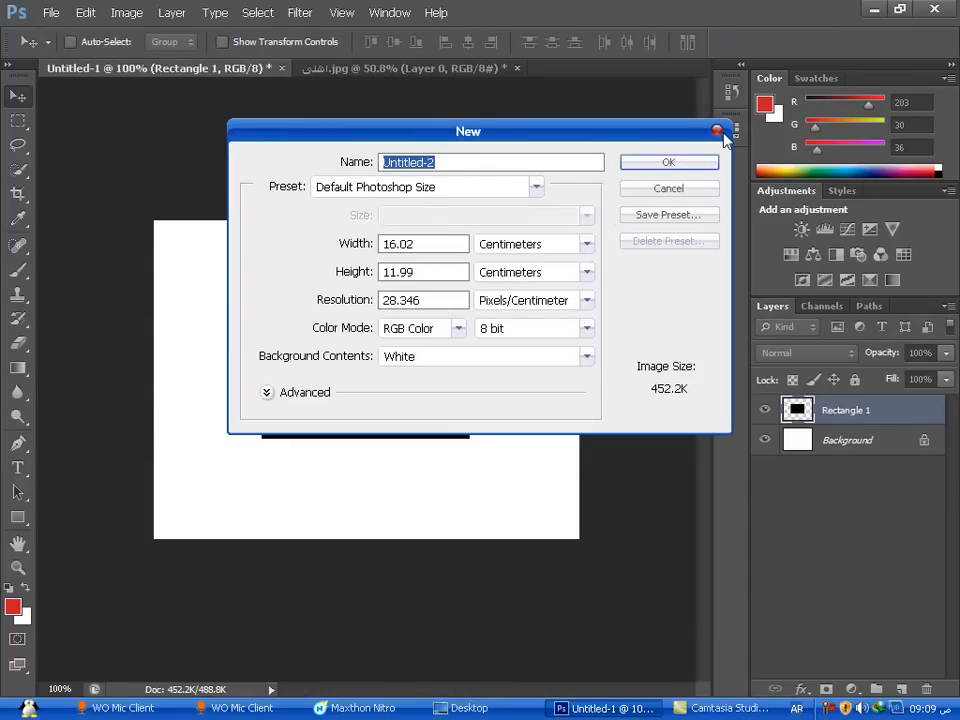
pyautogui.click(719, 132)
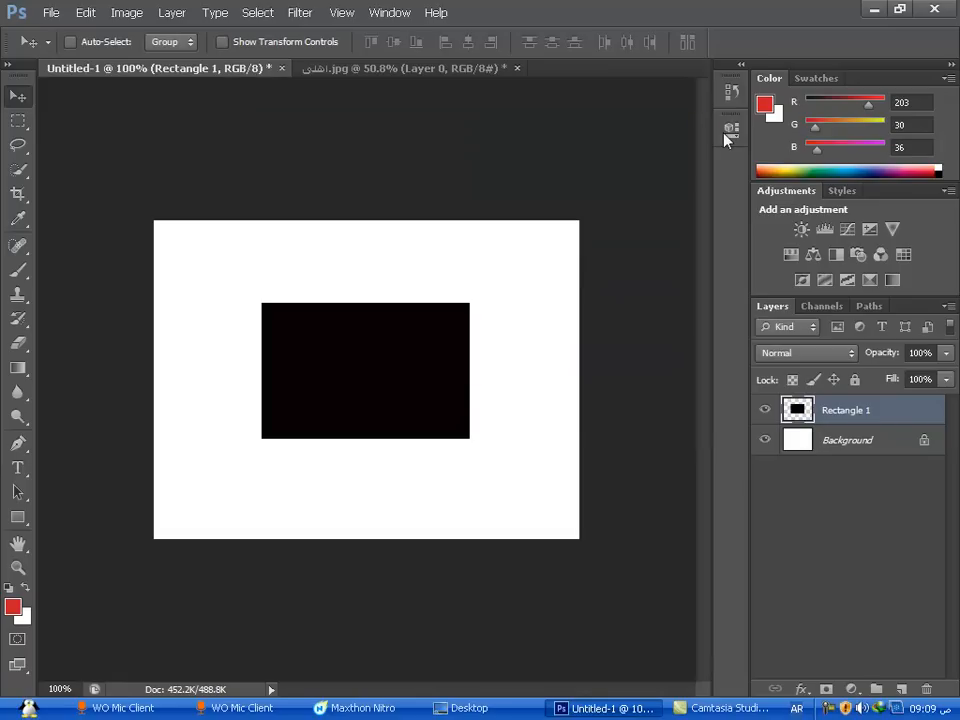
# Hide and show the Rectangle 1 layer, and move the black rectangle slightly down and to the right on the canvas.
pyautogui.click(768, 409)
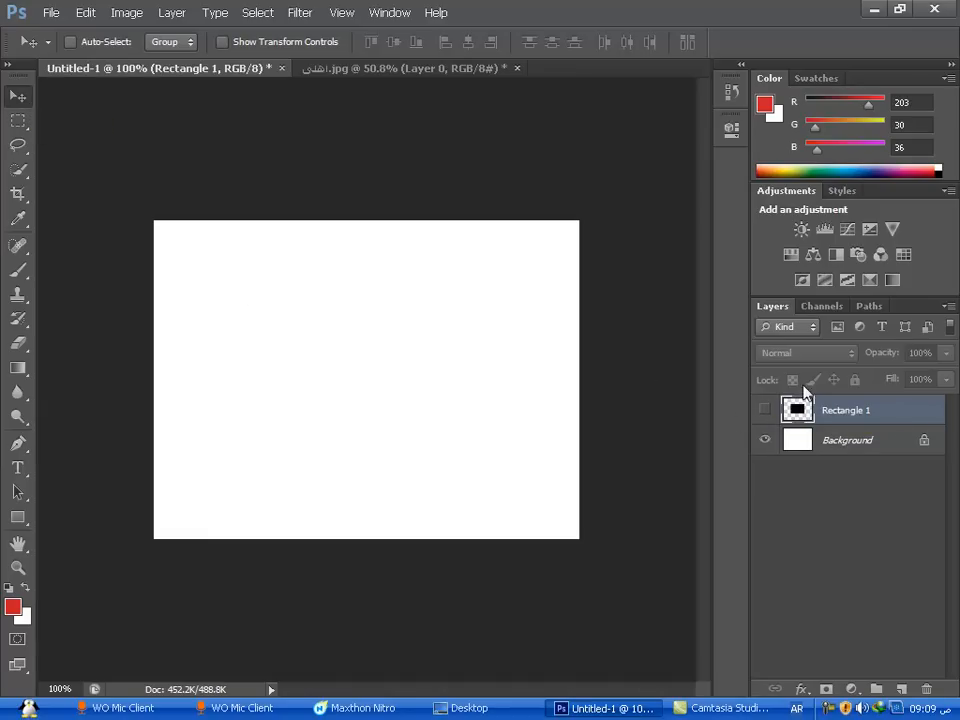
pyautogui.click(763, 410)
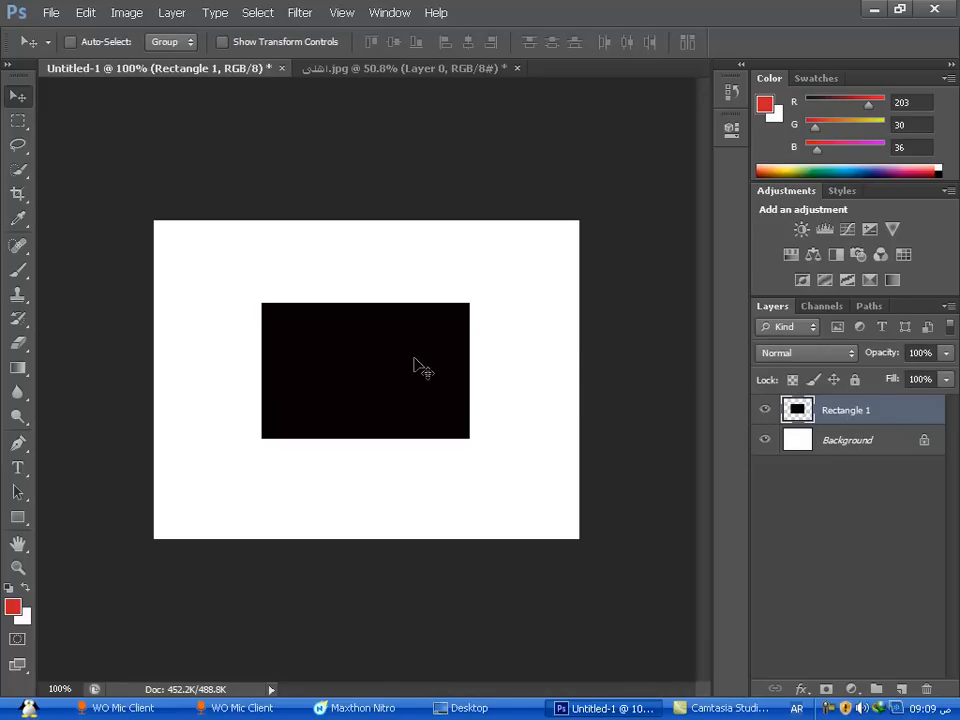
pyautogui.moveTo(405, 368); pyautogui.dragTo(418, 393)
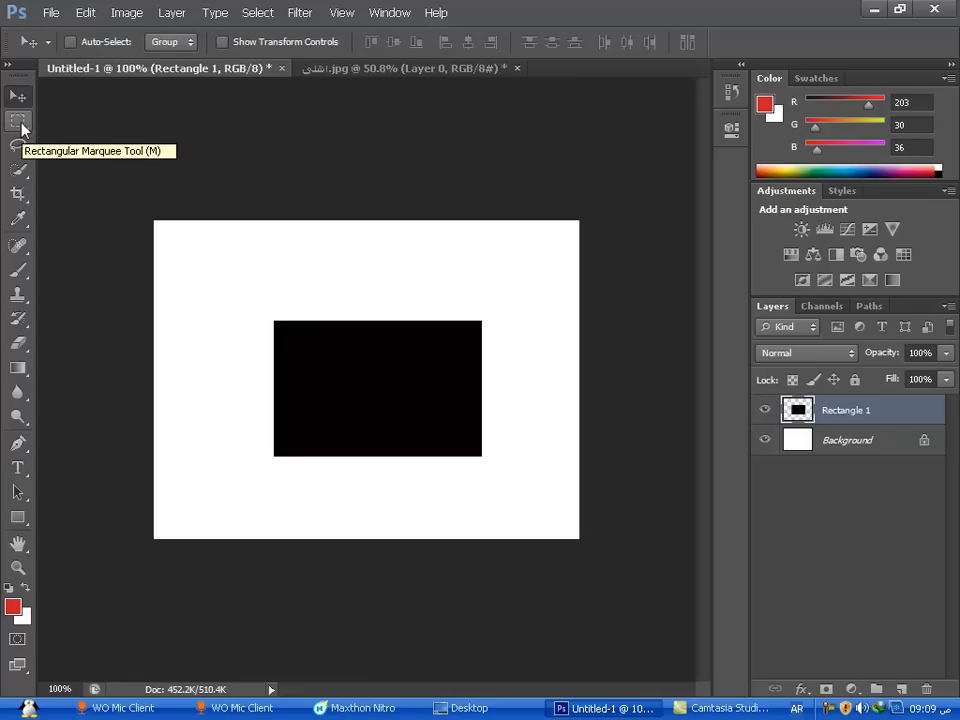
# Select a rectangular area just inside the black rectangle's edges with the Rectangular Marquee tool.
pyautogui.click(21, 123)
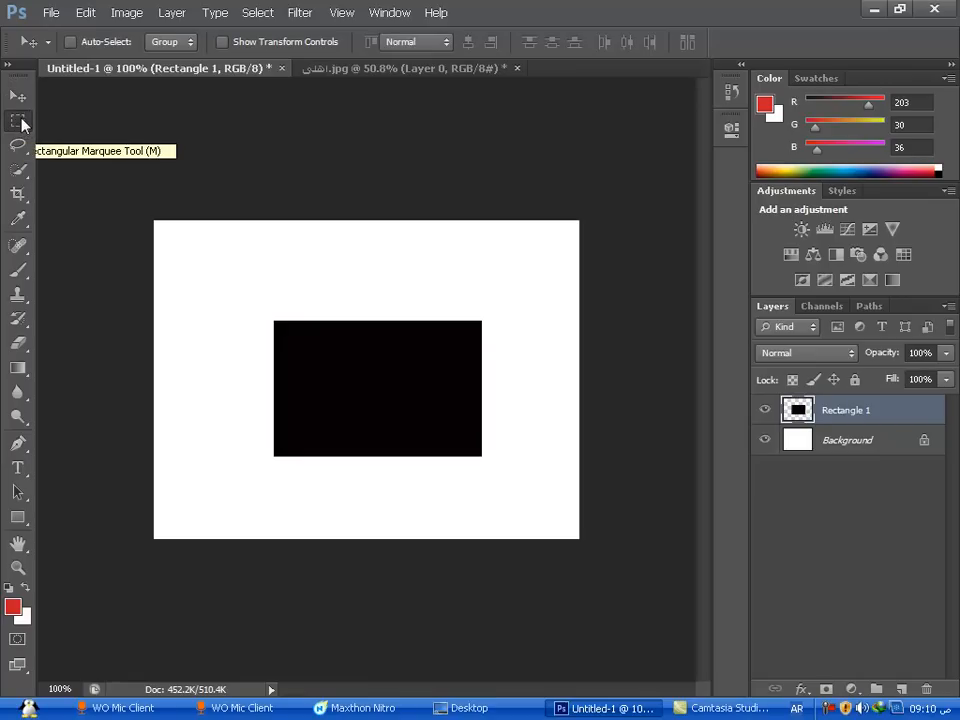
pyautogui.click(21, 123)
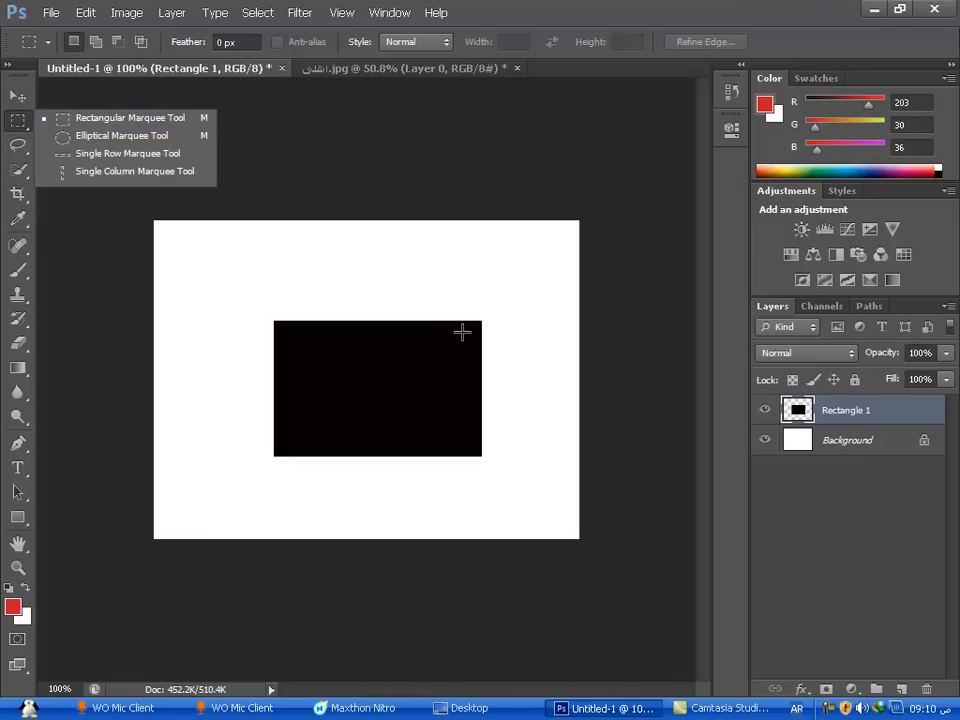
pyautogui.moveTo(462, 332); pyautogui.dragTo(290, 431)
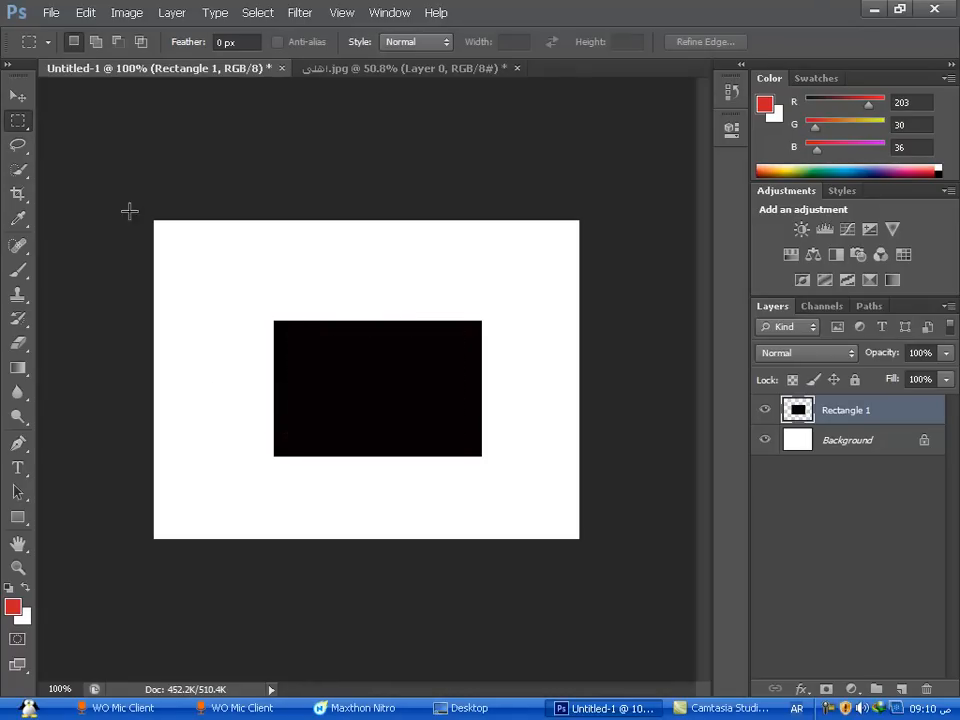
pyautogui.hotkey('ctrl', 'z')
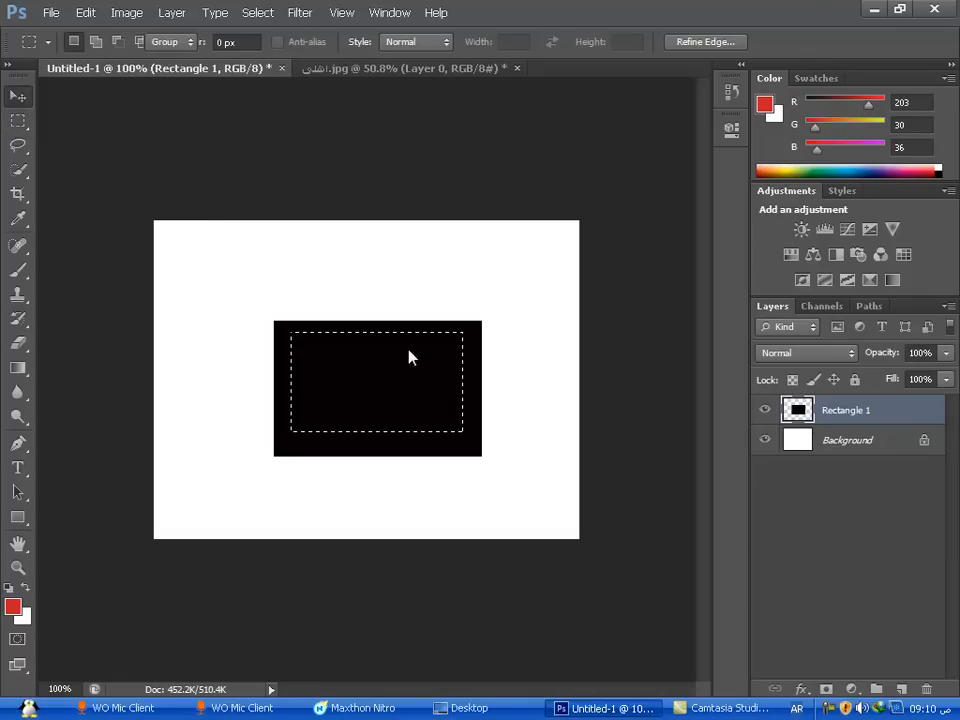
# Move the marquee-selected area of the black rectangle down and to the right, undo the move and deselect.
pyautogui.press('v')
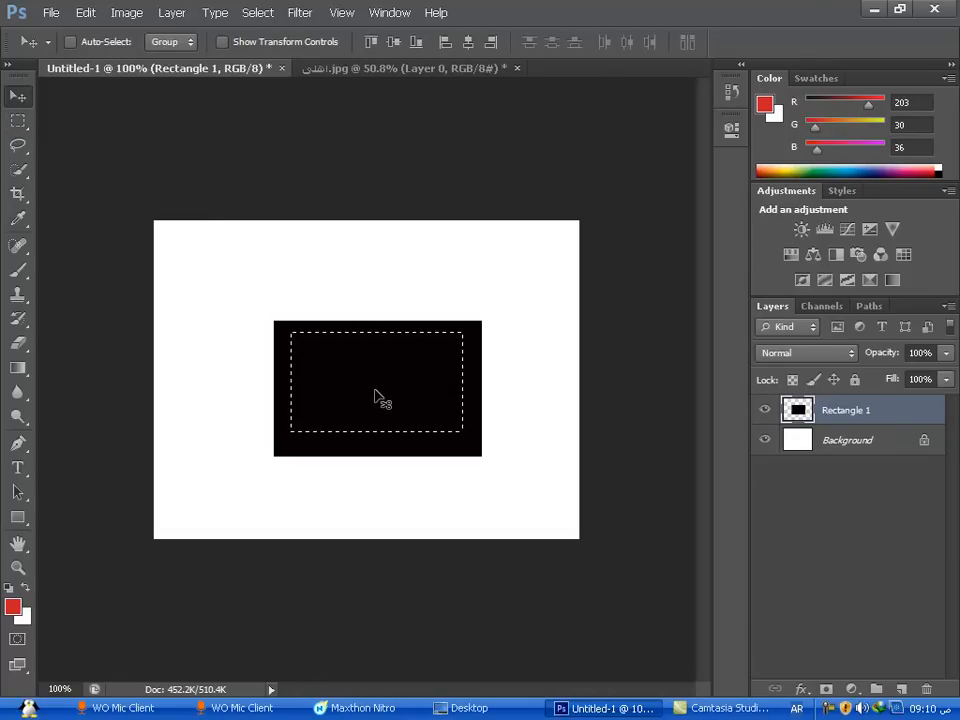
pyautogui.moveTo(369, 364); pyautogui.dragTo(410, 402)
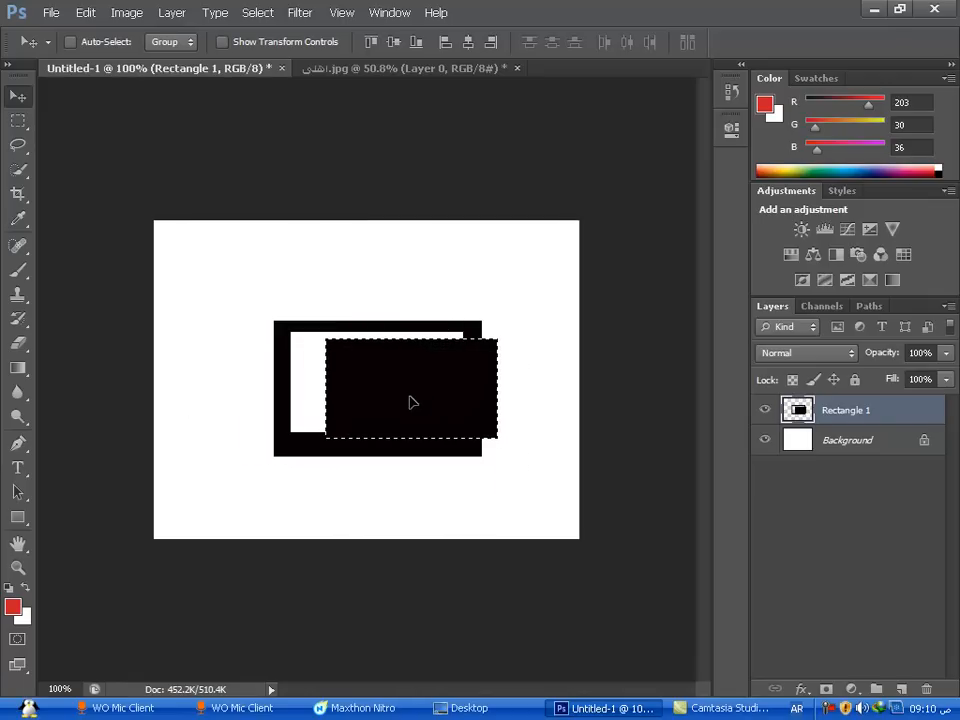
pyautogui.hotkey('ctrl', 'z')
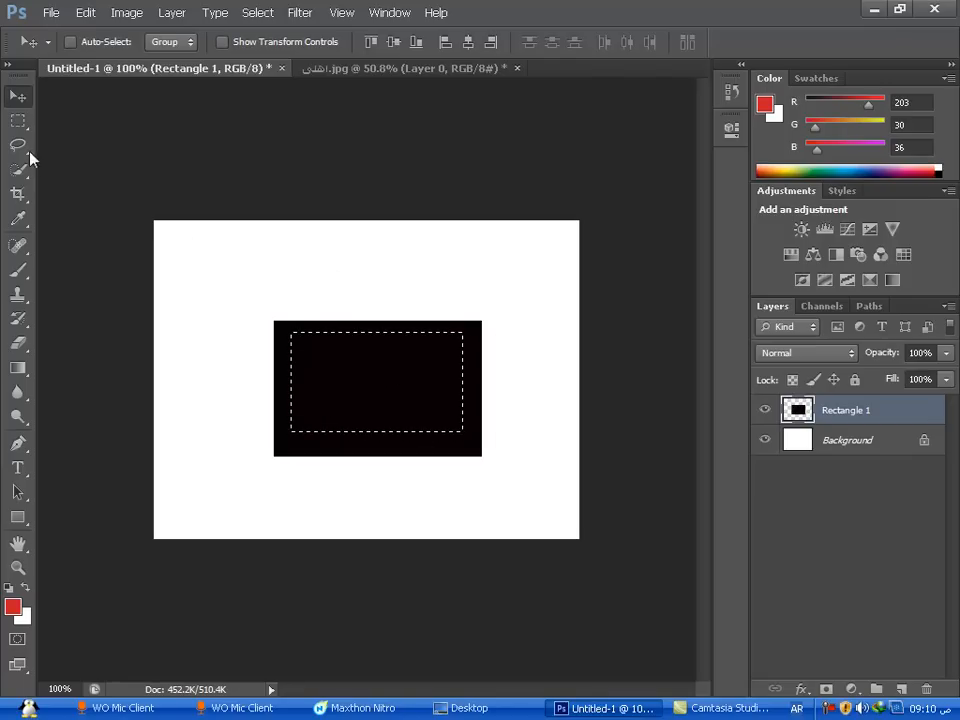
pyautogui.hotkey('ctrl', 'd')
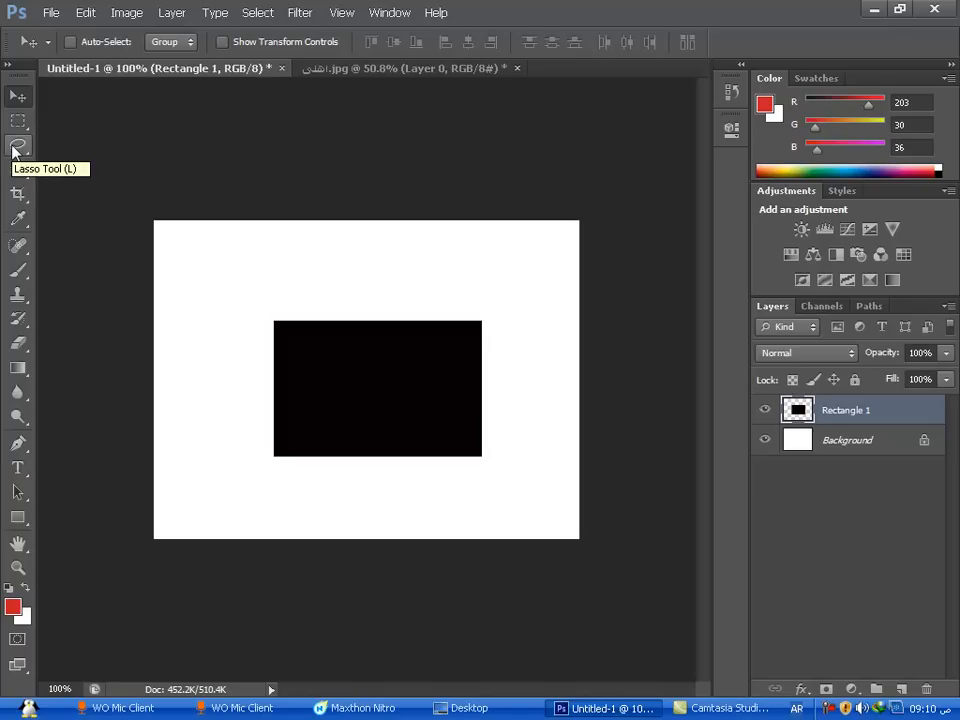
# Draw a freehand, roughly round selection inside the black rectangle with the Lasso tool, and deselect it.
pyautogui.click(15, 152)
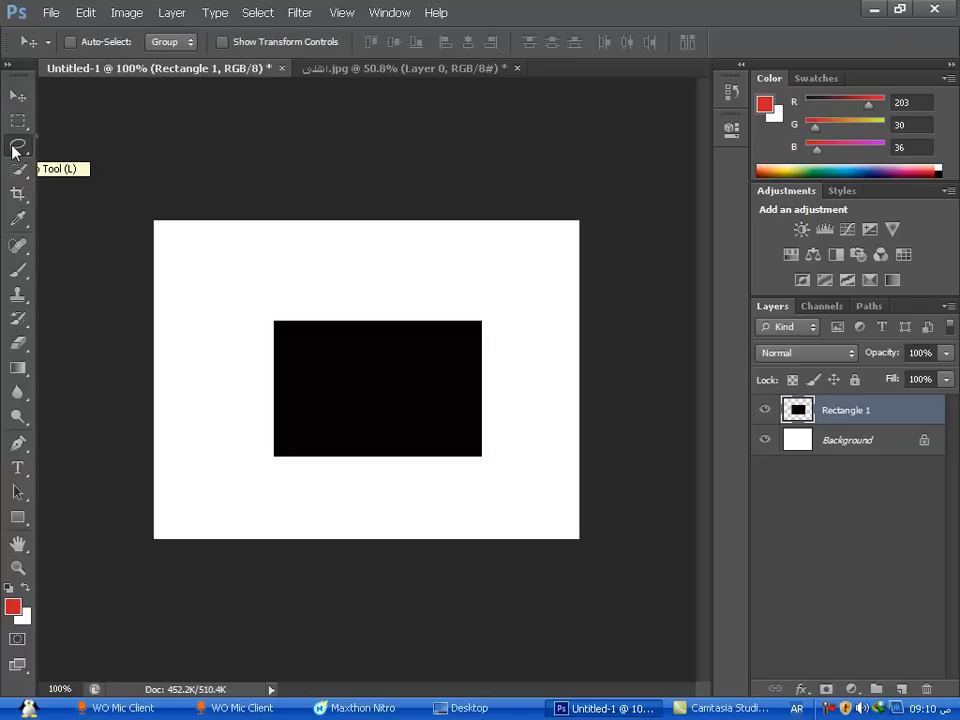
pyautogui.click(14, 149)
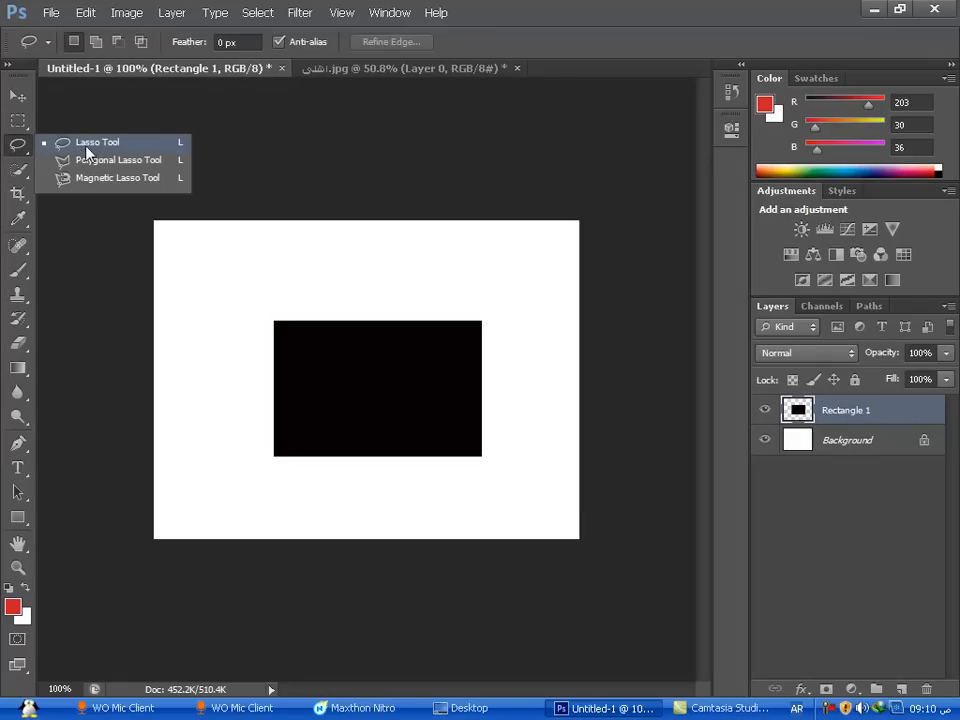
pyautogui.click(407, 357)
pyautogui.moveTo(413, 346)
pyautogui.mouseDown()
pyautogui.moveTo(375, 340)
pyautogui.moveTo(347, 360)
pyautogui.moveTo(335, 390)
pyautogui.moveTo(367, 440)
pyautogui.moveTo(395, 434)
pyautogui.moveTo(439, 400)
pyautogui.moveTo(432, 357)
pyautogui.moveTo(388, 343)
pyautogui.mouseUp()
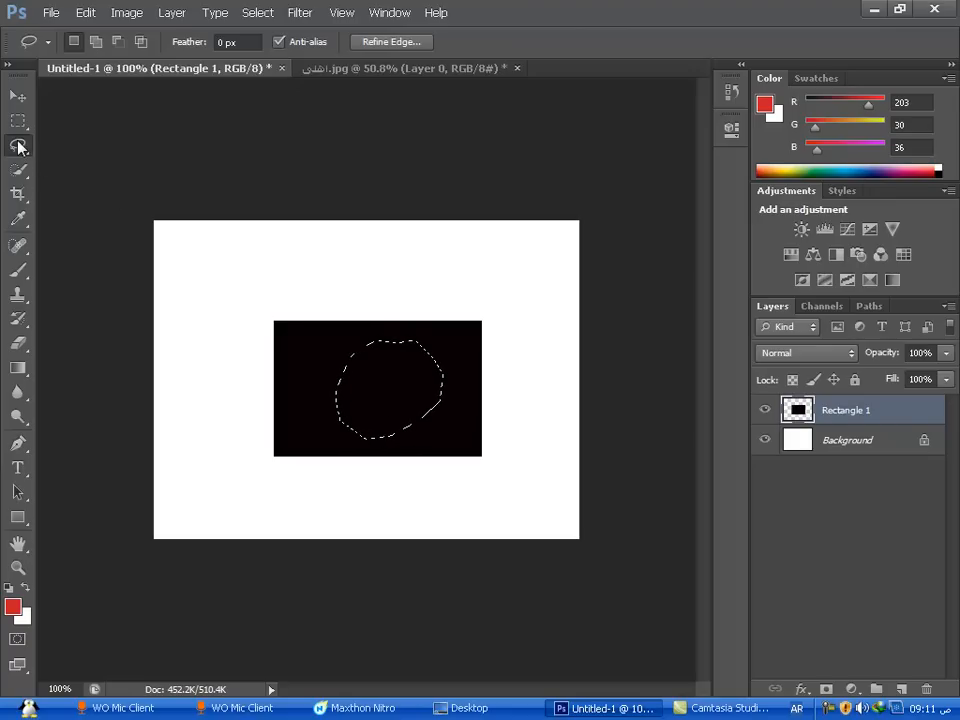
pyautogui.hotkey('ctrl', 'd')
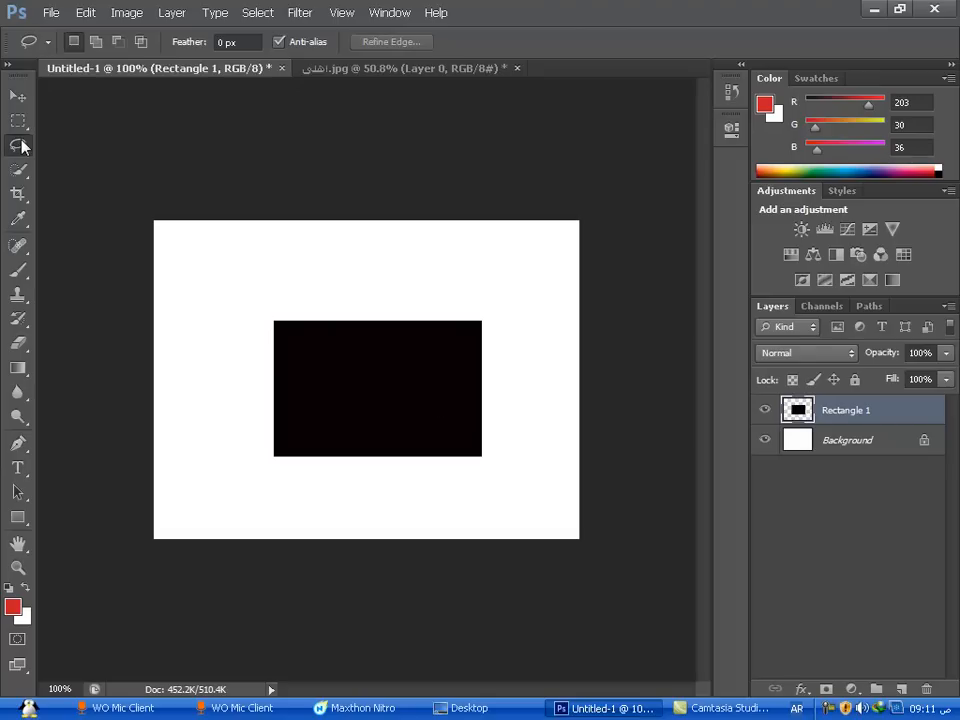
# Outline a closed six-sided selection inside the black rectangle with the Polygonal Lasso tool.
pyautogui.rightClick(22, 147)
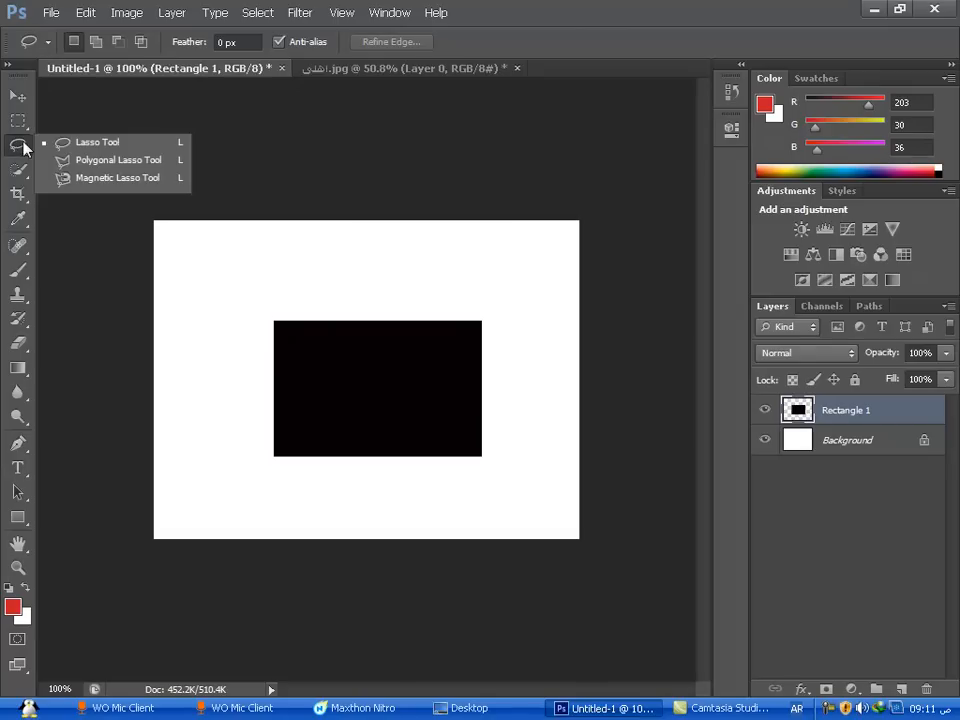
pyautogui.click(110, 160)
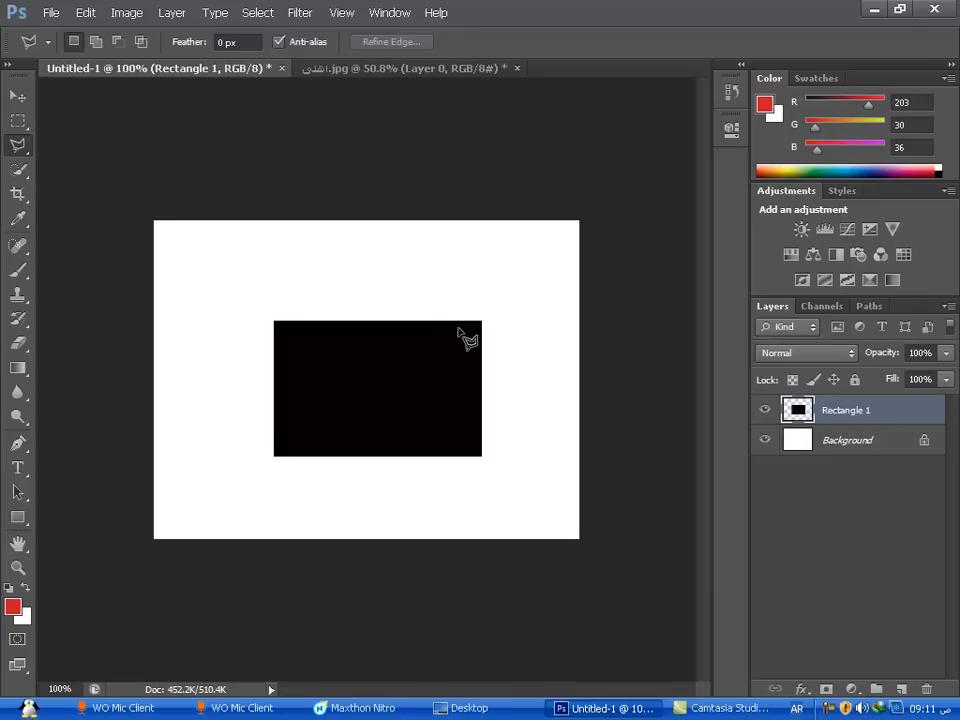
pyautogui.click(398, 339)
pyautogui.click(357, 366)
pyautogui.click(340, 420)
pyautogui.click(408, 428)
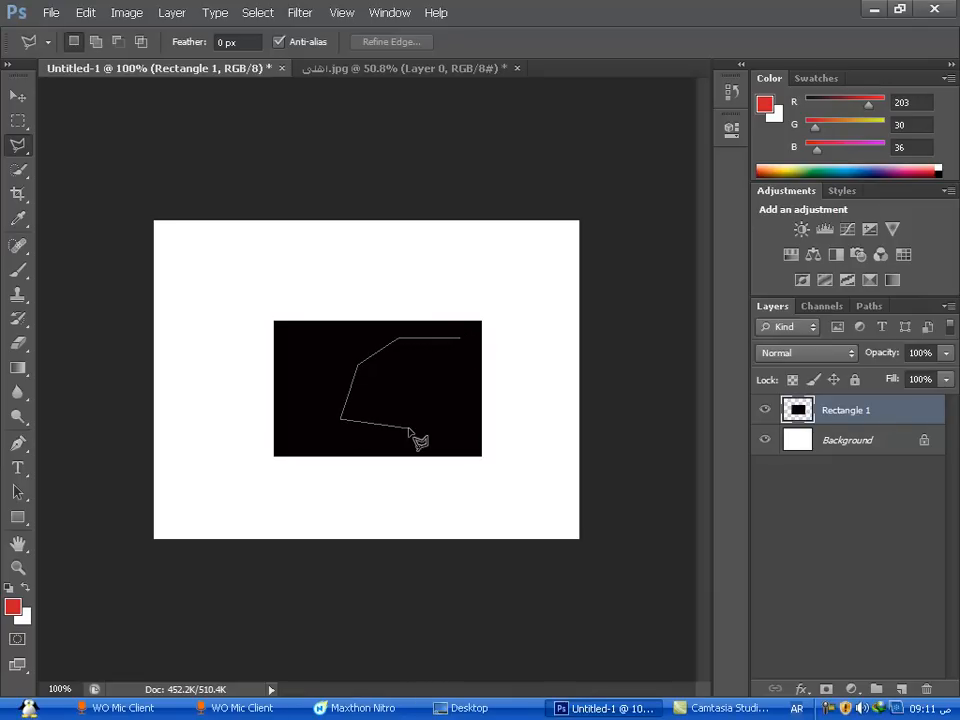
pyautogui.click(453, 387)
pyautogui.click(460, 342)
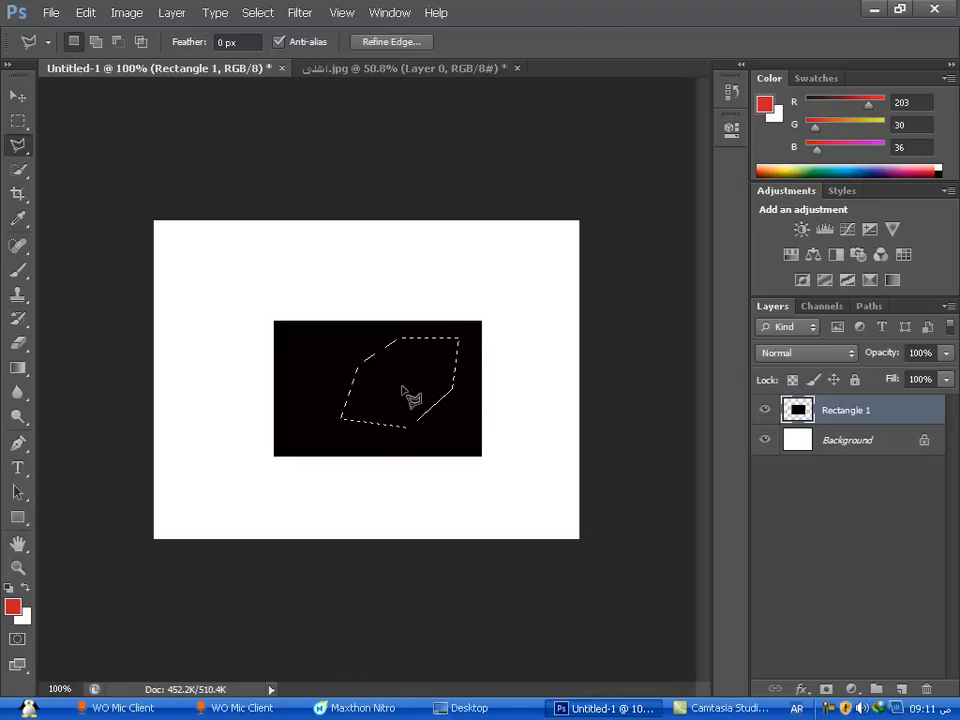
# Trace the black rectangle's edges with the Magnetic Lasso tool to select it, and deselect it.
pyautogui.rightClick(20, 148)
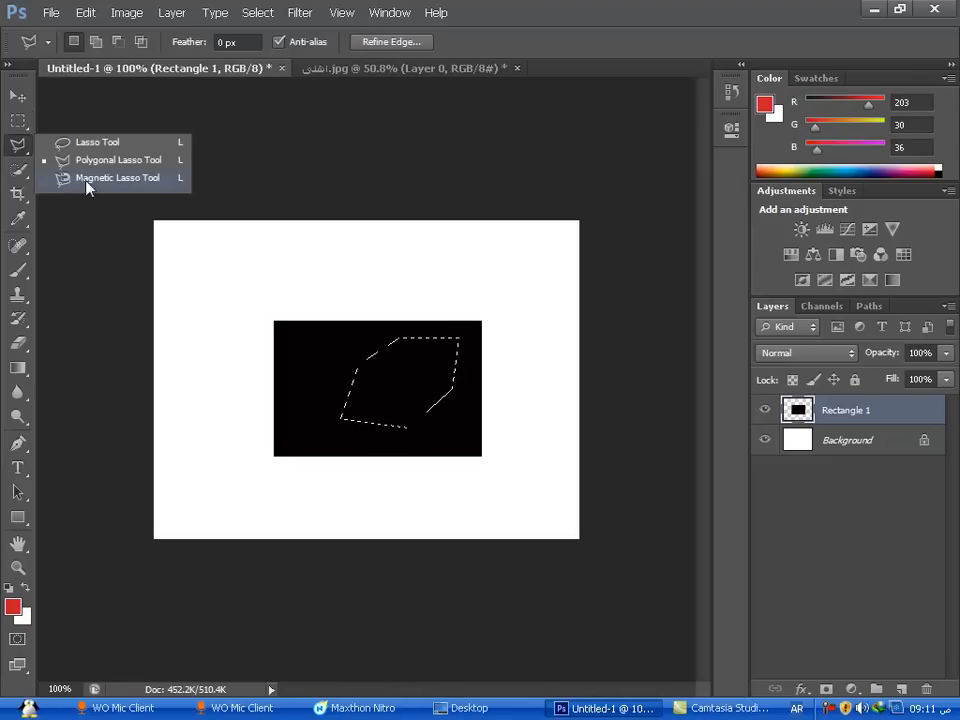
pyautogui.click(92, 178)
pyautogui.click(479, 320)
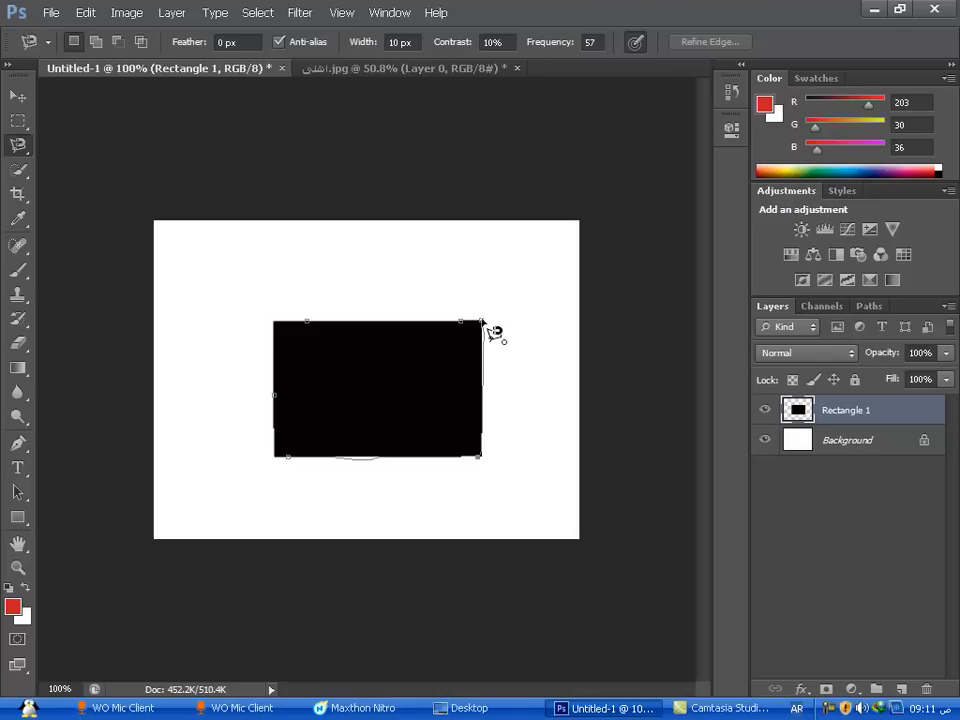
pyautogui.click(484, 324)
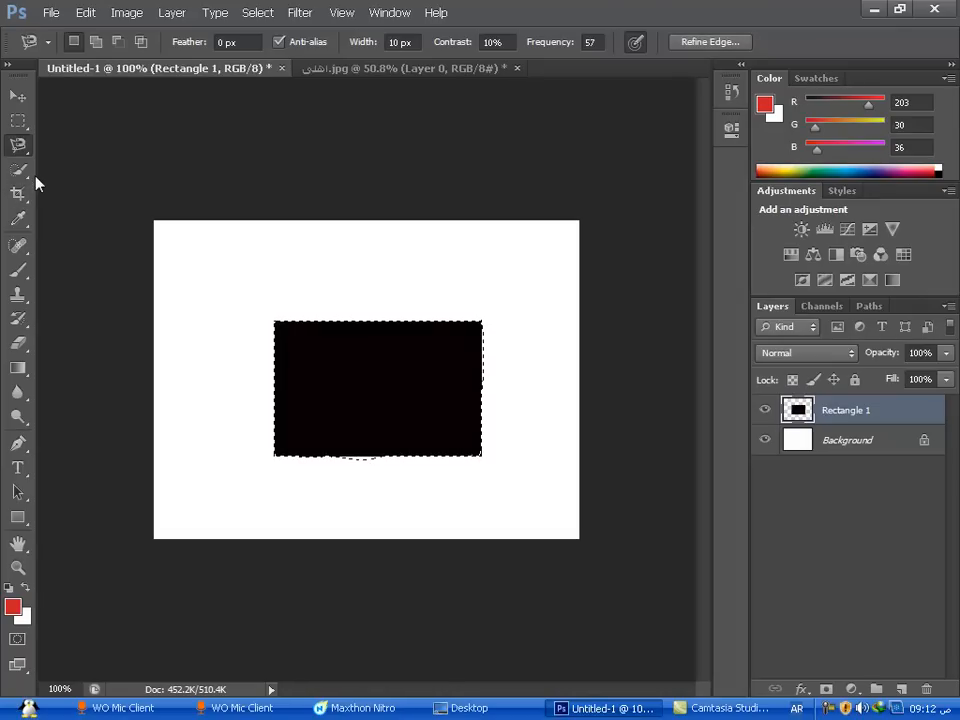
pyautogui.hotkey('ctrl', 'd')
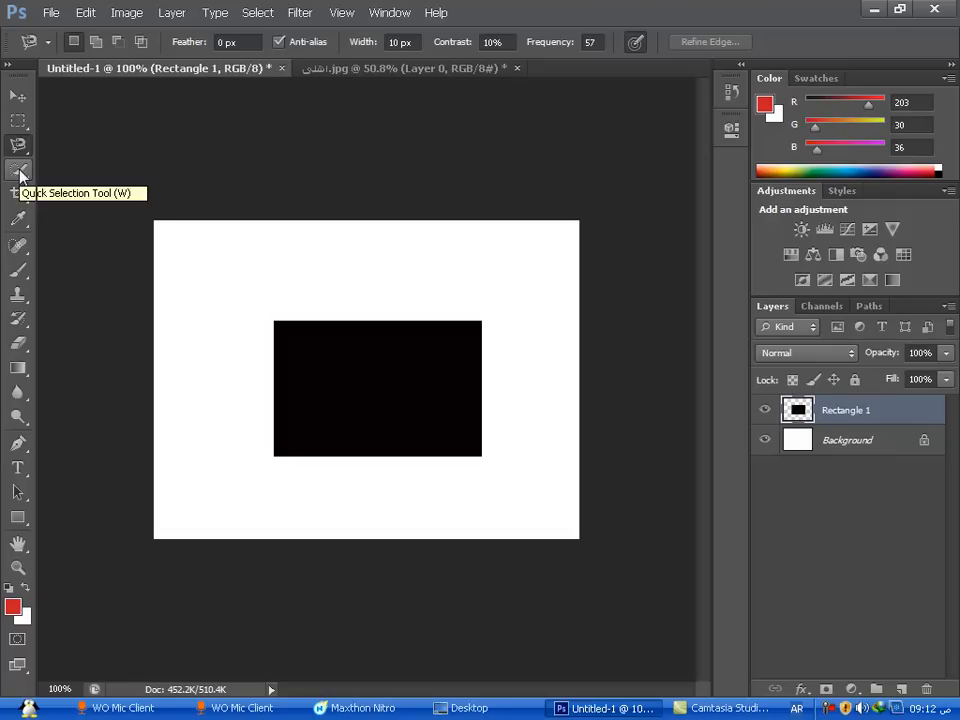
# Select the whole black rectangle with the Quick Selection tool in new-selection mode.
pyautogui.click(20, 172)
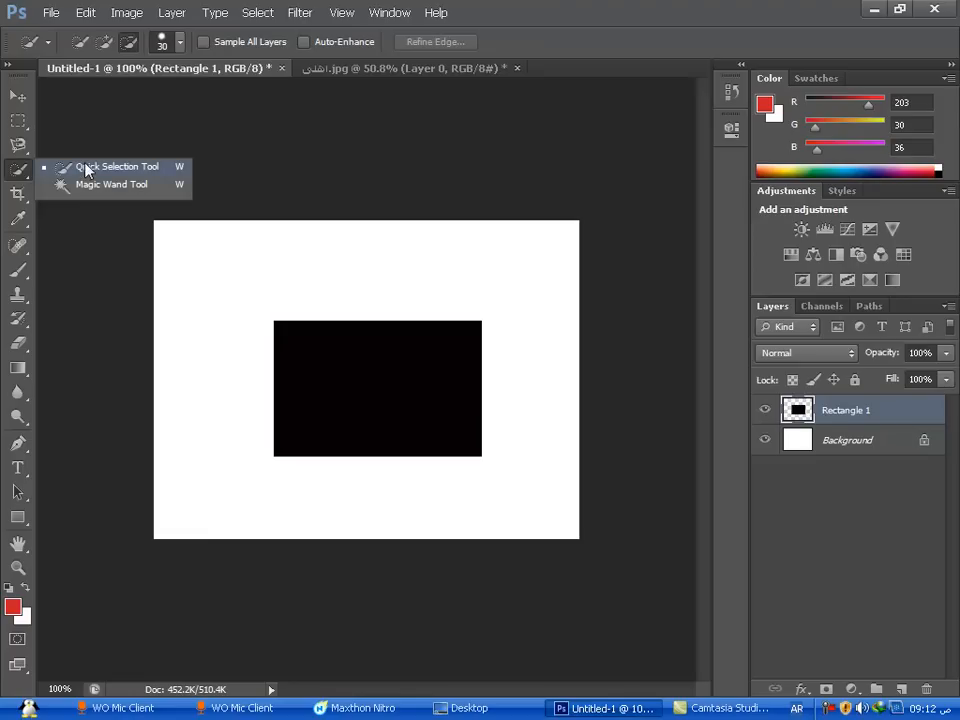
pyautogui.click(236, 252)
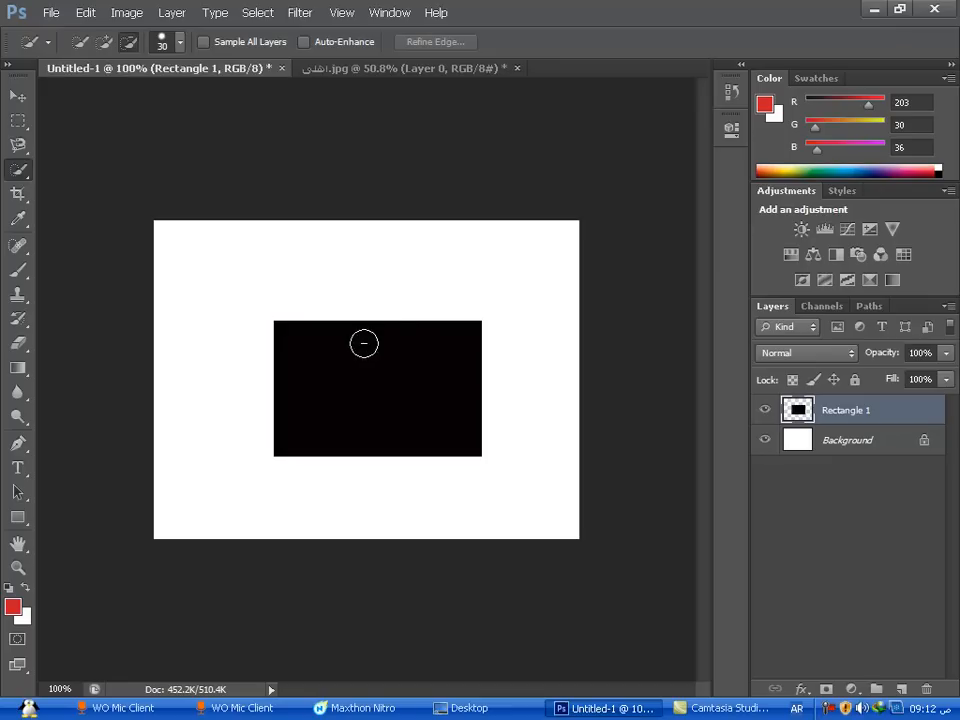
pyautogui.click(80, 44)
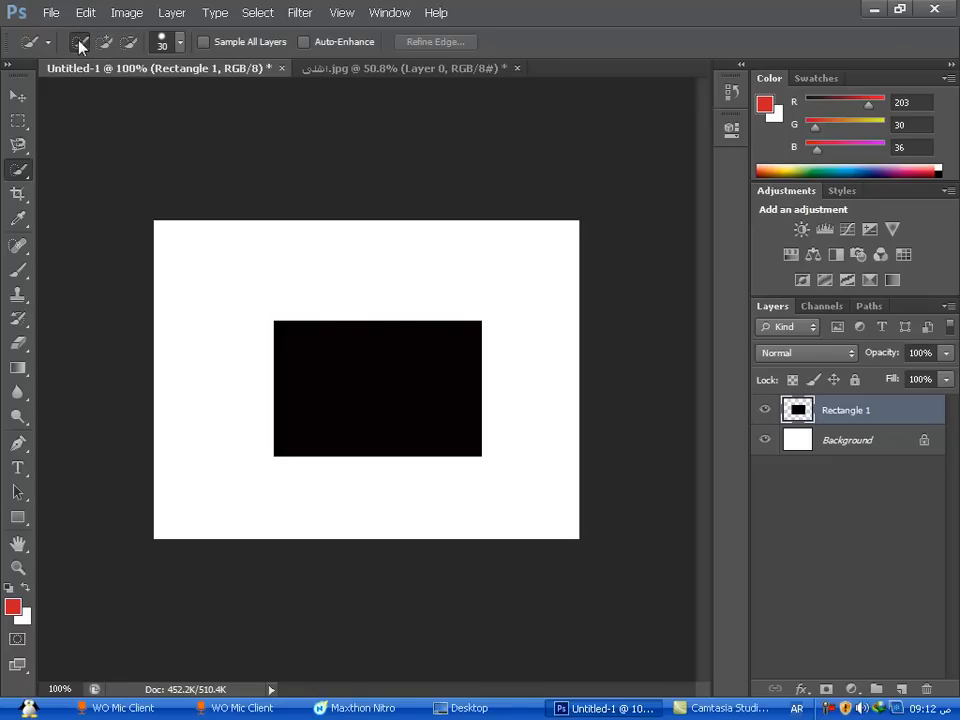
pyautogui.click(370, 355)
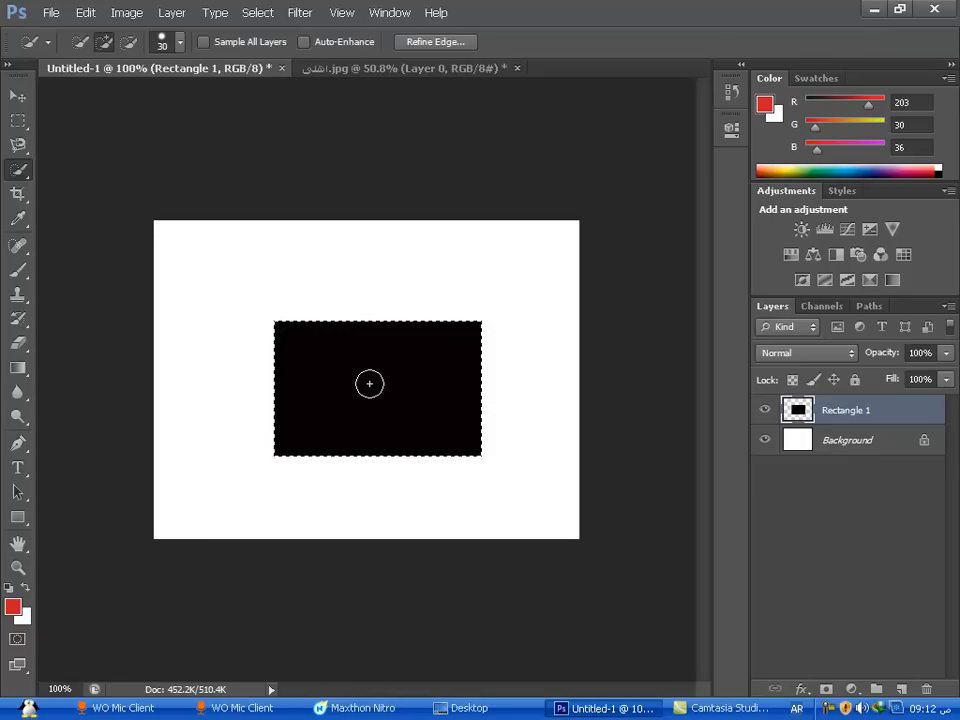
# Clear the current selection and select the whole black rectangle with the Magic Wand tool.
pyautogui.rightClick(24, 175)
pyautogui.click(95, 186)
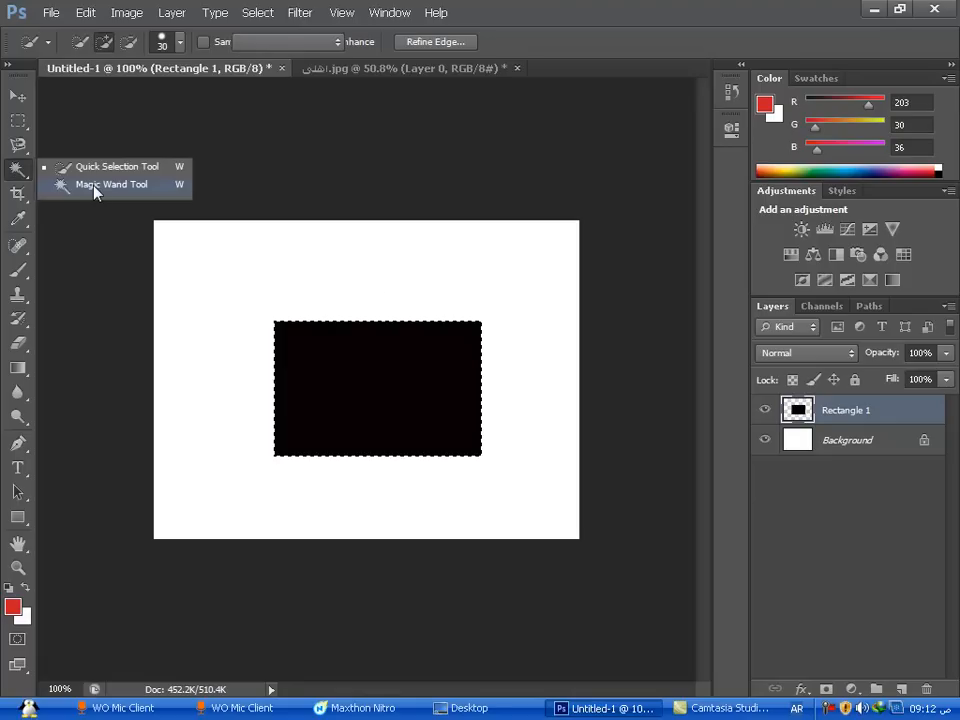
pyautogui.click(95, 188)
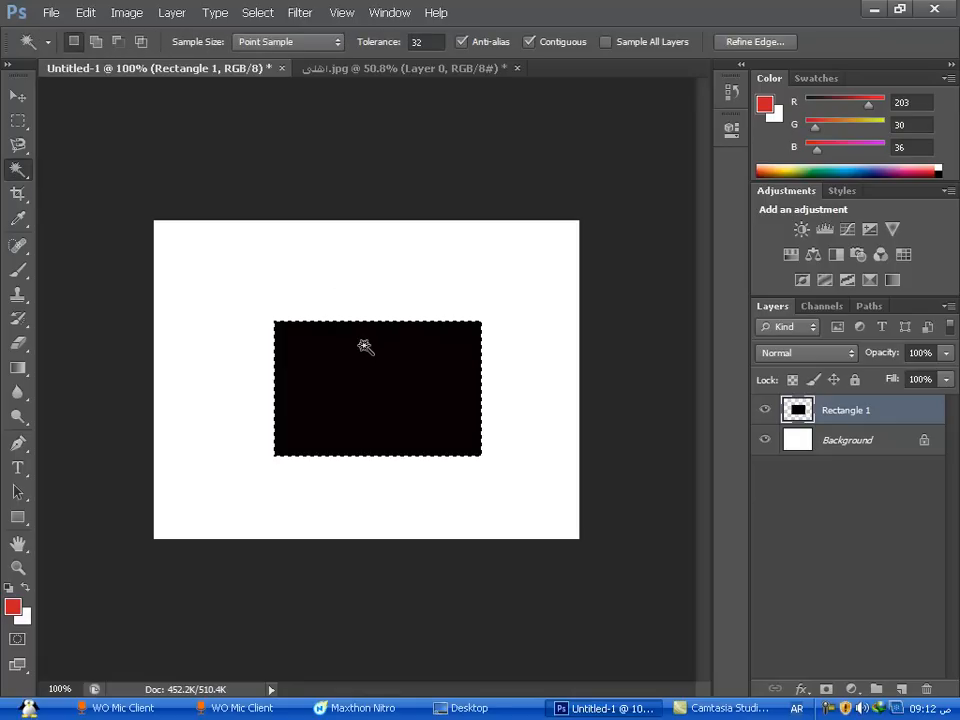
pyautogui.hotkey('ctrl', 'd')
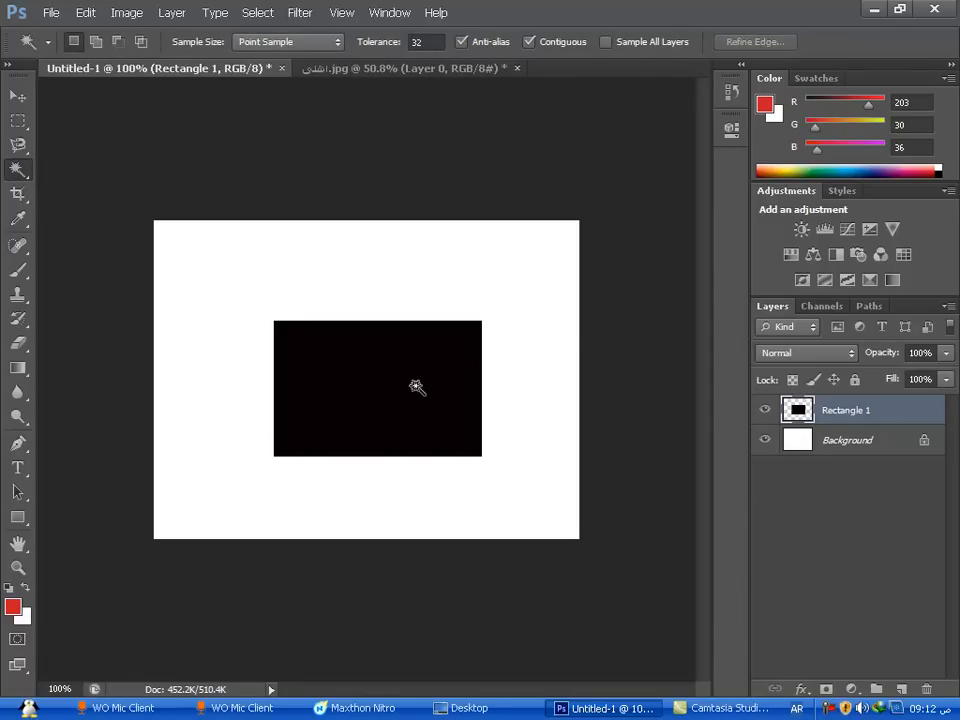
pyautogui.click(415, 385)
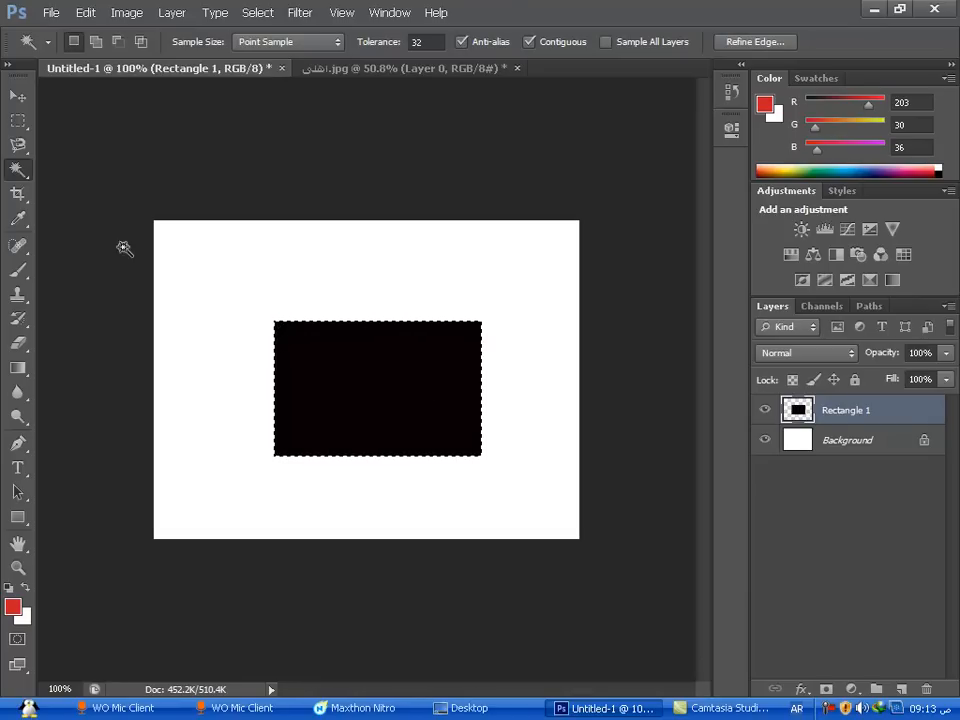
# Deselect the black rectangle and extend the canvas downward with the Crop tool, leaving blank white space below the rectangle.
pyautogui.hotkey('ctrl', 'd')
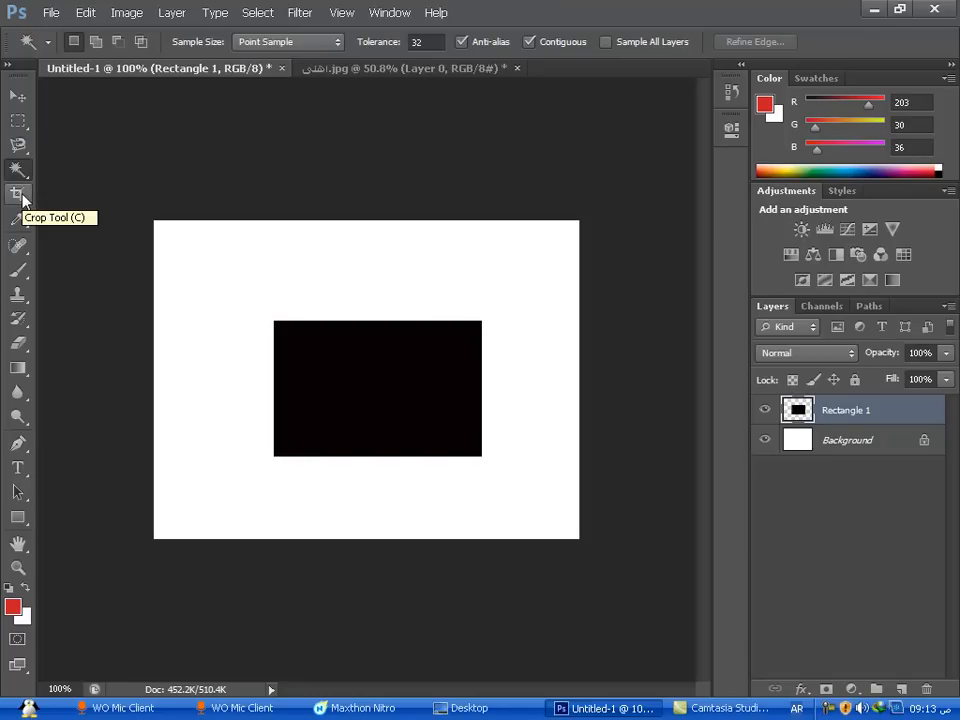
pyautogui.click(22, 197)
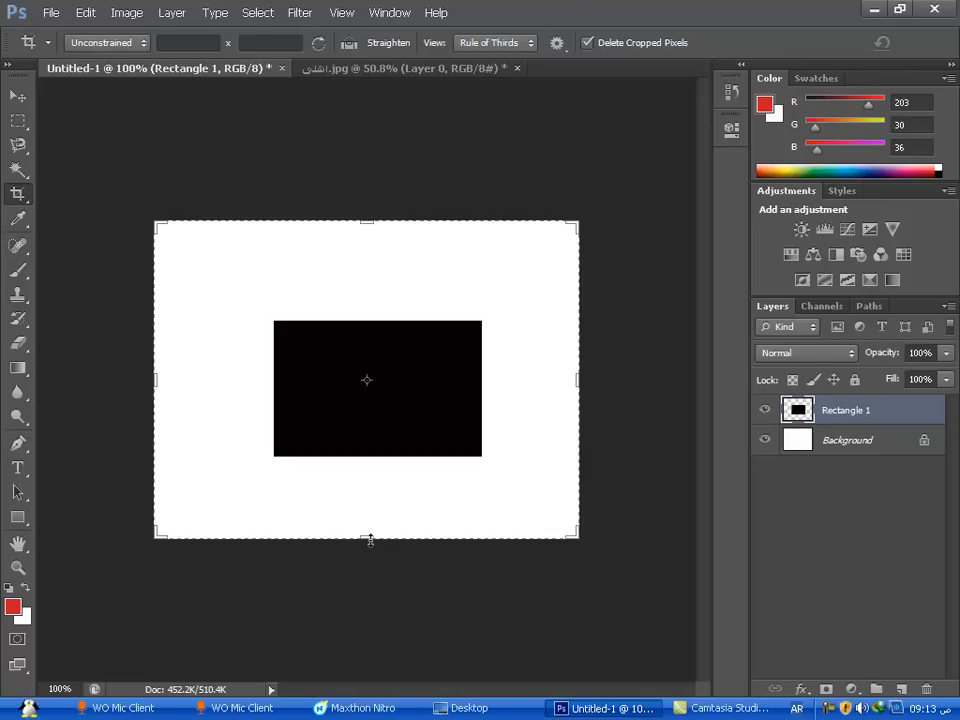
pyautogui.moveTo(370, 540); pyautogui.dragTo(373, 661)
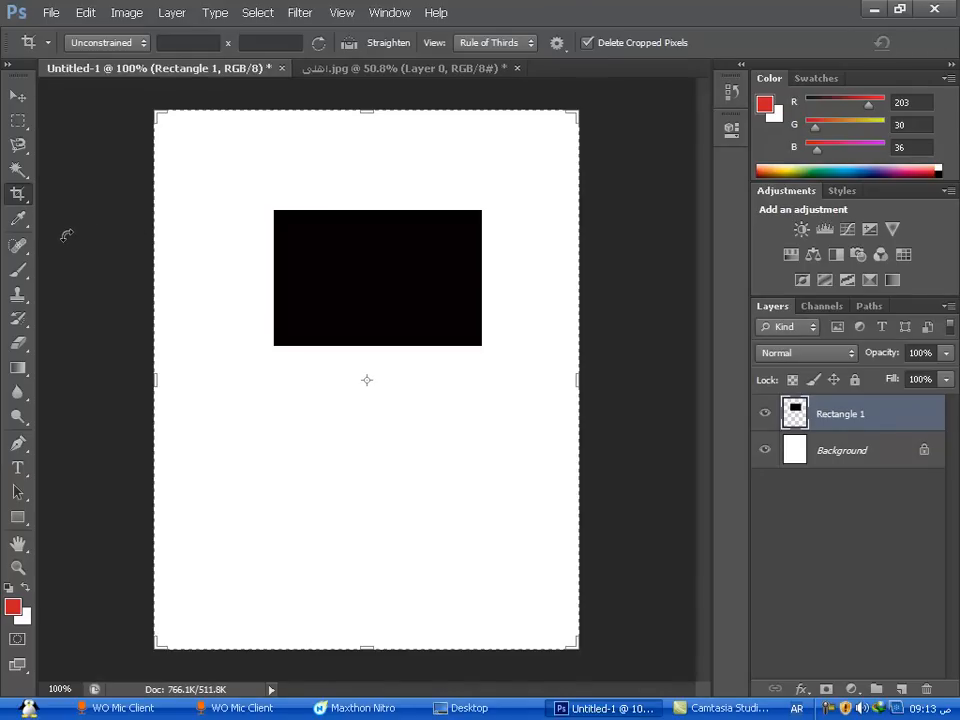
# Sample the rectangle's black with the Eyedropper, once directly and once after setting the foreground color to red #d32a2a.
pyautogui.click(20, 220)
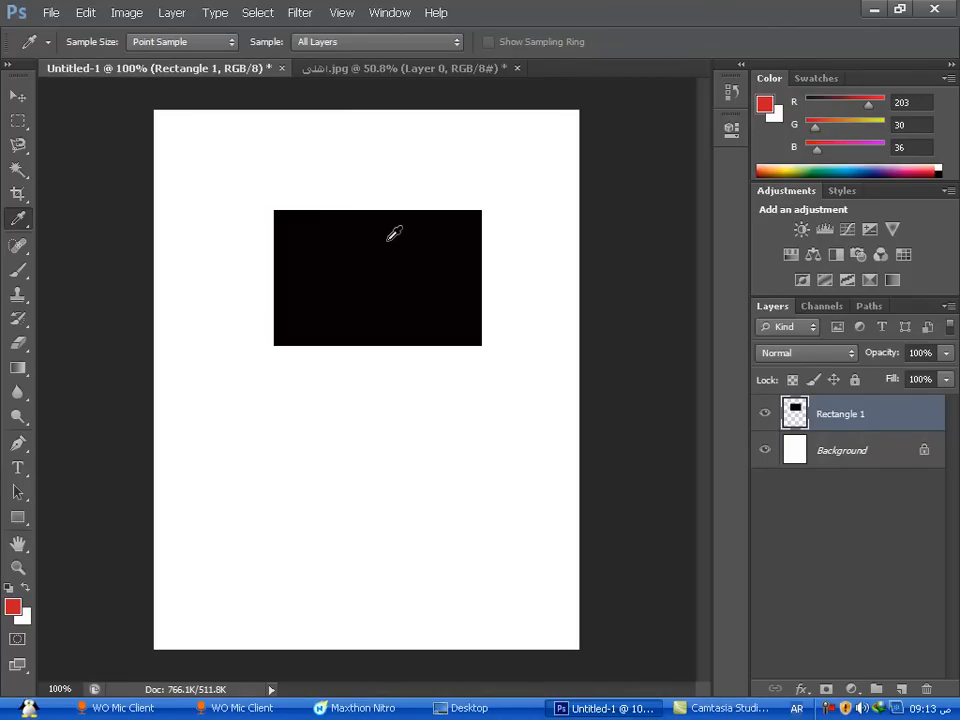
pyautogui.click(437, 239)
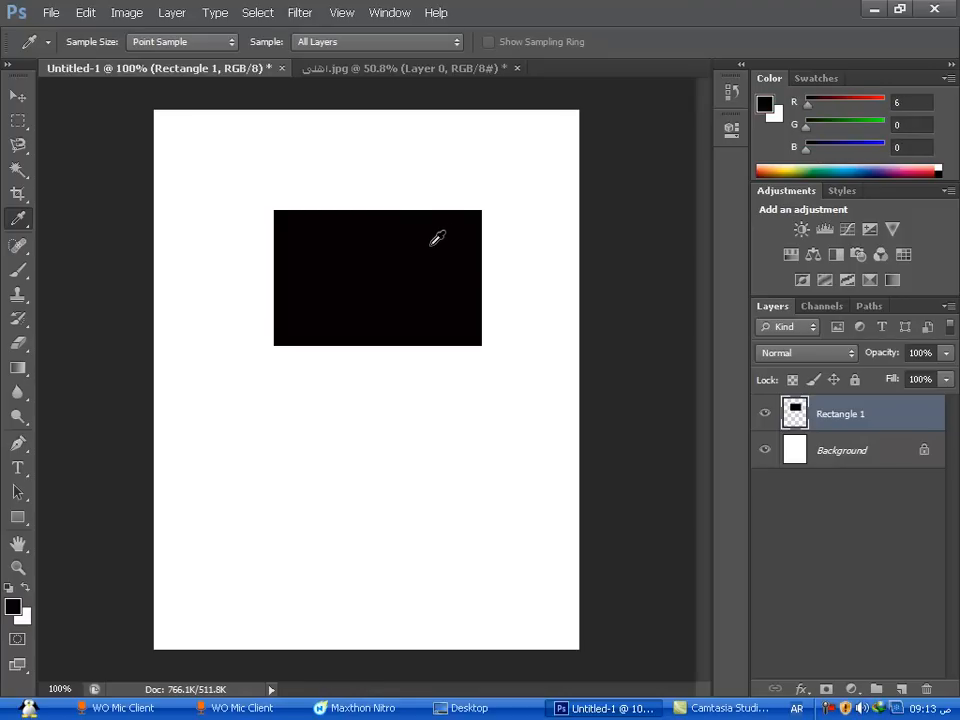
pyautogui.click(17, 606)
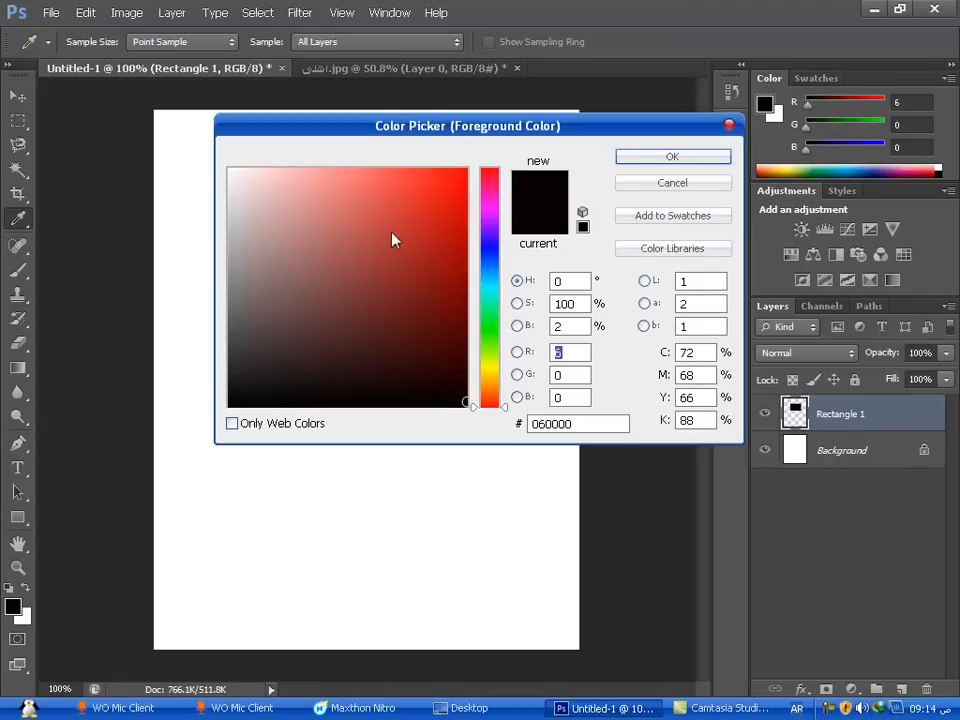
pyautogui.click(420, 210)
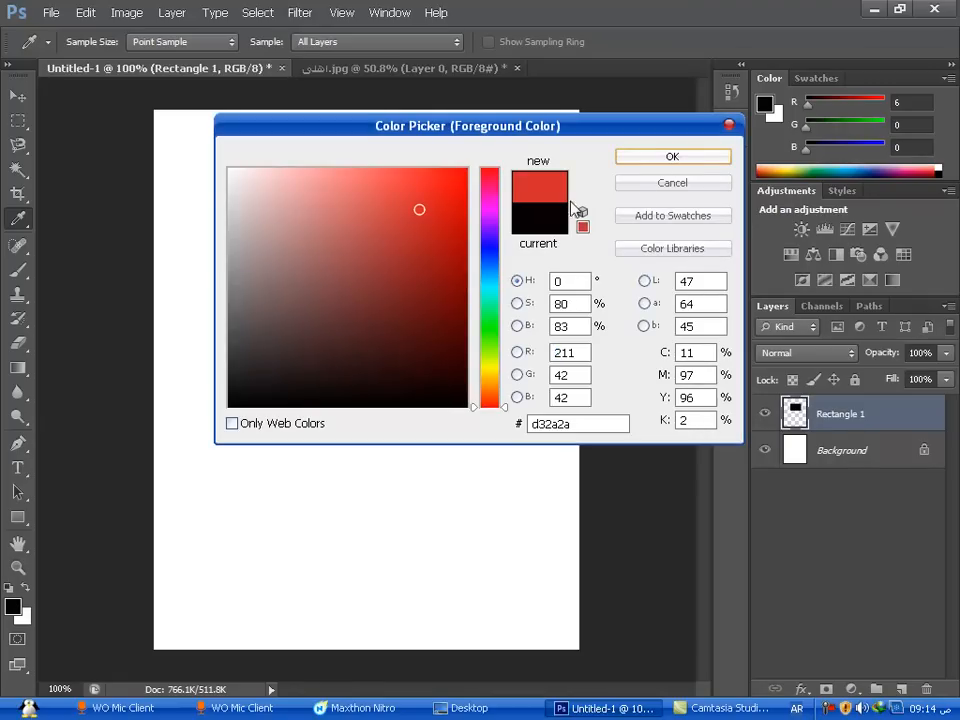
pyautogui.press('Return')
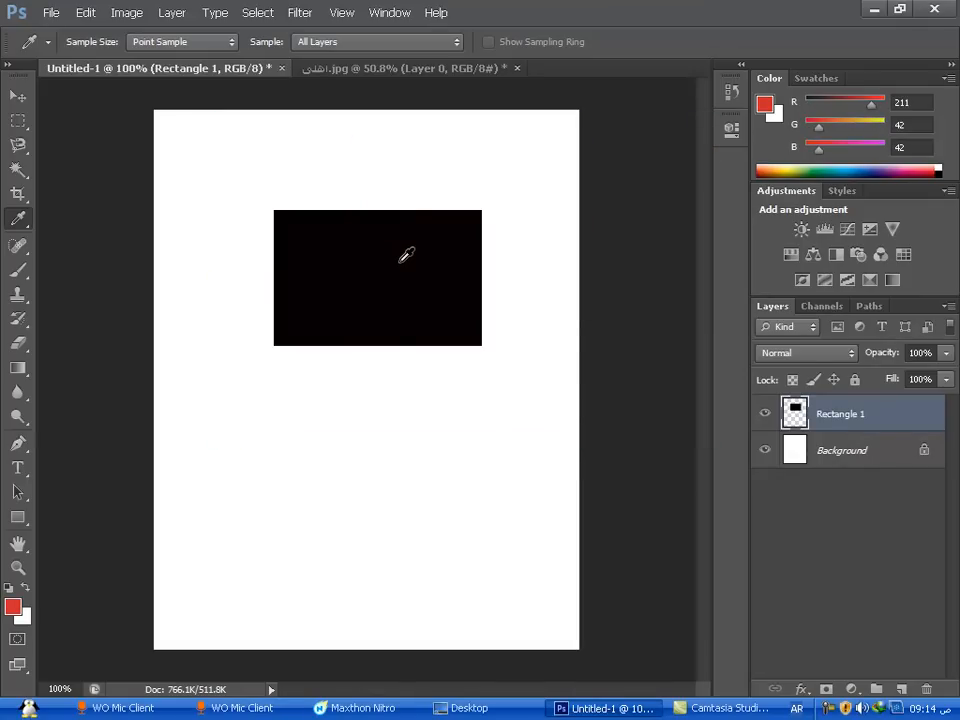
pyautogui.click(406, 256)
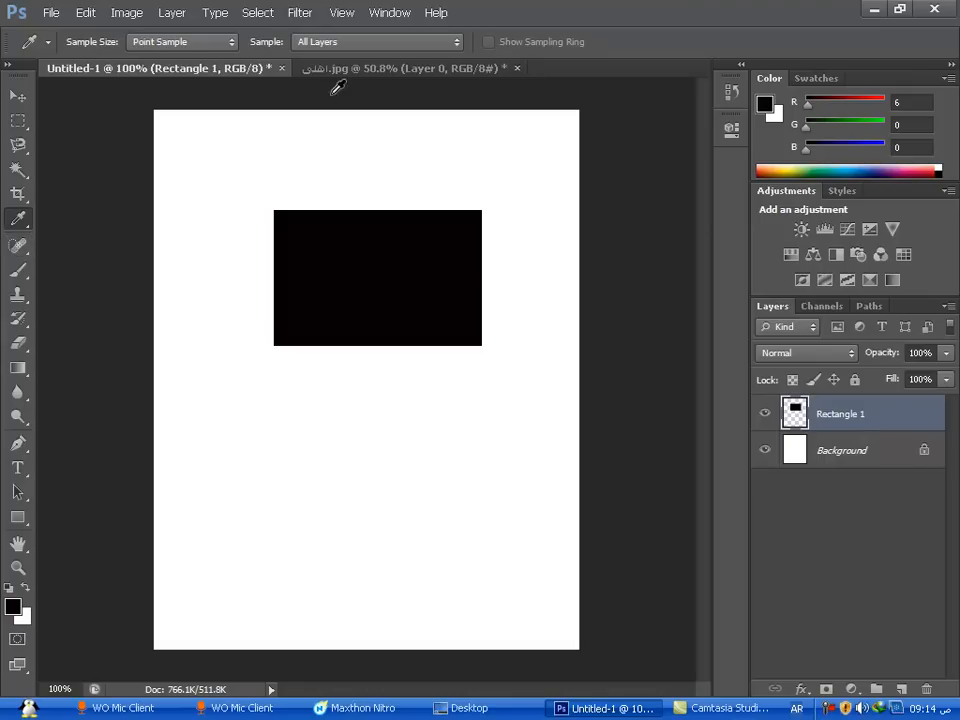
# Switch to the open red jersey image and unlock Layer 0.
pyautogui.click(372, 70)
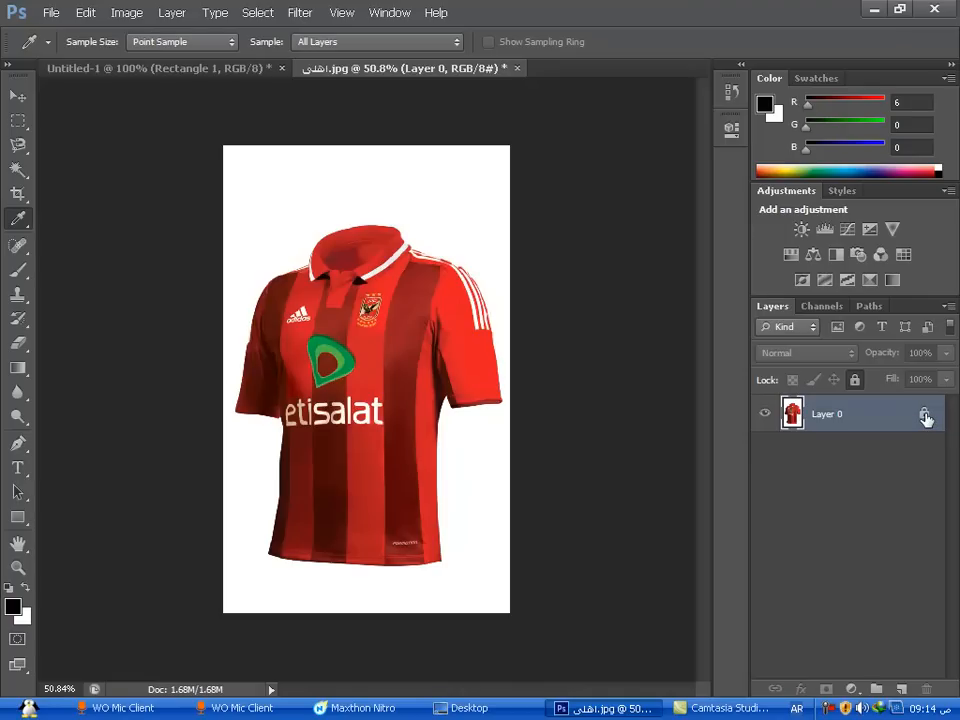
pyautogui.doubleClick(925, 418)
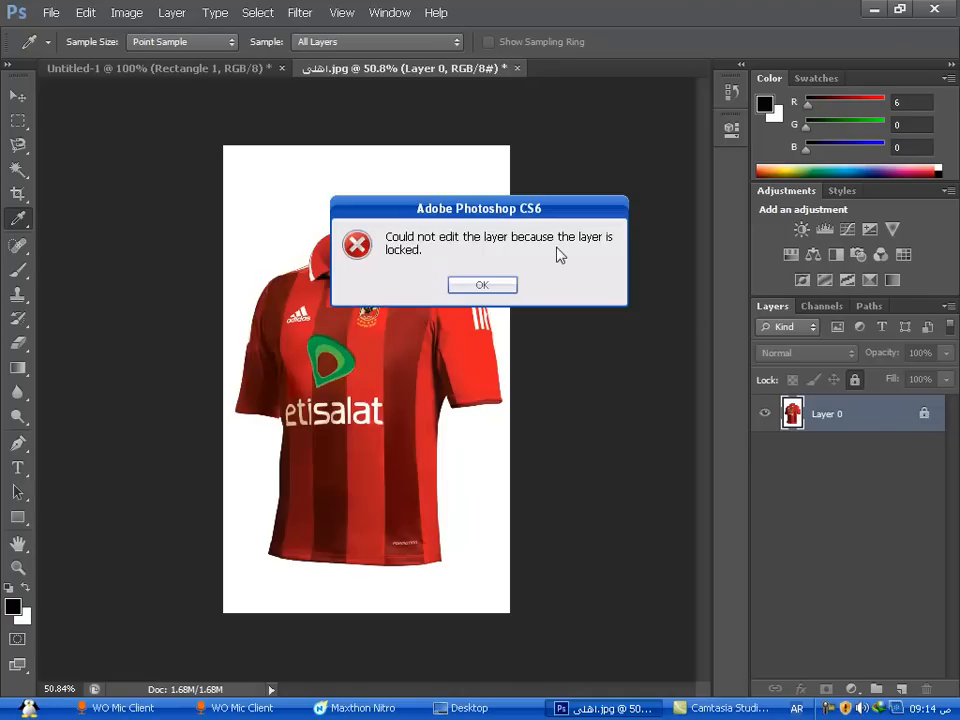
pyautogui.click(481, 285)
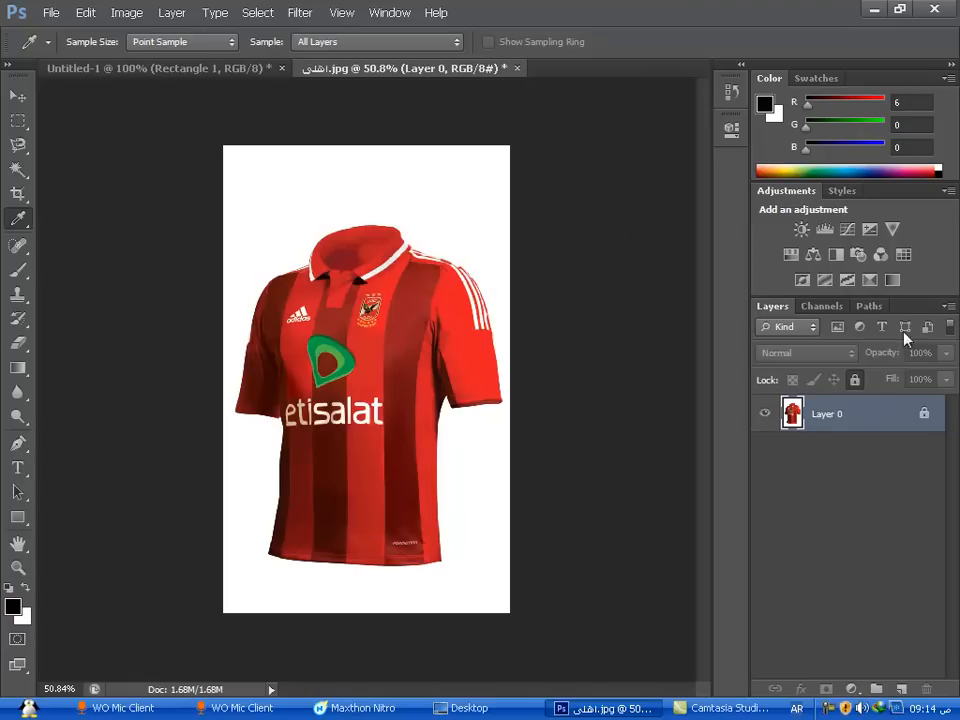
pyautogui.click(855, 380)
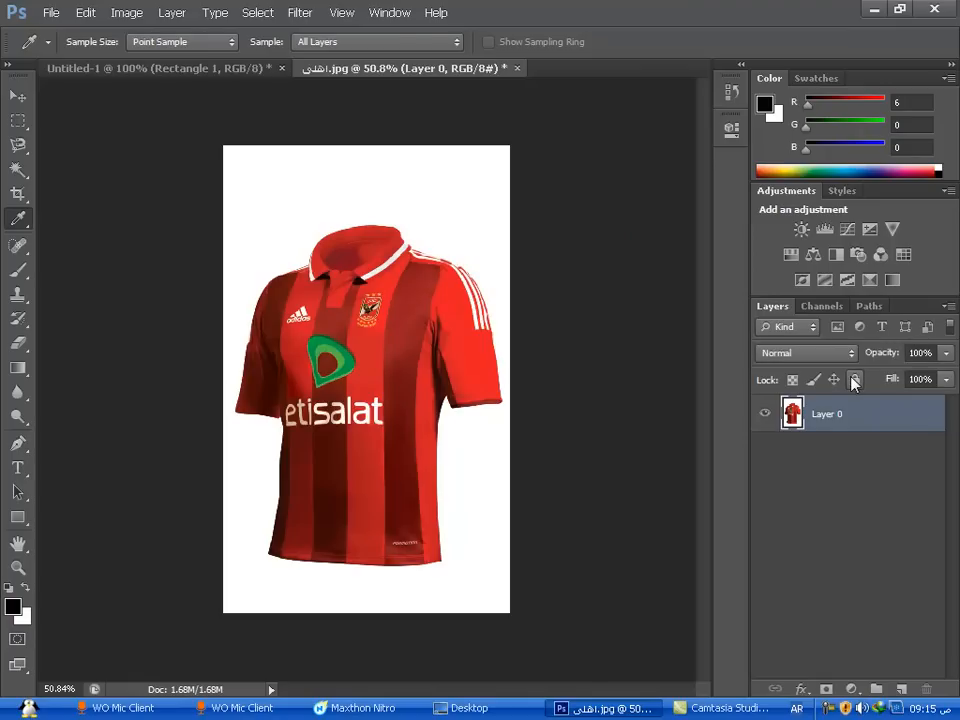
pyautogui.click(855, 381)
pyautogui.click(855, 381)
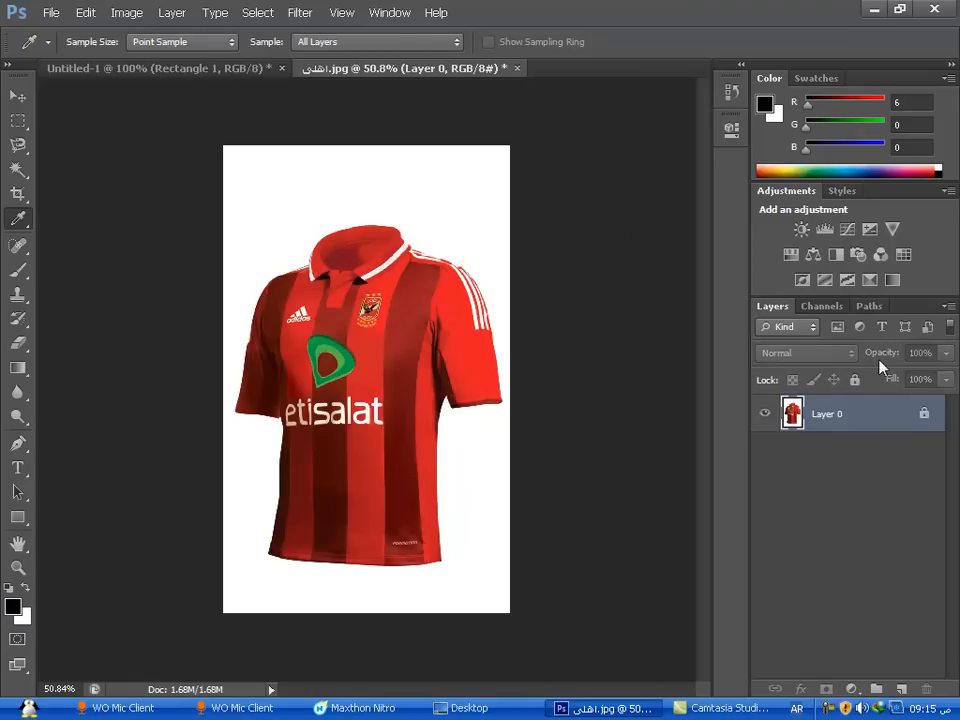
# Heal away most of the adidas logo on the jersey with the Spot Healing Brush at 35 px.
pyautogui.click(20, 245)
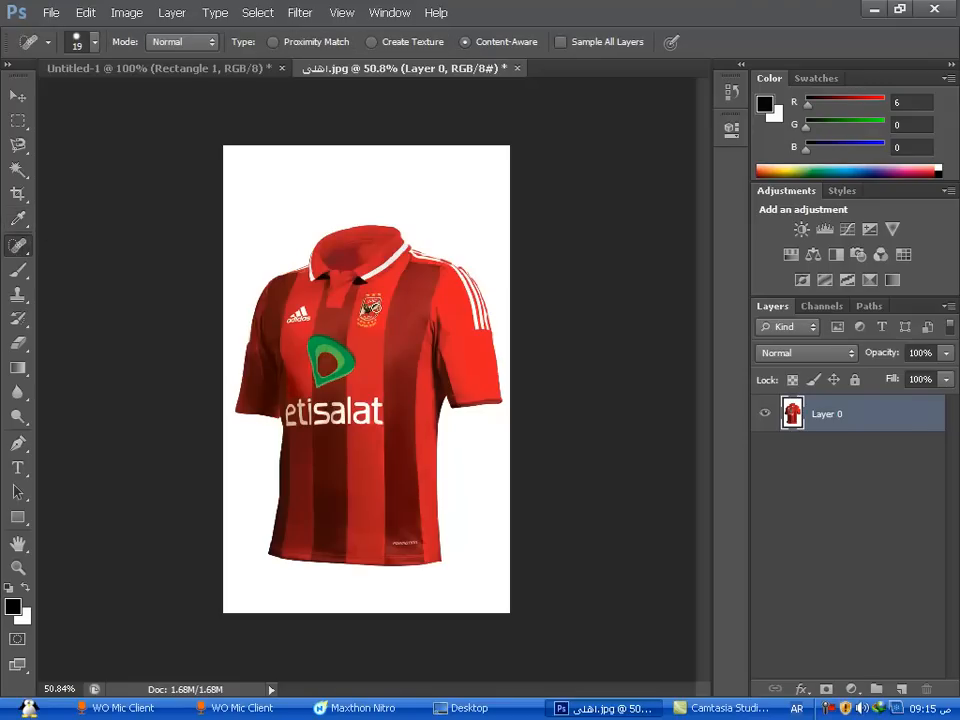
pyautogui.press(']')
pyautogui.press(']')
pyautogui.press(']')
pyautogui.press(']')
pyautogui.scroll(2, 279, 238)
pyautogui.scroll(4, 250, 310)
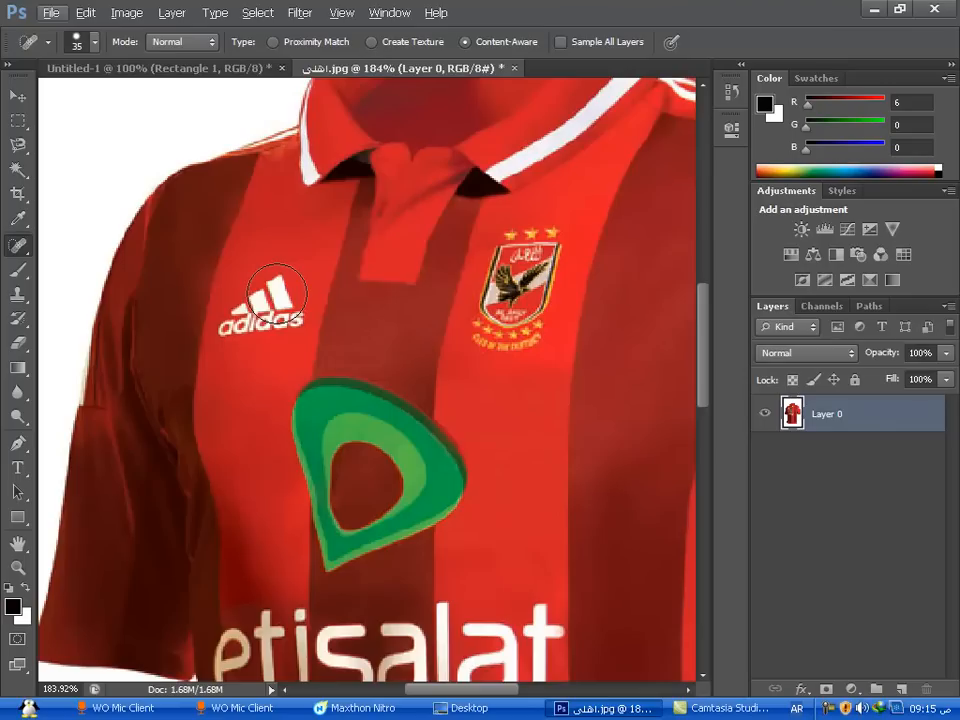
pyautogui.click(273, 292)
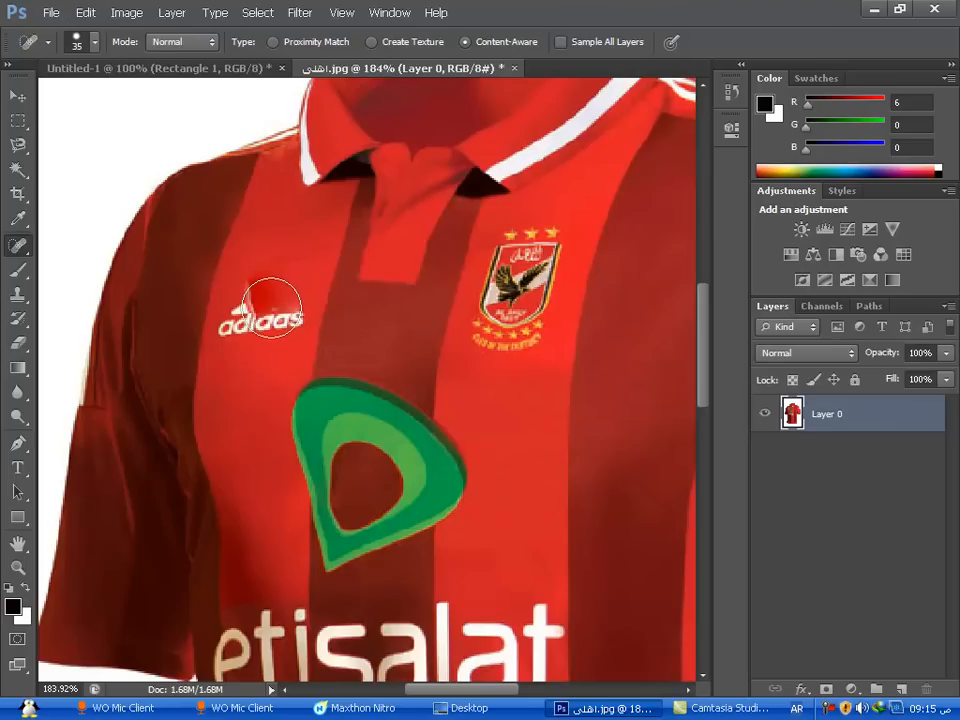
pyautogui.click(270, 305)
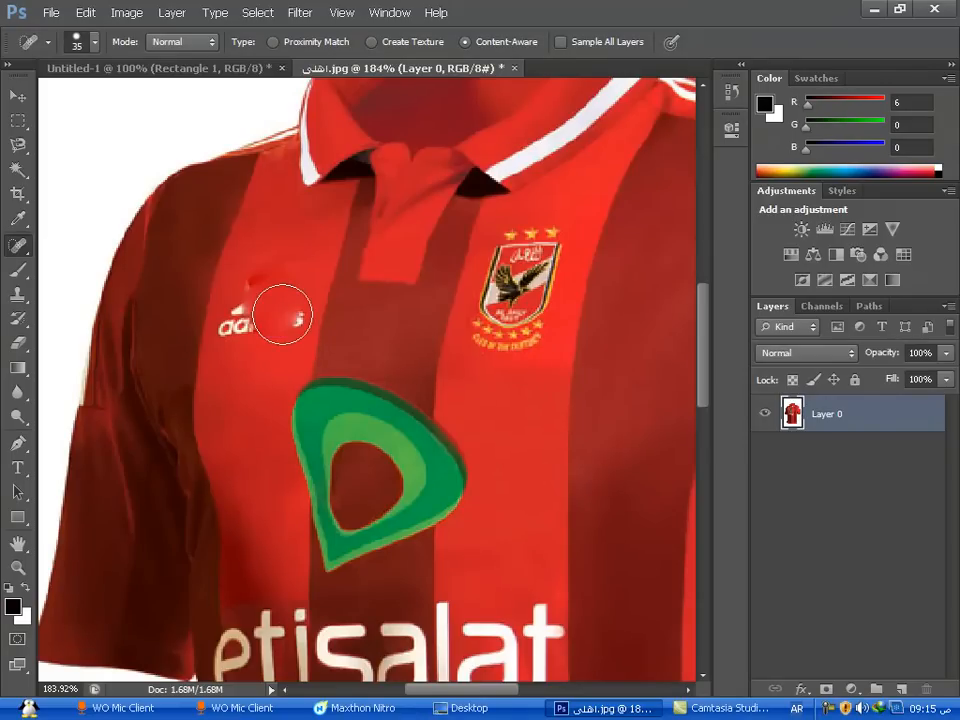
# Reduce the Spot Healing Brush to 20 px and remove the remaining adidas lettering and leftover marks.
pyautogui.press('[')
pyautogui.press('[')
pyautogui.press('[')
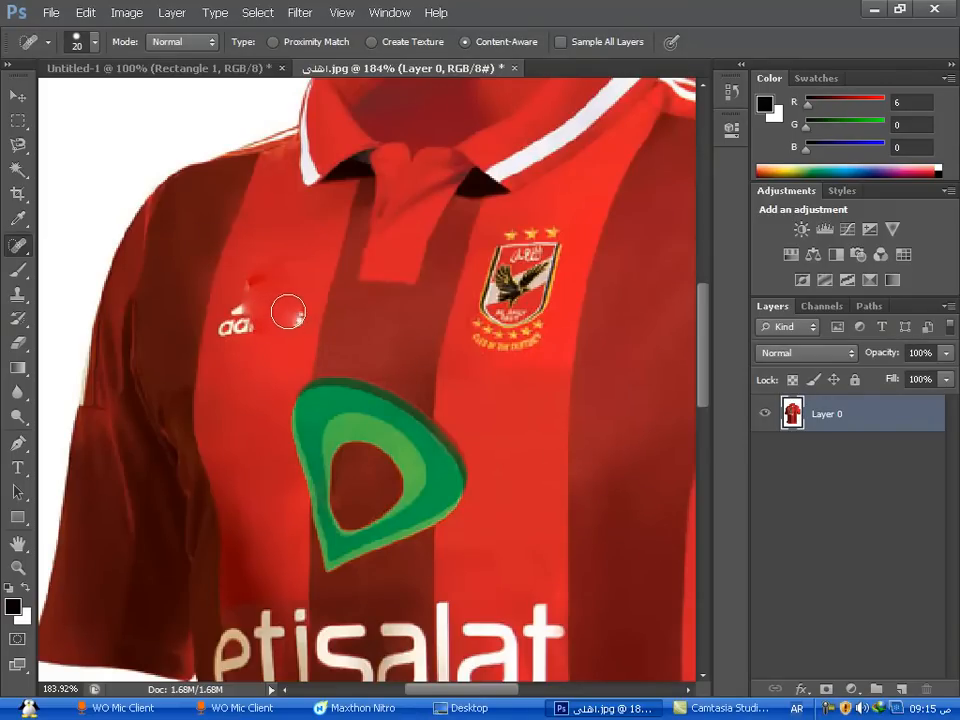
pyautogui.moveTo(295, 317); pyautogui.dragTo(305, 327)
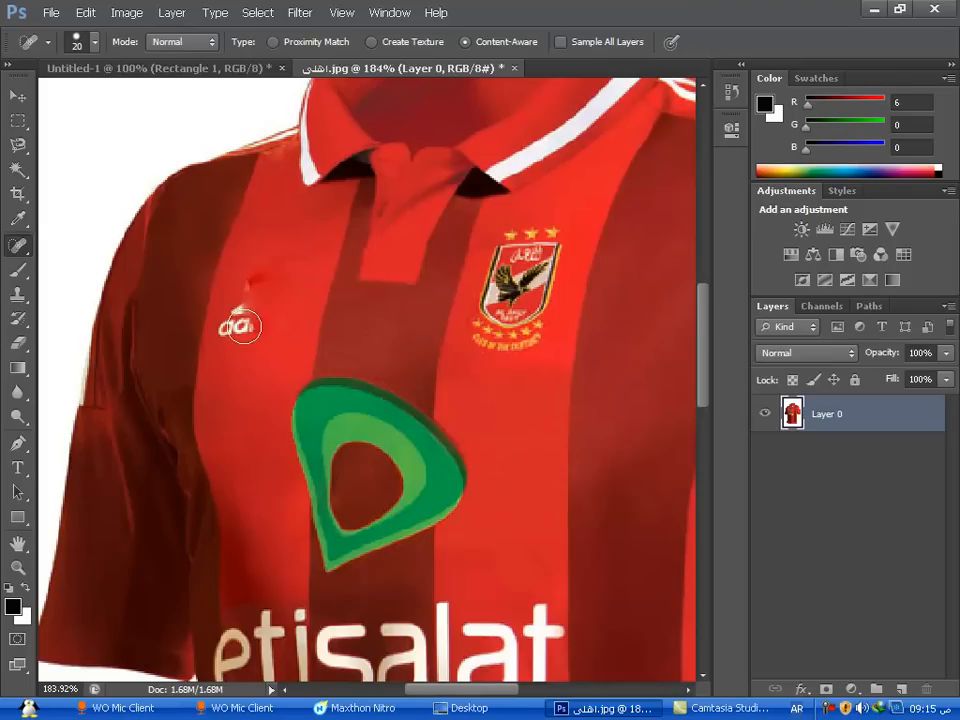
pyautogui.moveTo(226, 328); pyautogui.dragTo(248, 338)
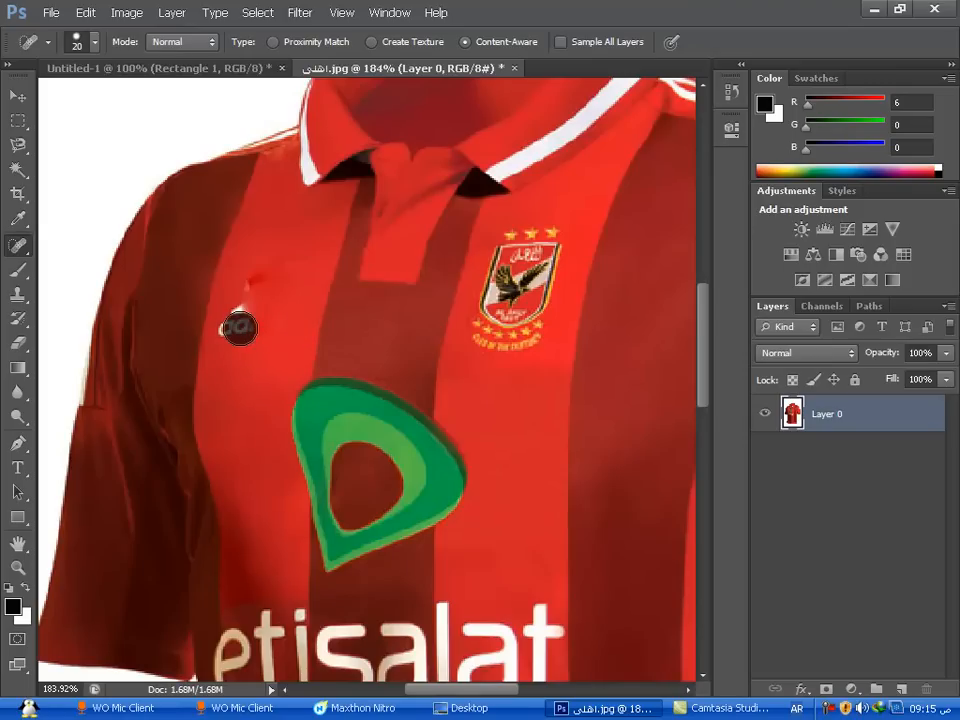
pyautogui.click(240, 314)
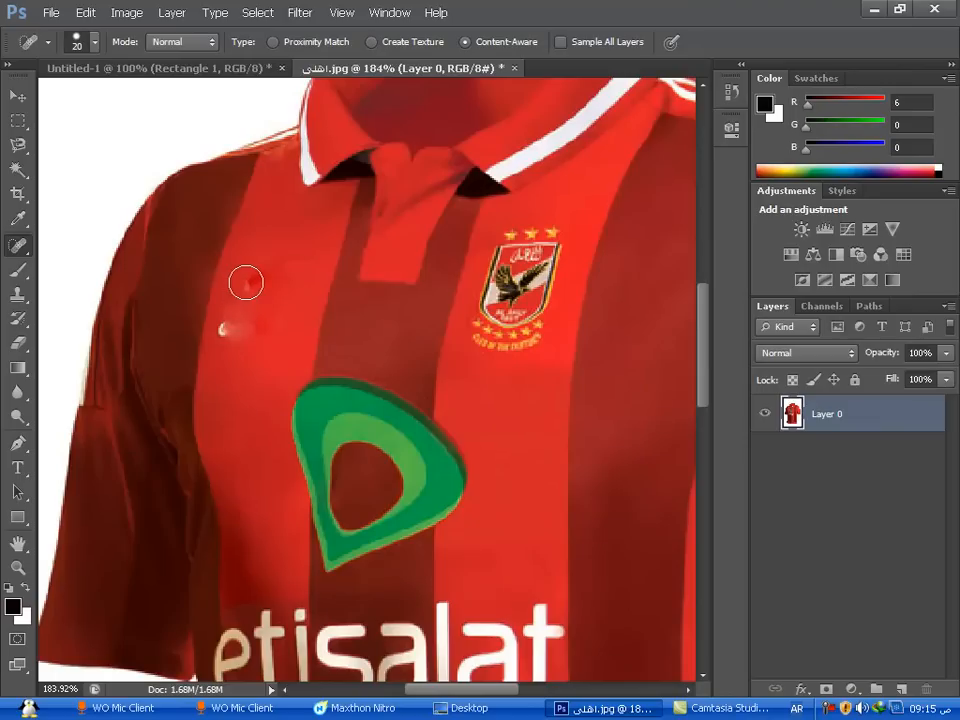
pyautogui.click(250, 283)
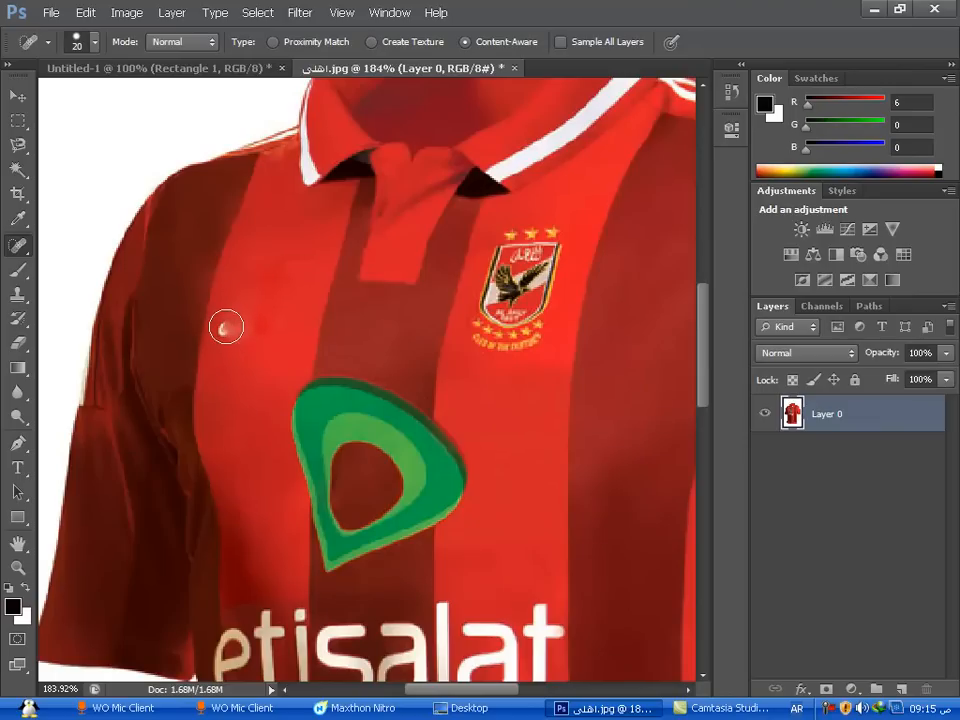
pyautogui.click(226, 328)
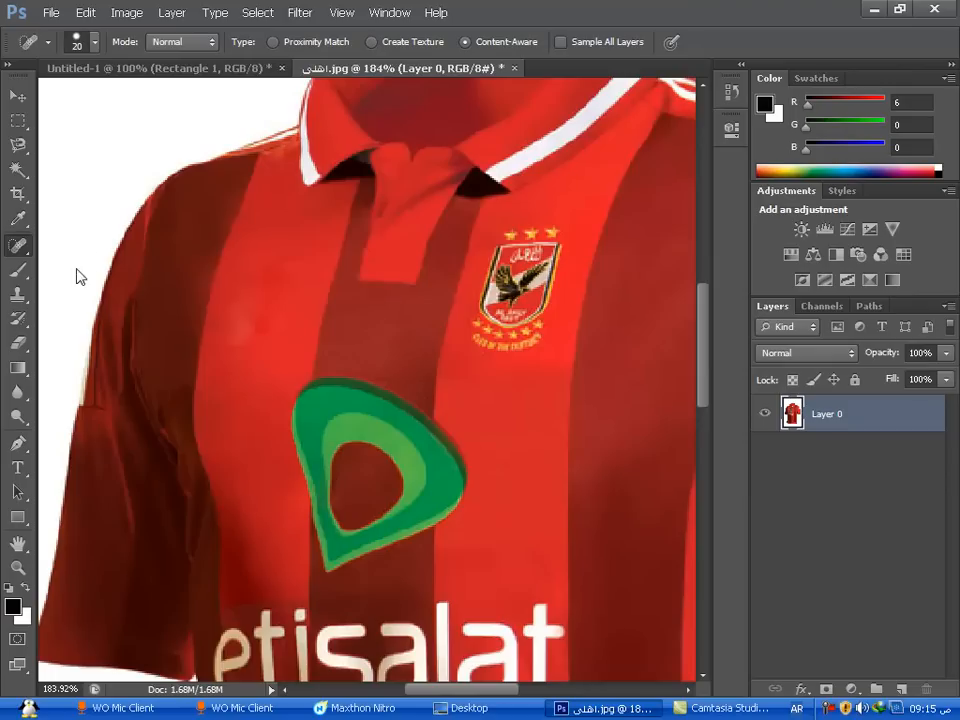
# Sample the green logo as the Healing Brush source and paint it over the red stripe where the adidas logo was.
pyautogui.click(19, 242)
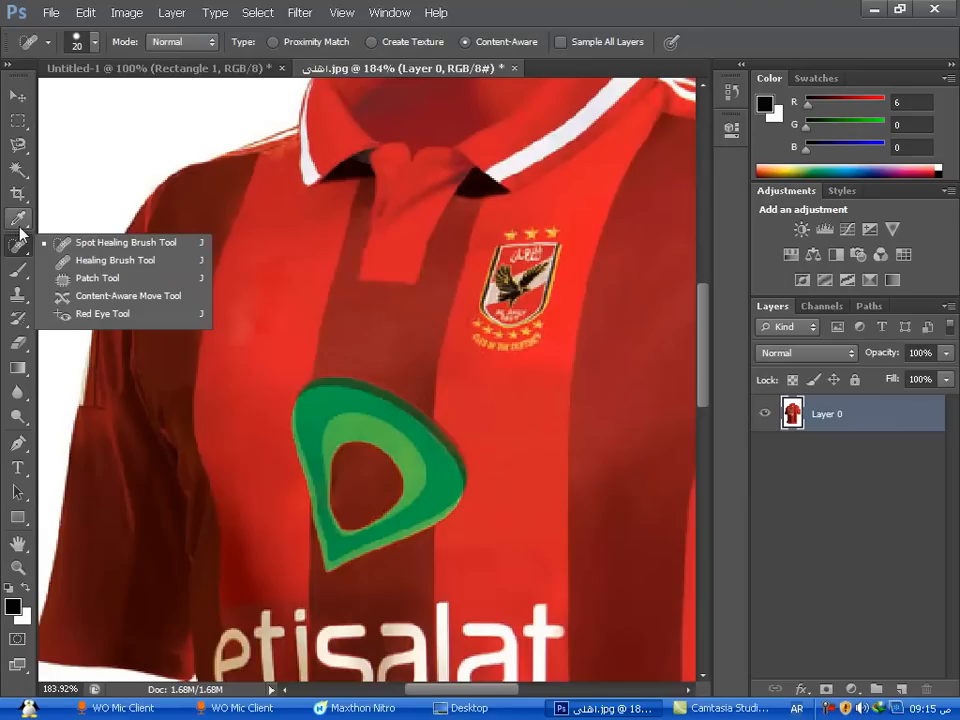
pyautogui.click(58, 259)
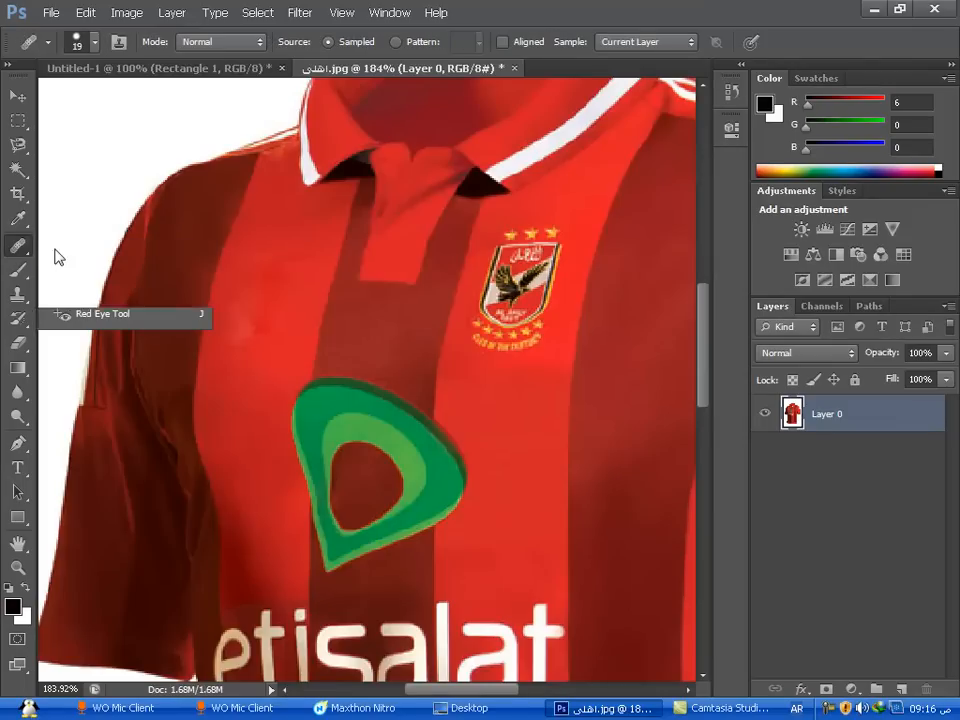
pyautogui.click(260, 293)
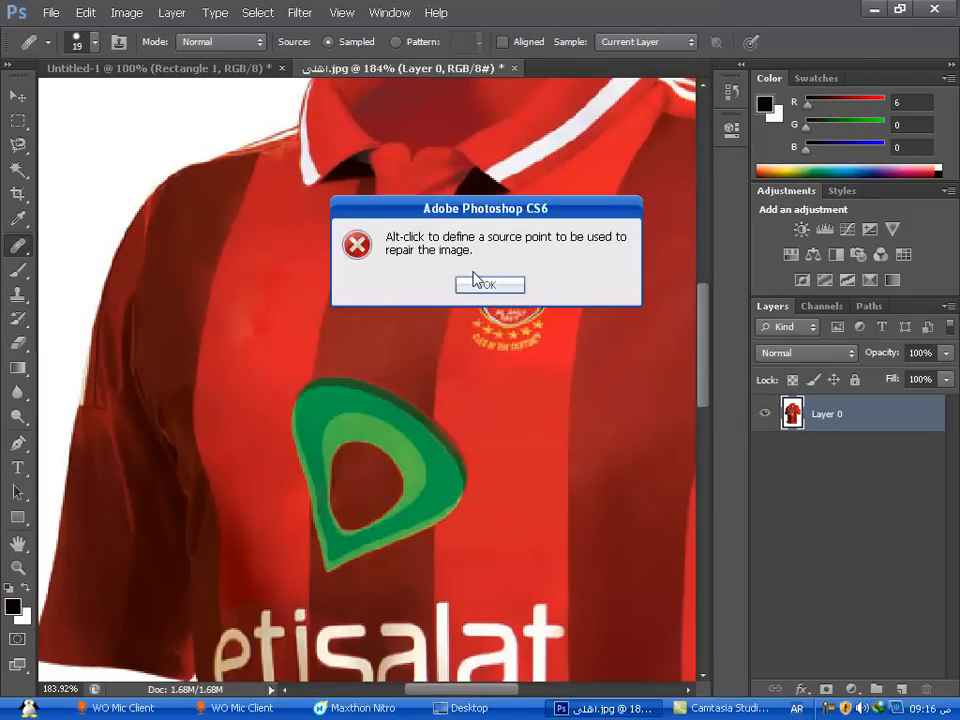
pyautogui.click(482, 285)
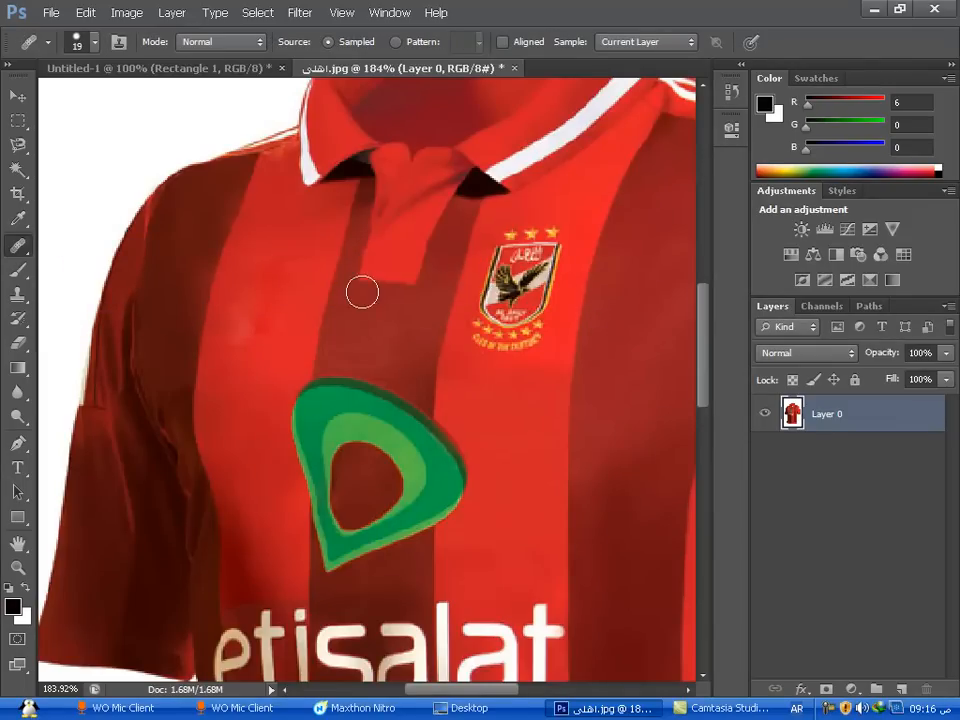
pyautogui.keyDown('alt'); pyautogui.click(328, 413); pyautogui.keyUp('alt')
pyautogui.click(283, 300)
pyautogui.click(282, 266)
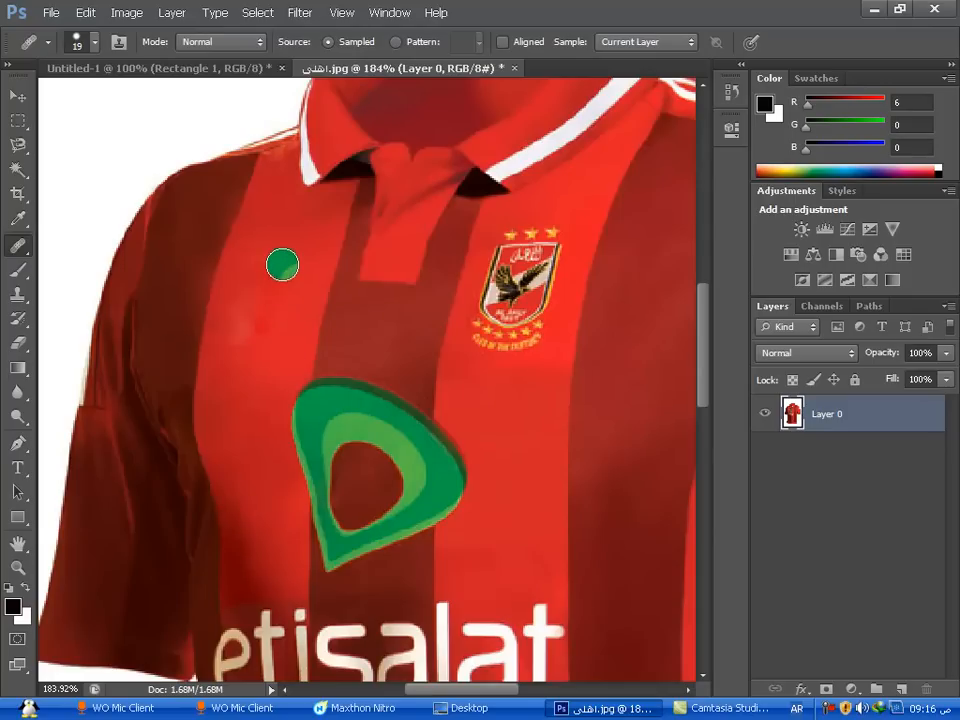
pyautogui.moveTo(286, 262); pyautogui.dragTo(264, 303)
# Sample the plain red stripe and heal over the greenish marks on the jersey's chest with the Healing Brush.
pyautogui.click(244, 400)
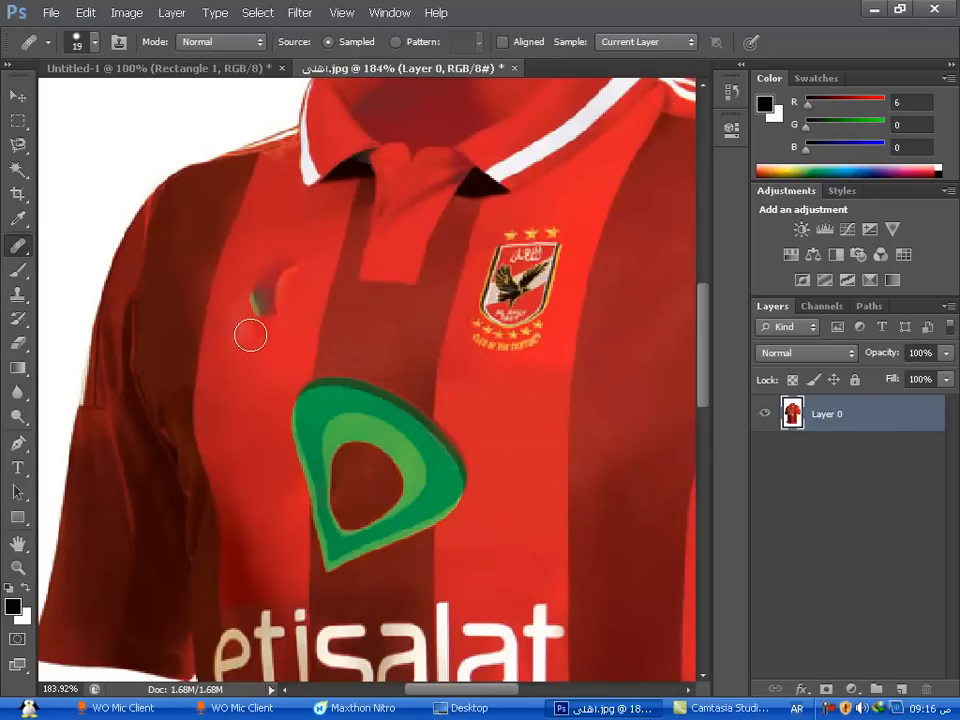
pyautogui.click(258, 300)
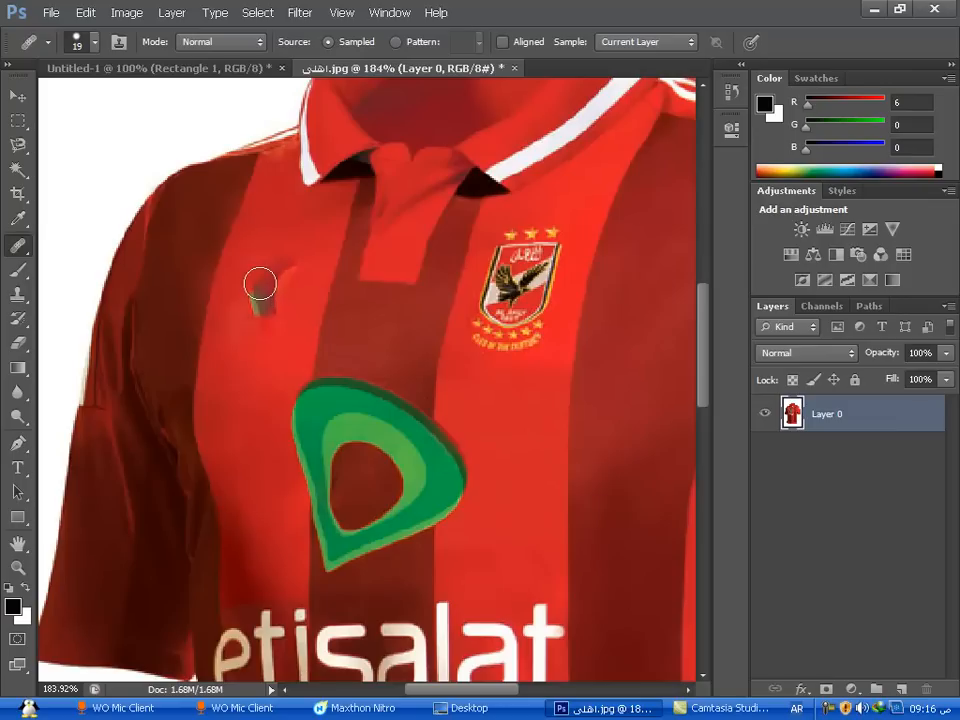
pyautogui.click(276, 262)
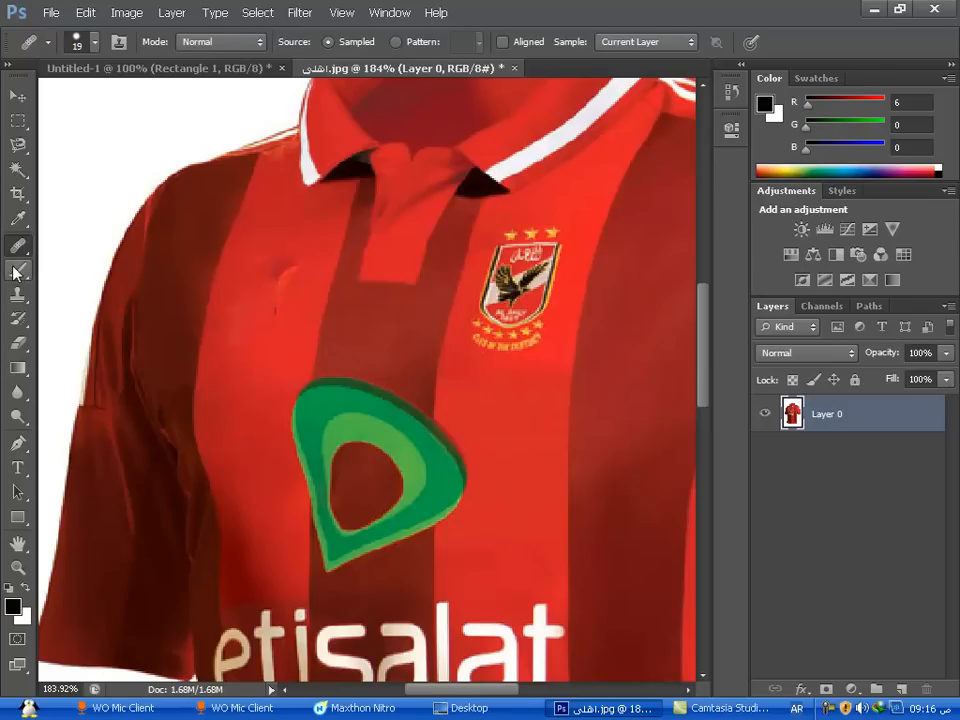
# Return to the Untitled-1 document and paint a small black dot below the rectangle with a hard round brush.
pyautogui.click(181, 67)
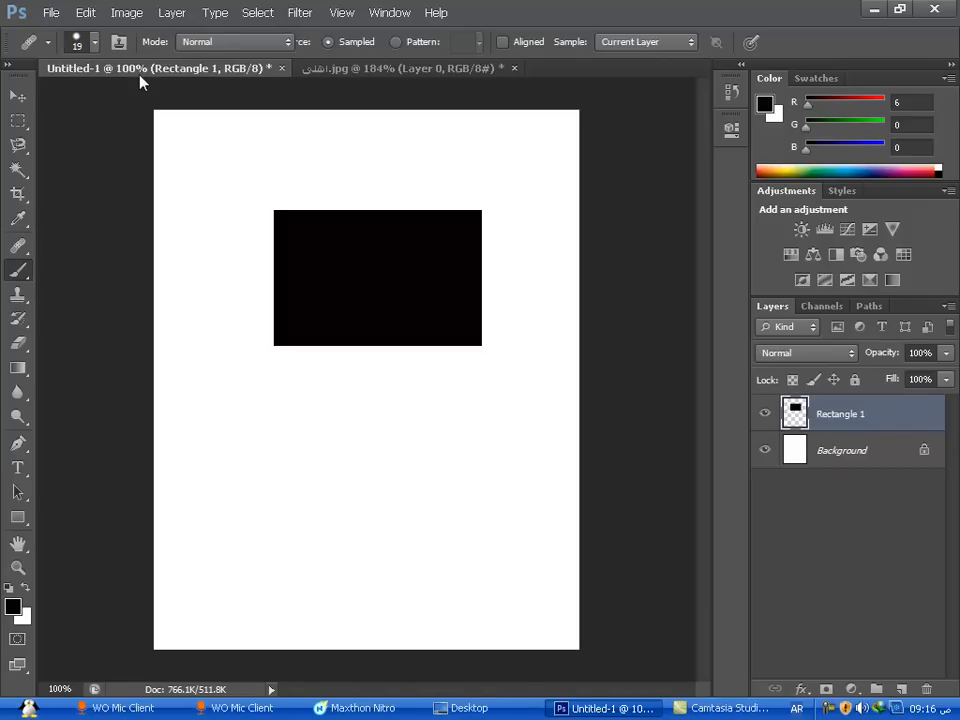
pyautogui.click(80, 44)
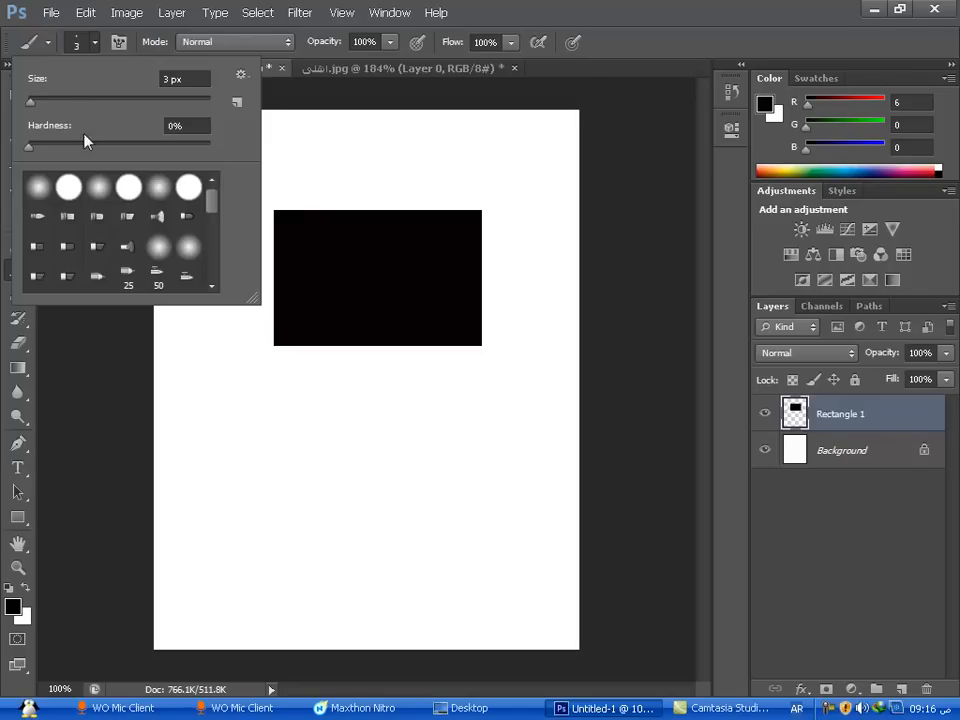
pyautogui.click(66, 186)
pyautogui.click(374, 430)
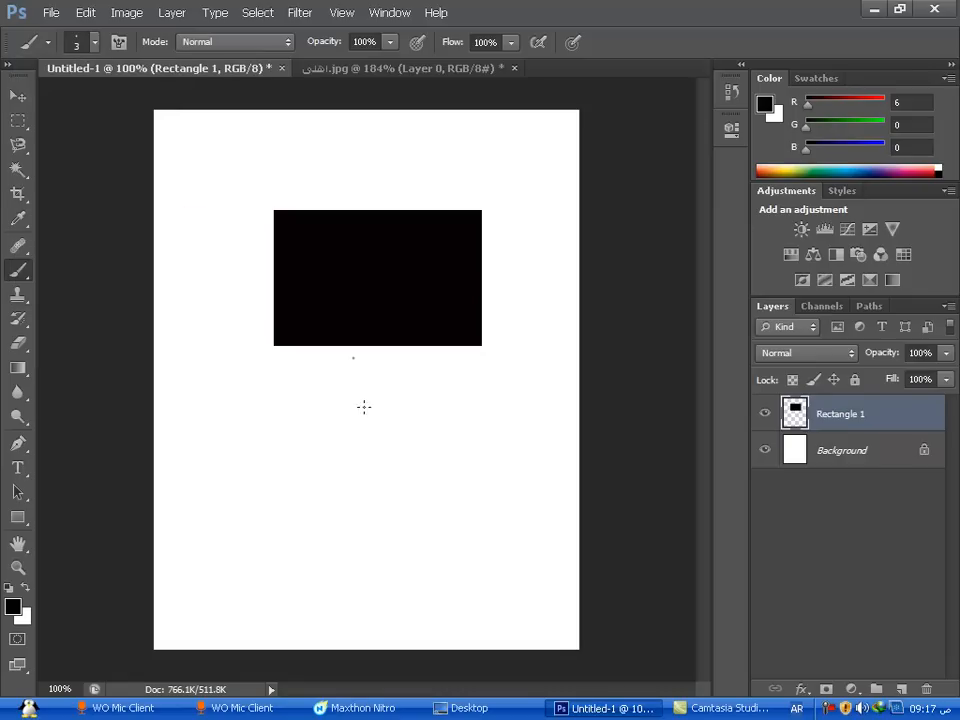
# Enlarge the brush to 45 px, try thick black strokes below the rectangle, and undo them.
pyautogui.press(']')
pyautogui.press(']')
pyautogui.press(']')
pyautogui.press(']')
pyautogui.press(']')
pyautogui.press(']')
pyautogui.press(']')
pyautogui.press(']')
pyautogui.press(']')
pyautogui.press(']')
pyautogui.press(']')
pyautogui.press(']')
pyautogui.press(']')
pyautogui.click(362, 390)
pyautogui.keyDown('shift'); pyautogui.click(330, 523); pyautogui.keyUp('shift')
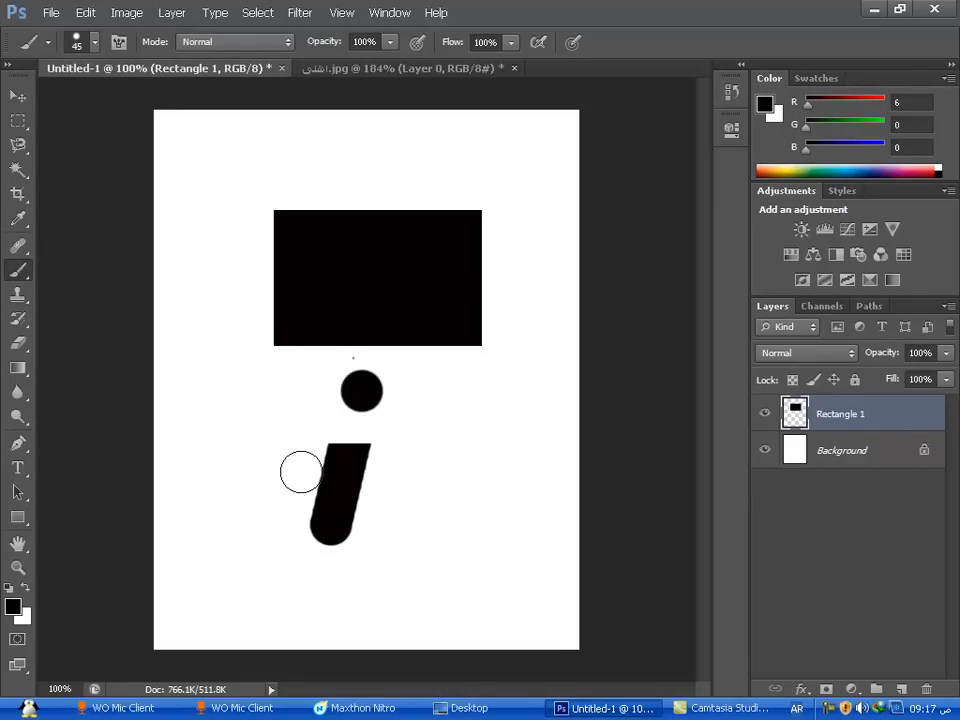
pyautogui.keyDown('shift'); pyautogui.click(301, 447); pyautogui.keyUp('shift')
pyautogui.moveTo(301, 447)
pyautogui.mouseDown()
pyautogui.moveTo(286, 403)
pyautogui.moveTo(246, 481)
pyautogui.moveTo(252, 521)
pyautogui.moveTo(412, 569)
pyautogui.moveTo(450, 472)
pyautogui.mouseUp()
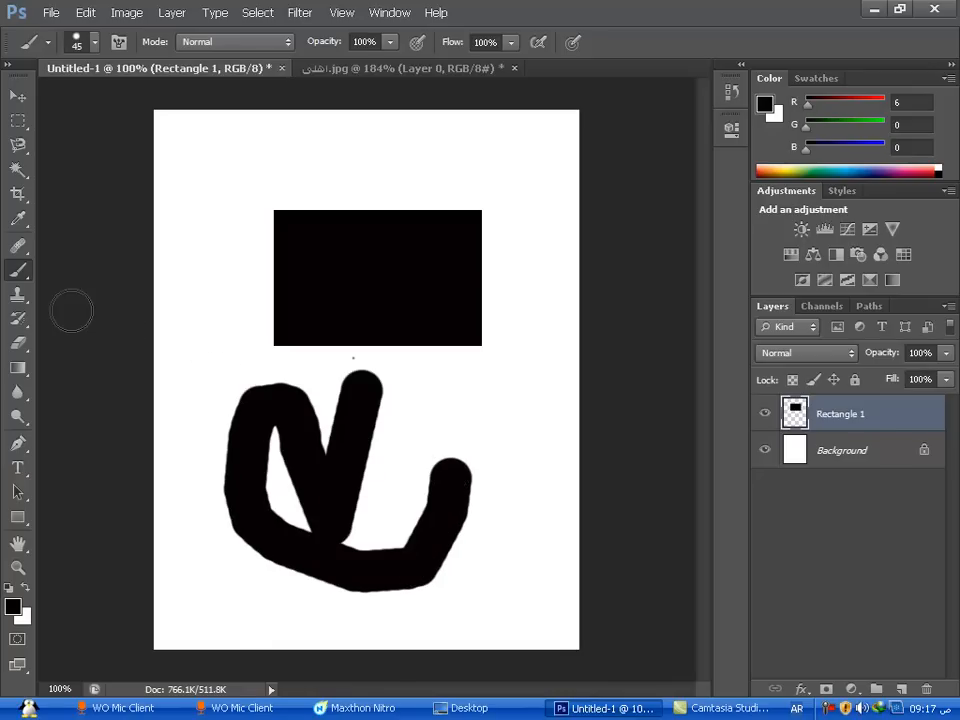
pyautogui.hotkey('ctrl', 'z')
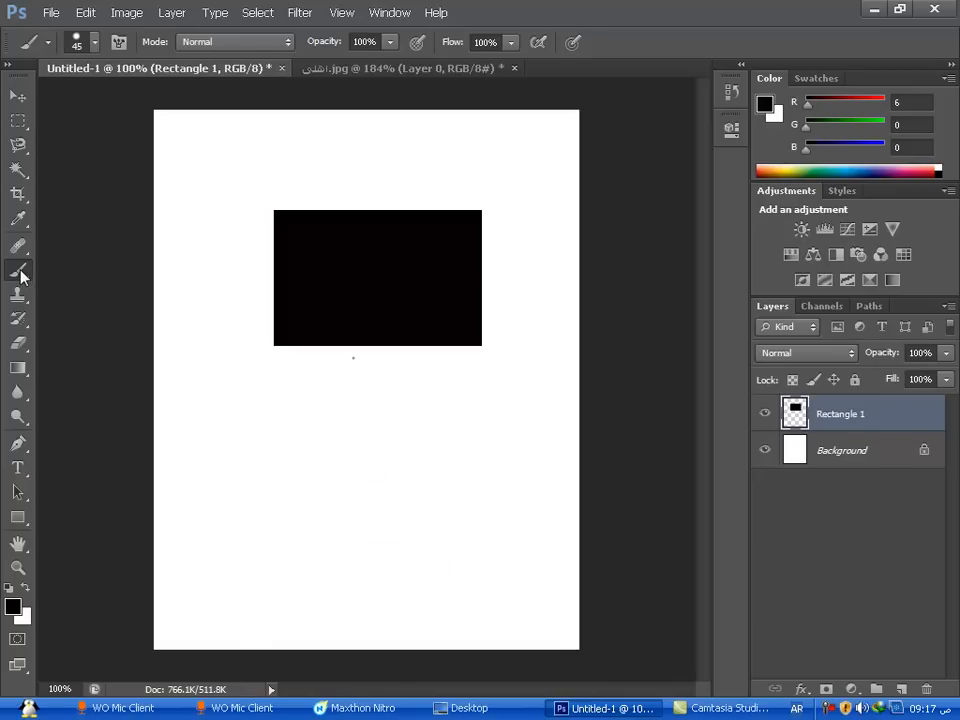
# Draw a thin freehand black line below the rectangle with the 1 px Pencil tool.
pyautogui.rightClick(19, 271)
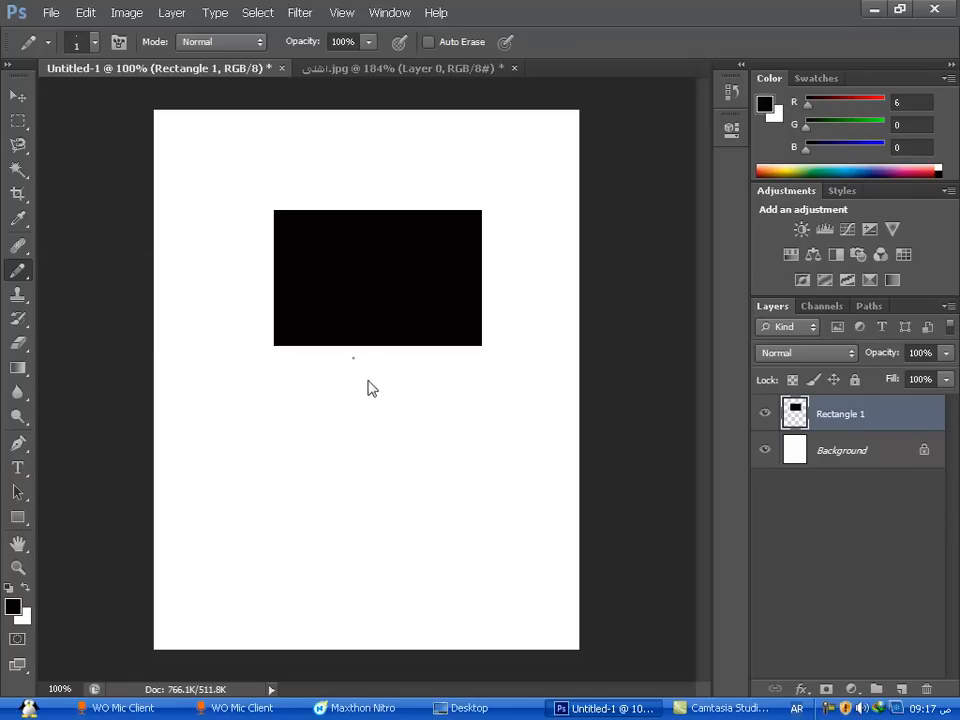
pyautogui.moveTo(380, 422)
pyautogui.mouseDown()
pyautogui.moveTo(331, 483)
pyautogui.moveTo(420, 414)
pyautogui.moveTo(411, 407)
pyautogui.moveTo(356, 440)
pyautogui.mouseUp()
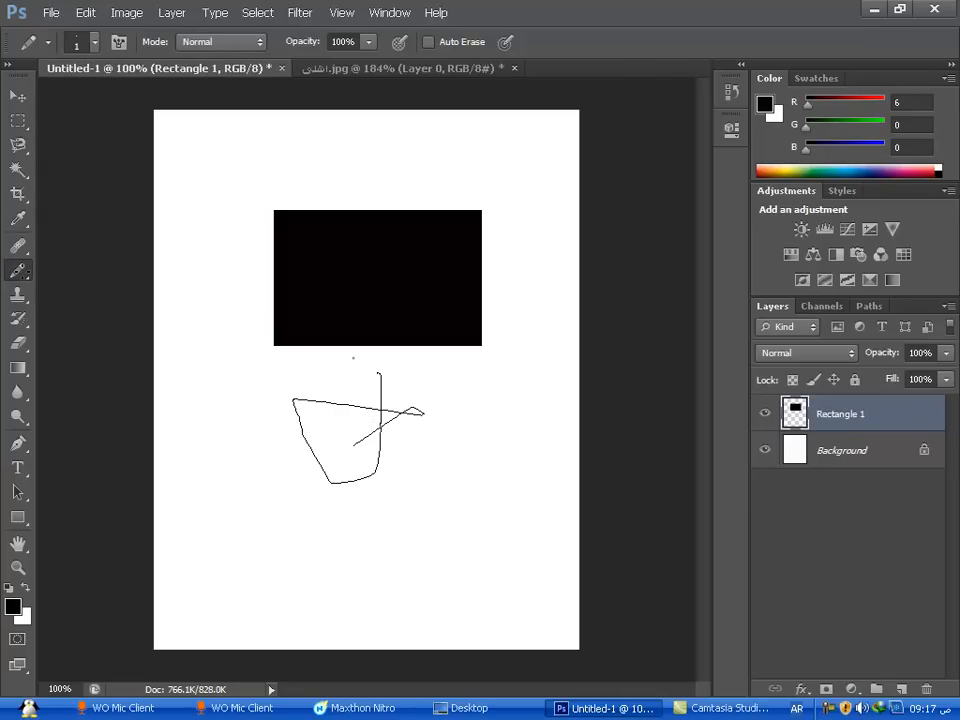
# Undo the pencil line and paint a short black smear off the rectangle's left edge with the Mixer Brush.
pyautogui.rightClick(24, 273)
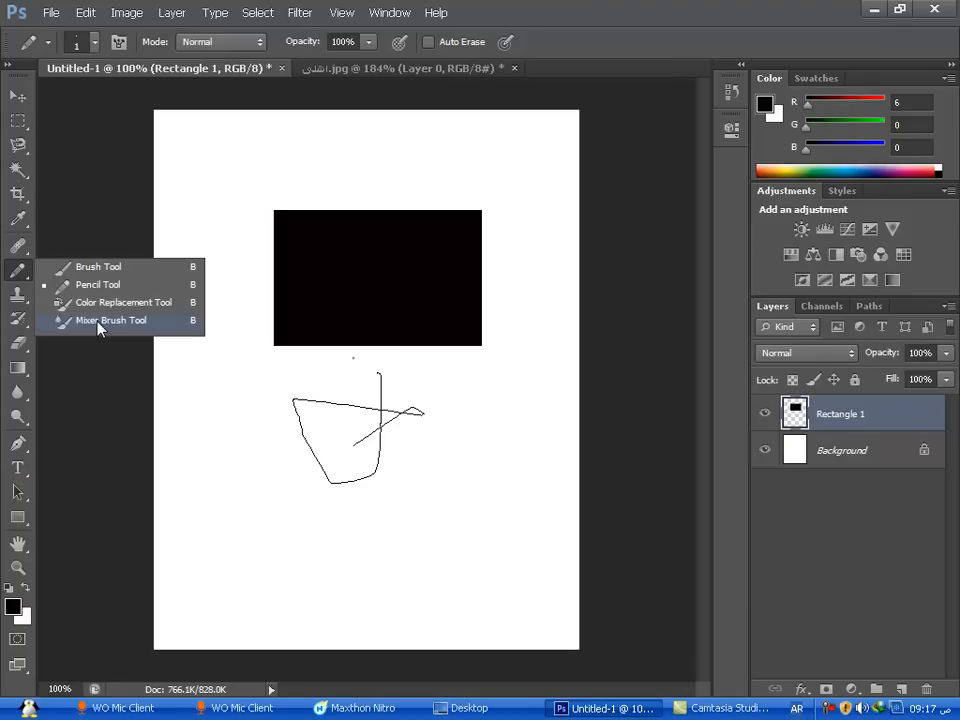
pyautogui.click(100, 327)
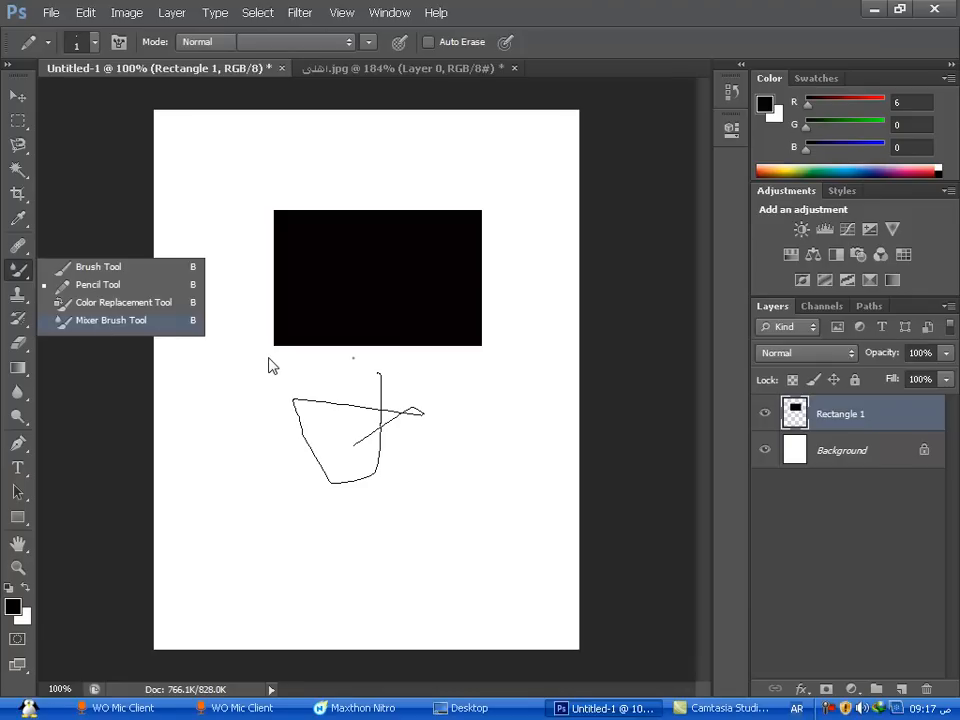
pyautogui.hotkey('ctrl', 'z')
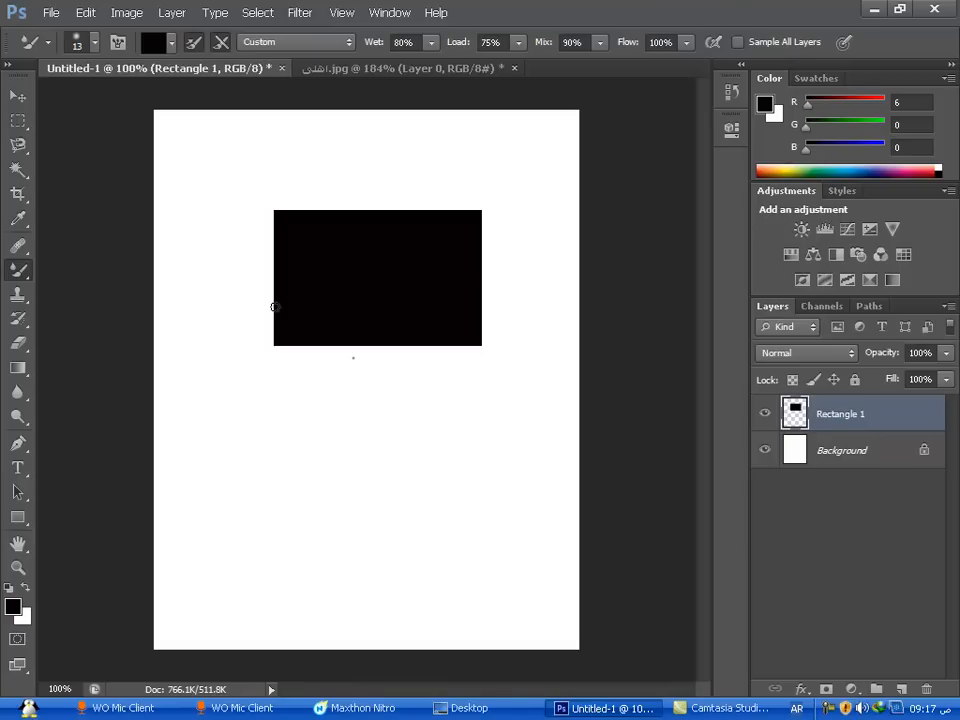
pyautogui.moveTo(275, 307)
pyautogui.mouseDown()
pyautogui.moveTo(264, 328)
pyautogui.moveTo(300, 296)
pyautogui.mouseUp()
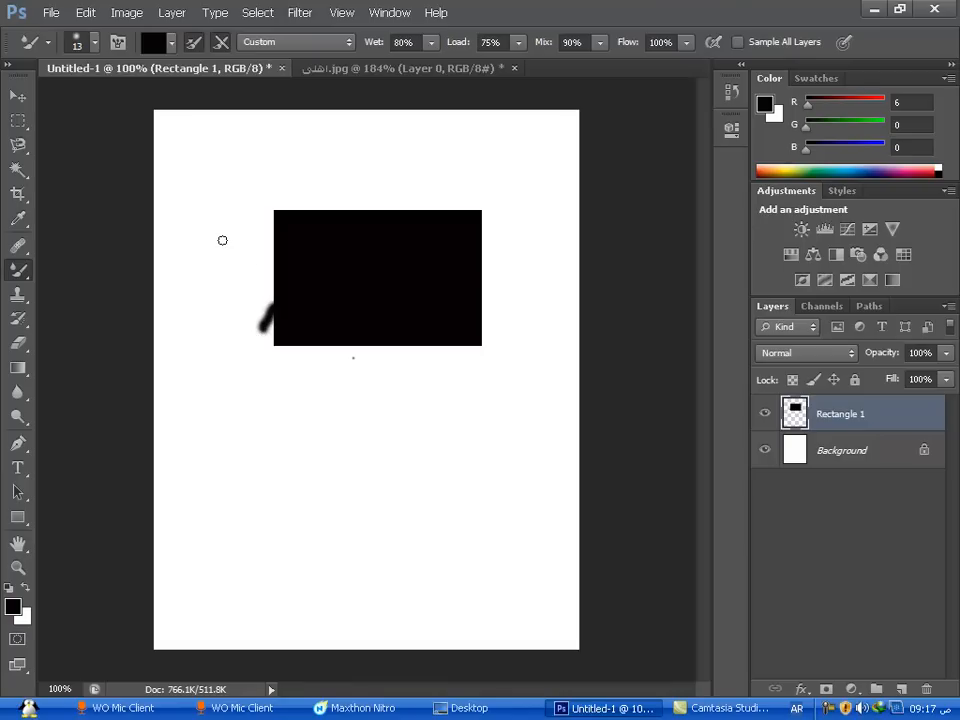
# Try the Eraser at 20 px on the smear and the black rectangle, and undo both erasing strokes.
pyautogui.click(16, 345)
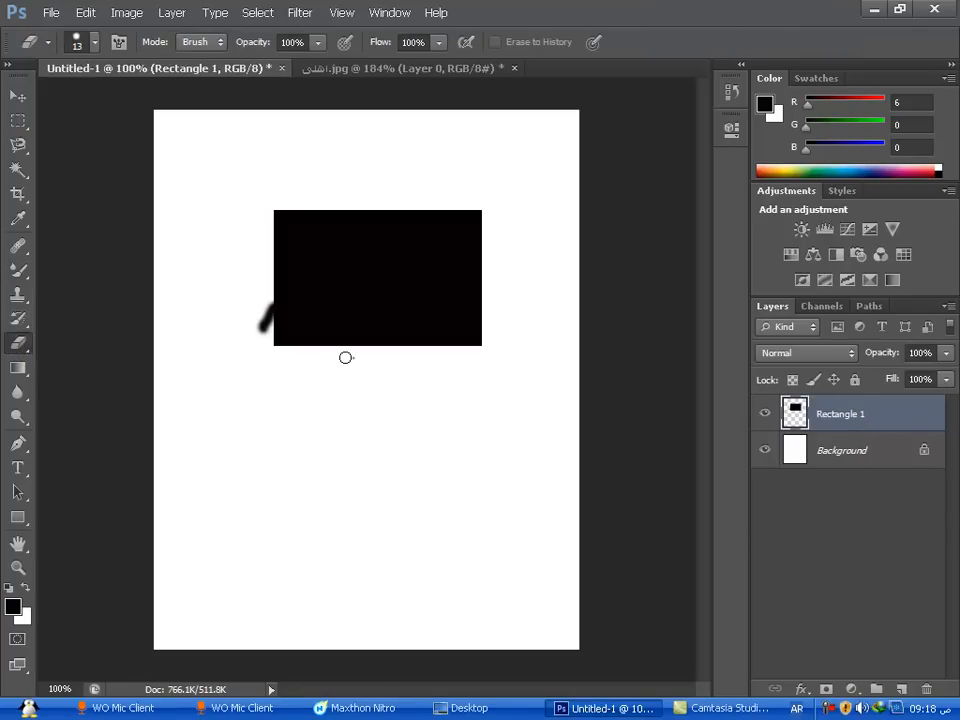
pyautogui.press(']')
pyautogui.moveTo(274, 336); pyautogui.dragTo(259, 303)
pyautogui.moveTo(274, 257)
pyautogui.mouseDown()
pyautogui.moveTo(365, 240)
pyautogui.moveTo(369, 270)
pyautogui.mouseUp()
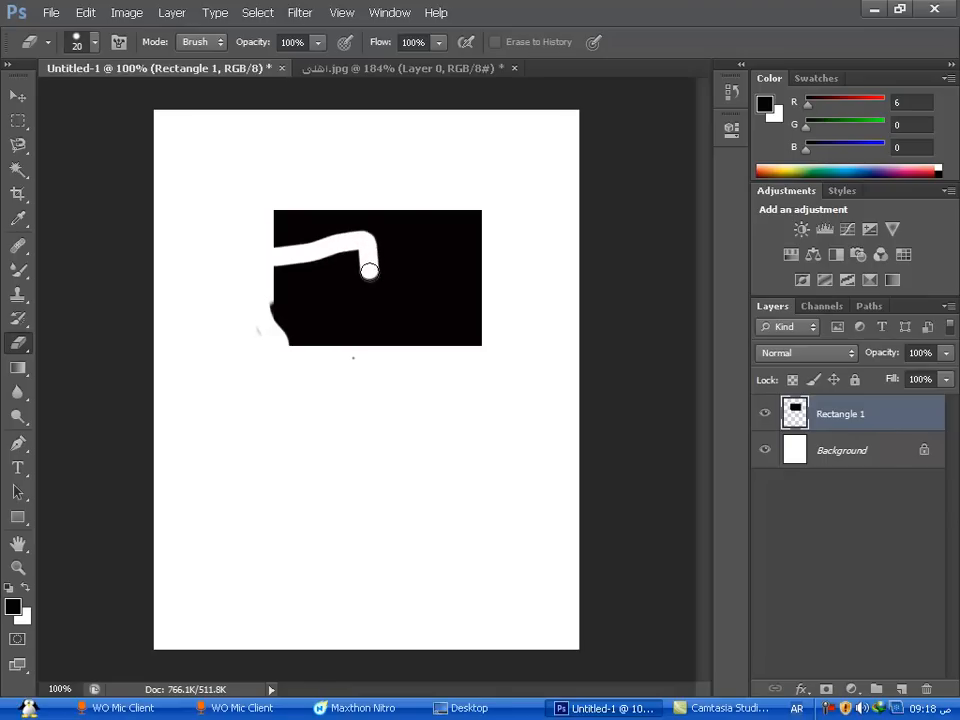
pyautogui.hotkey('ctrl', 'alt', 'z')
pyautogui.hotkey('ctrl', 'alt', 'z')
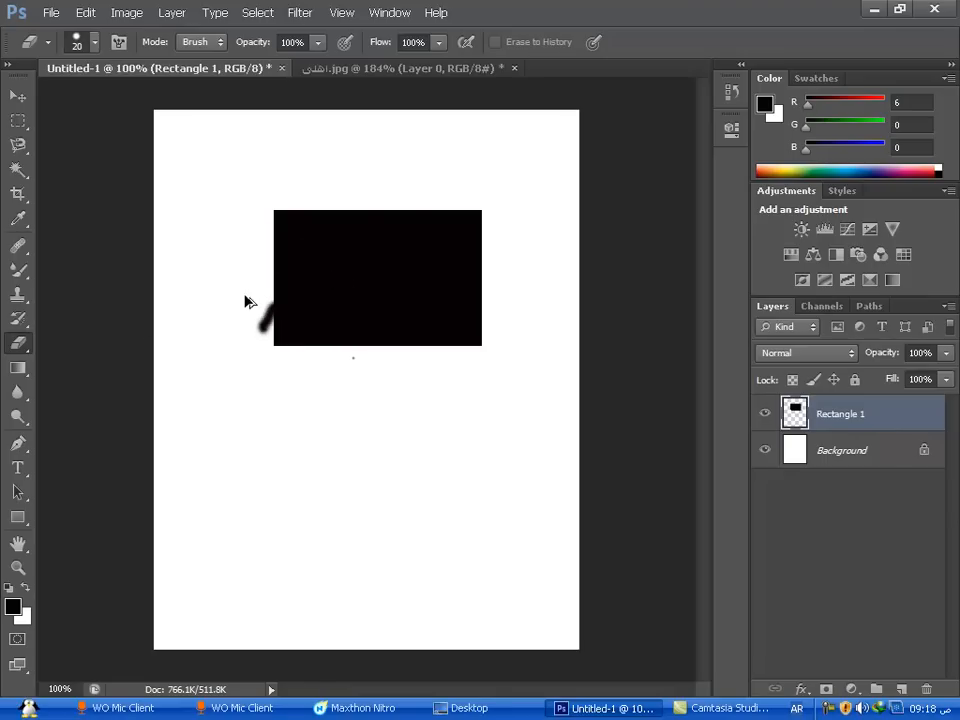
# Add a new layer and draw a linear Foreground to Transparent gradient upward from near the page's bottom to its top.
pyautogui.click(18, 369)
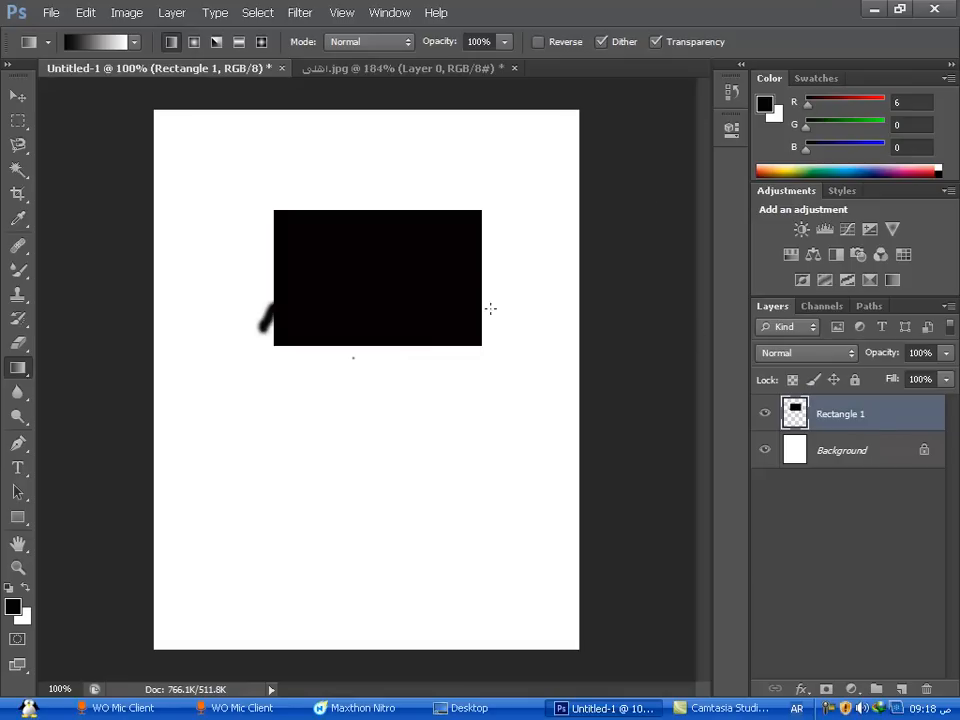
pyautogui.click(902, 689)
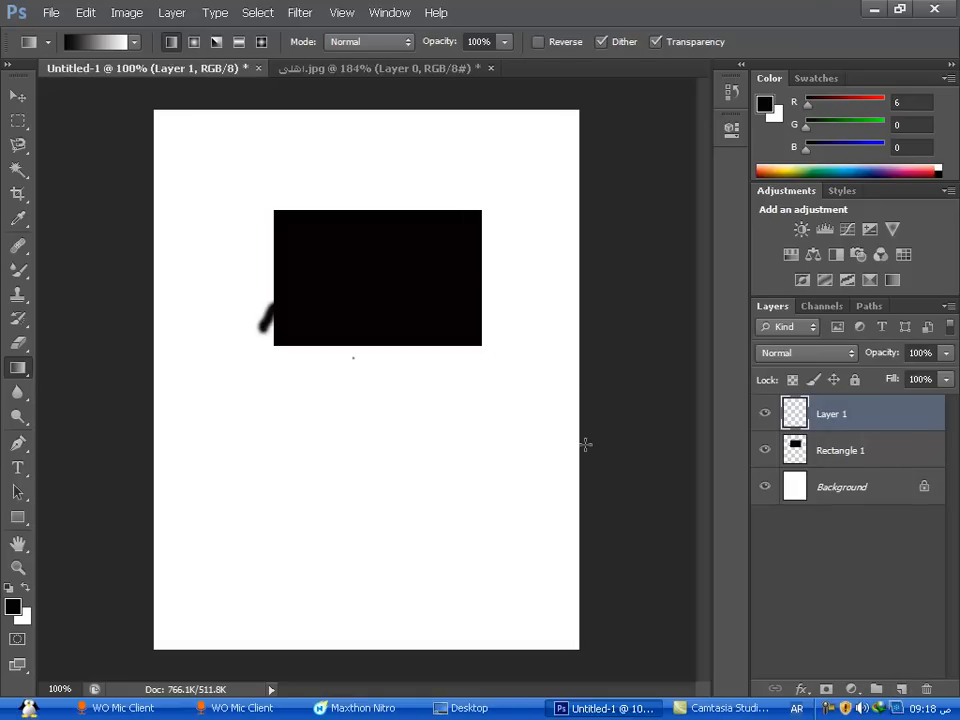
pyautogui.click(98, 42)
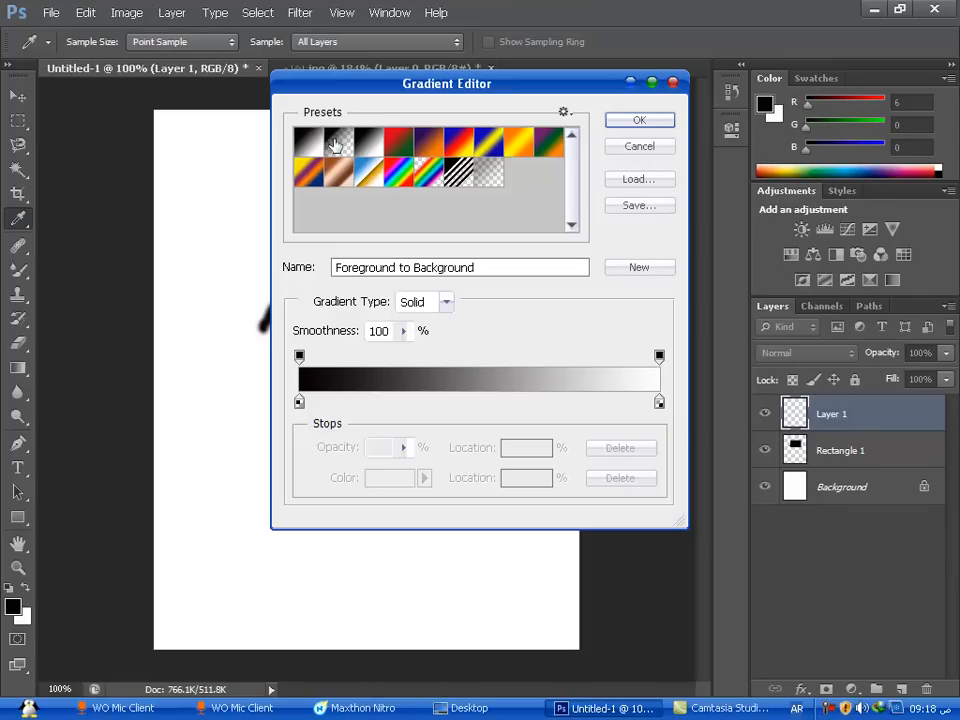
pyautogui.doubleClick(335, 145)
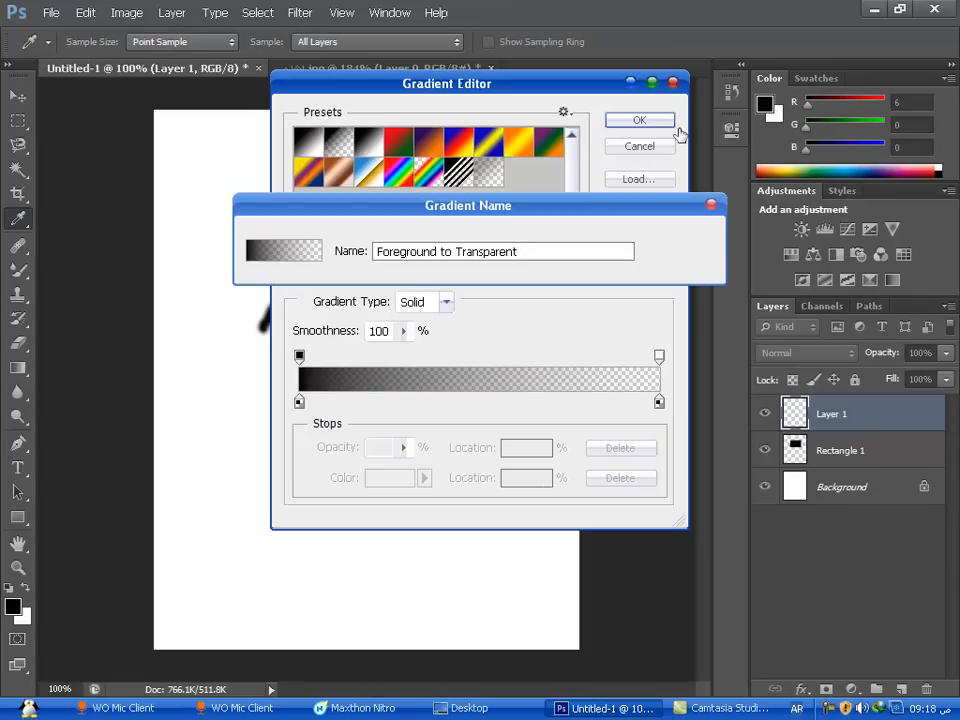
pyautogui.click(684, 240)
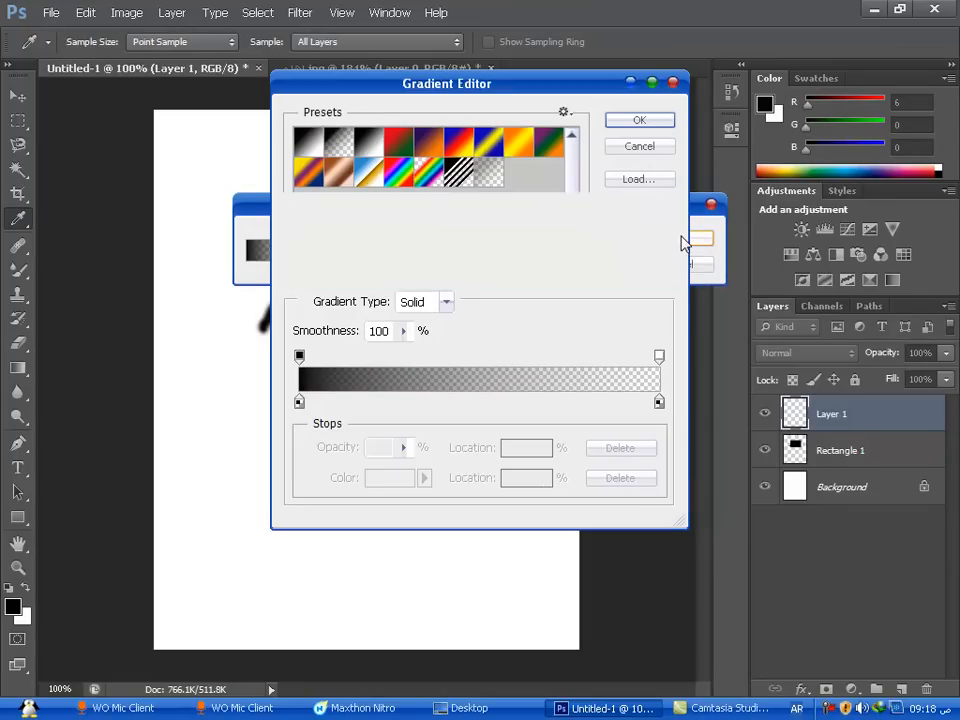
pyautogui.click(628, 127)
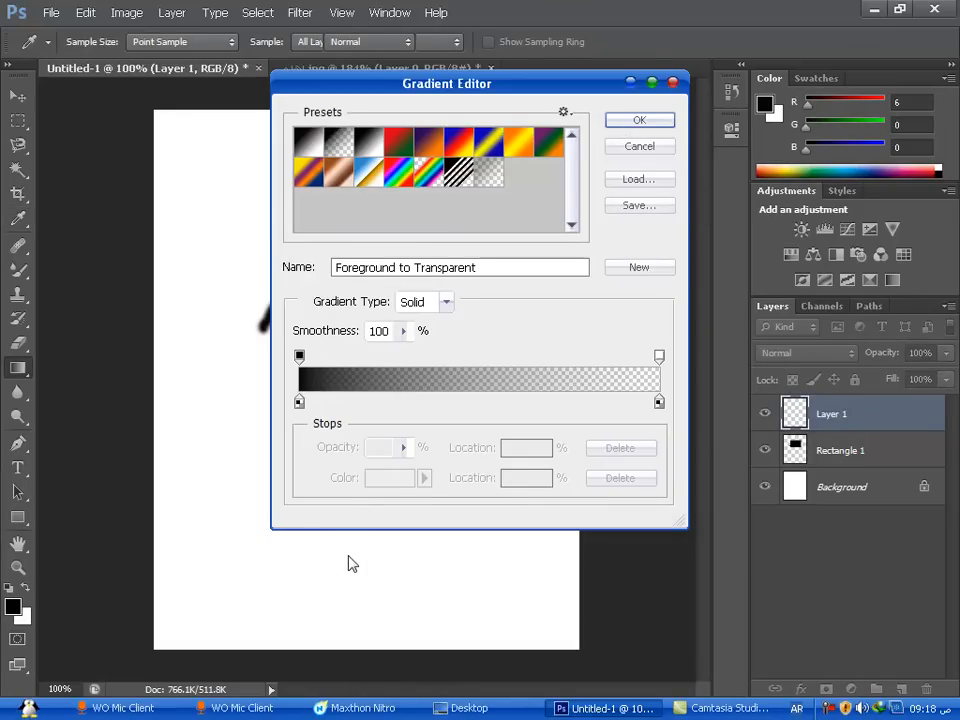
pyautogui.press('Return')
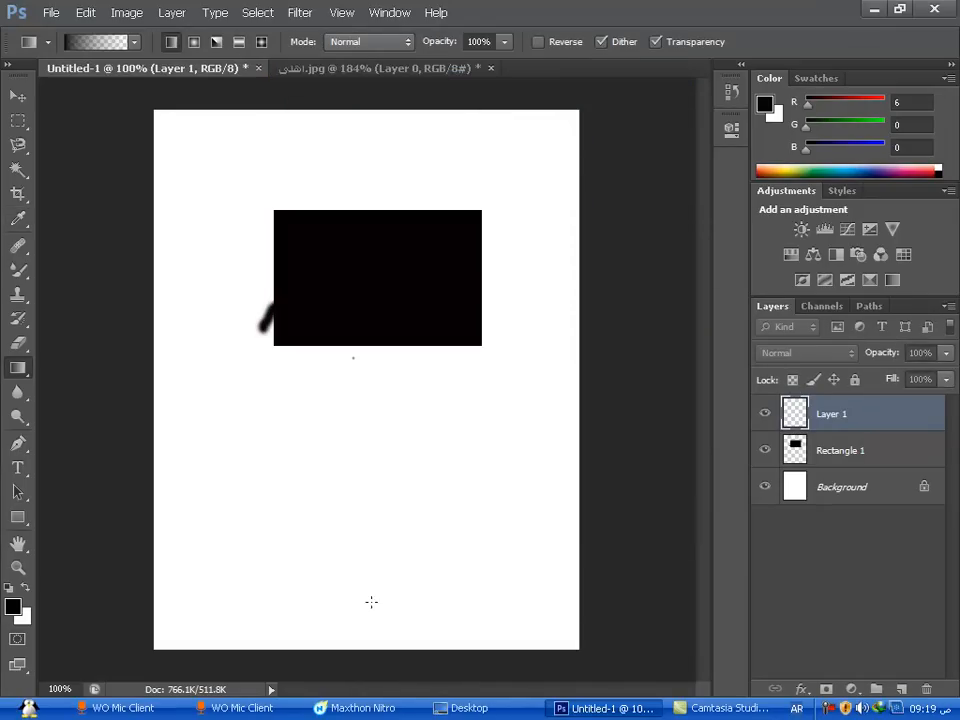
pyautogui.moveTo(358, 605); pyautogui.dragTo(392, 170)
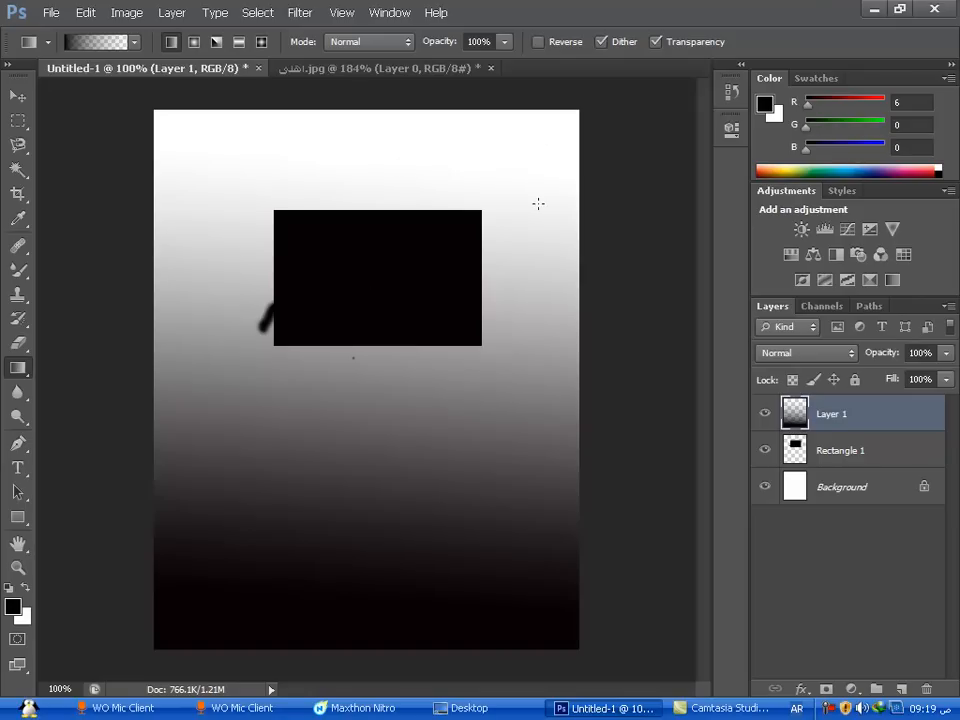
# Switch to the Paint Bucket, hide the gradient layer and set the foreground colour to red fd0606.
pyautogui.rightClick(15, 368)
pyautogui.click(111, 386)
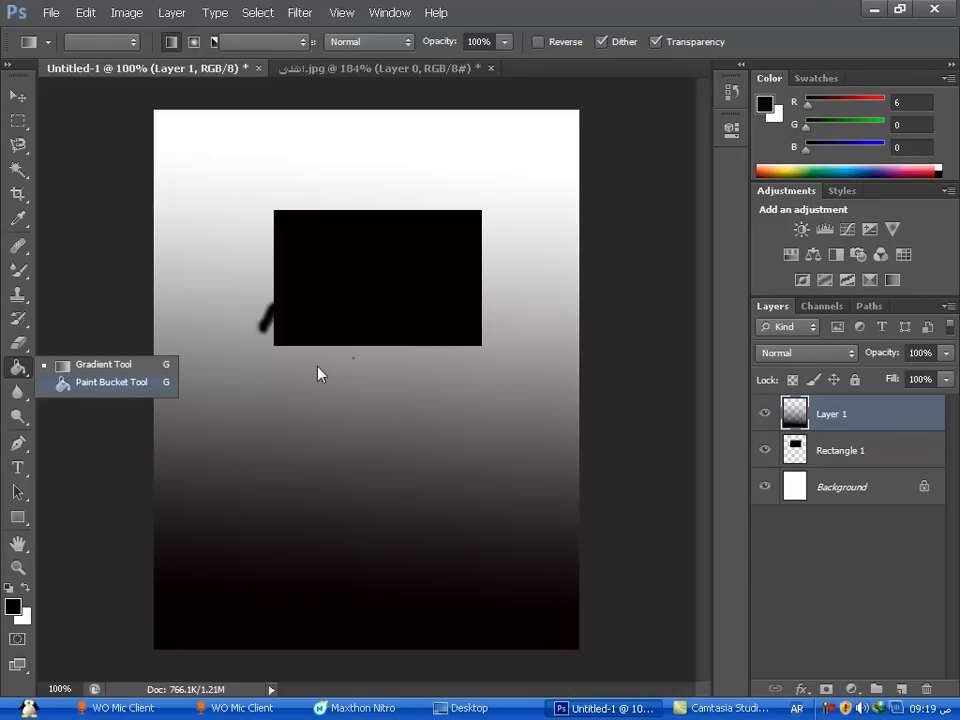
pyautogui.click(764, 417)
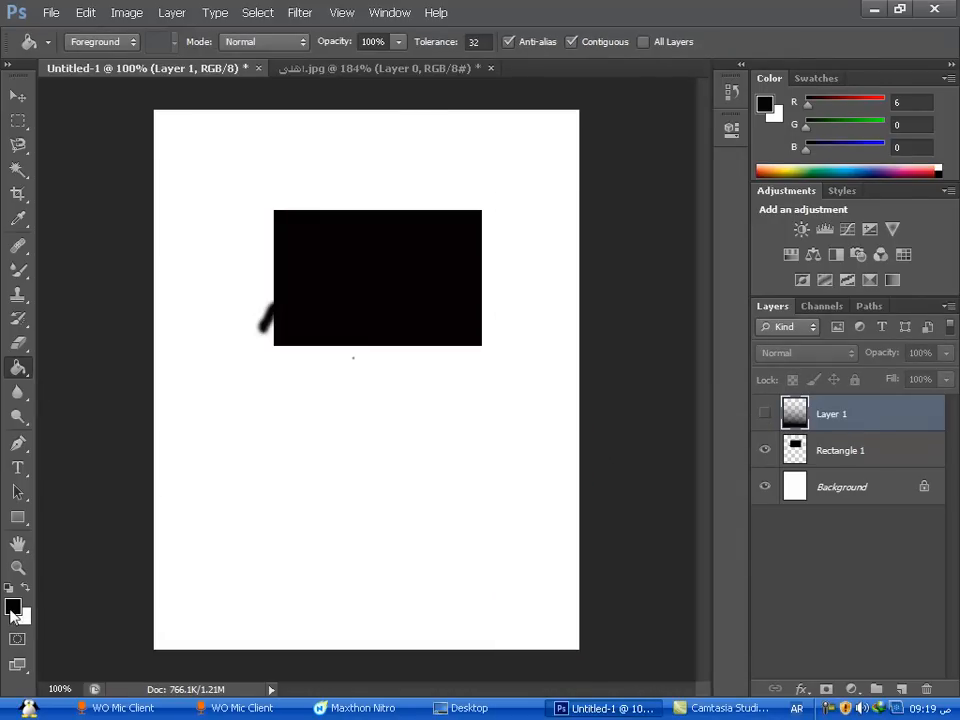
pyautogui.click(14, 605)
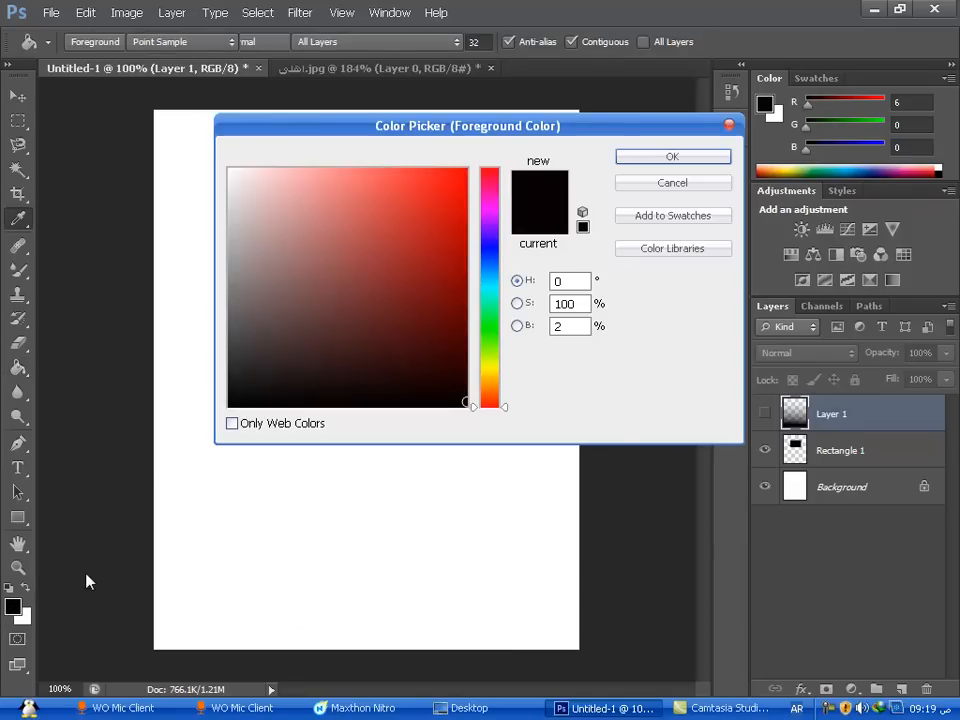
pyautogui.click(461, 170)
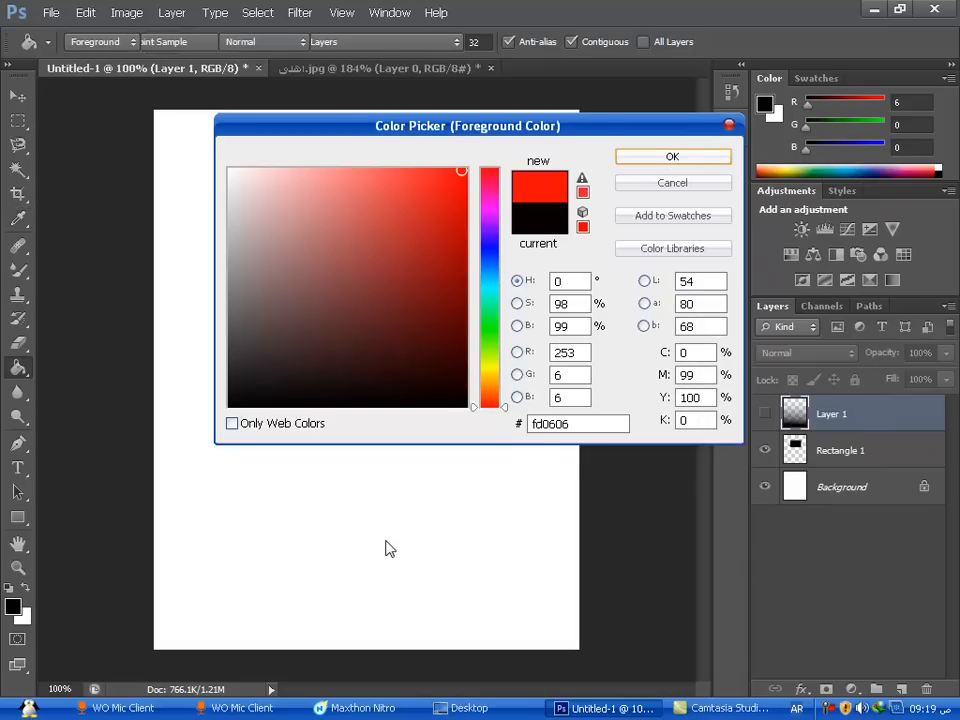
pyautogui.press('Return')
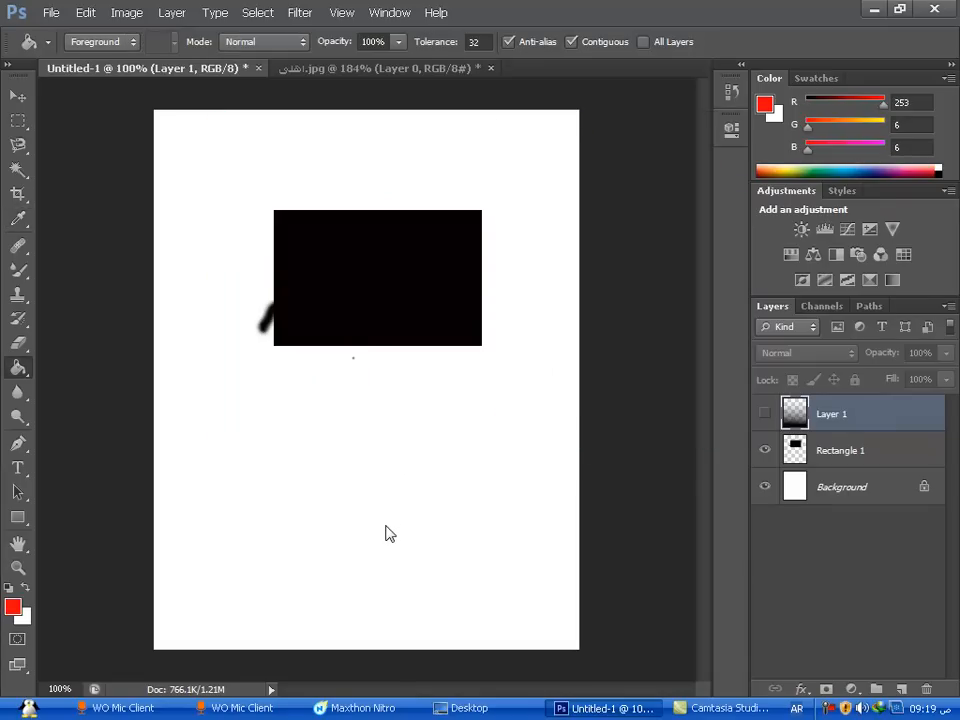
# Convert the locked Background into the regular layer Layer 0 and fill it with red using the Paint Bucket.
pyautogui.click(331, 472)
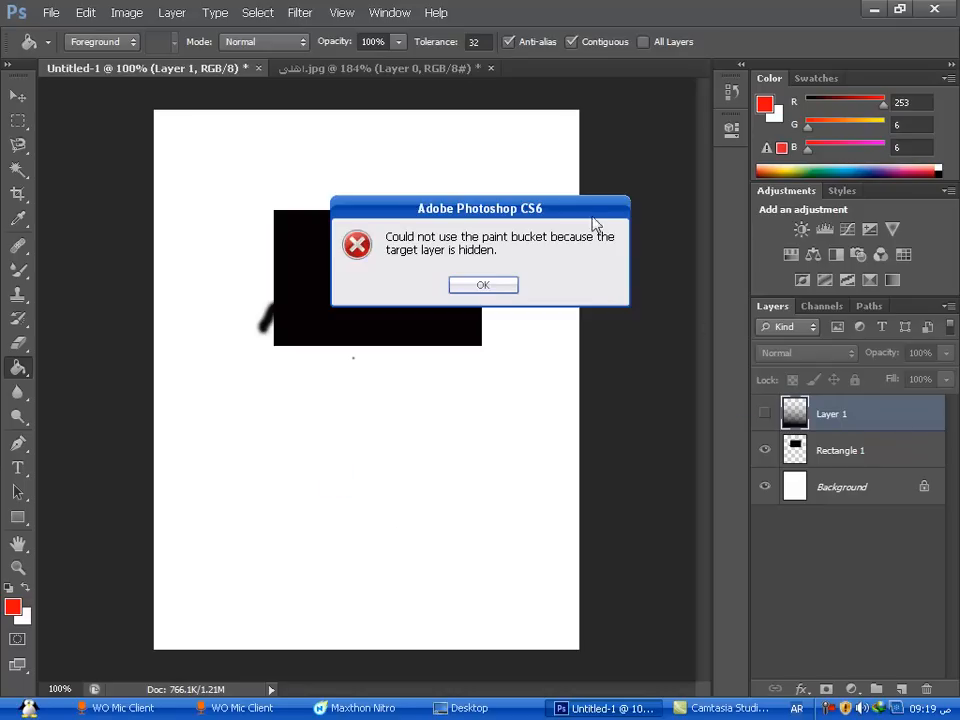
pyautogui.click(495, 285)
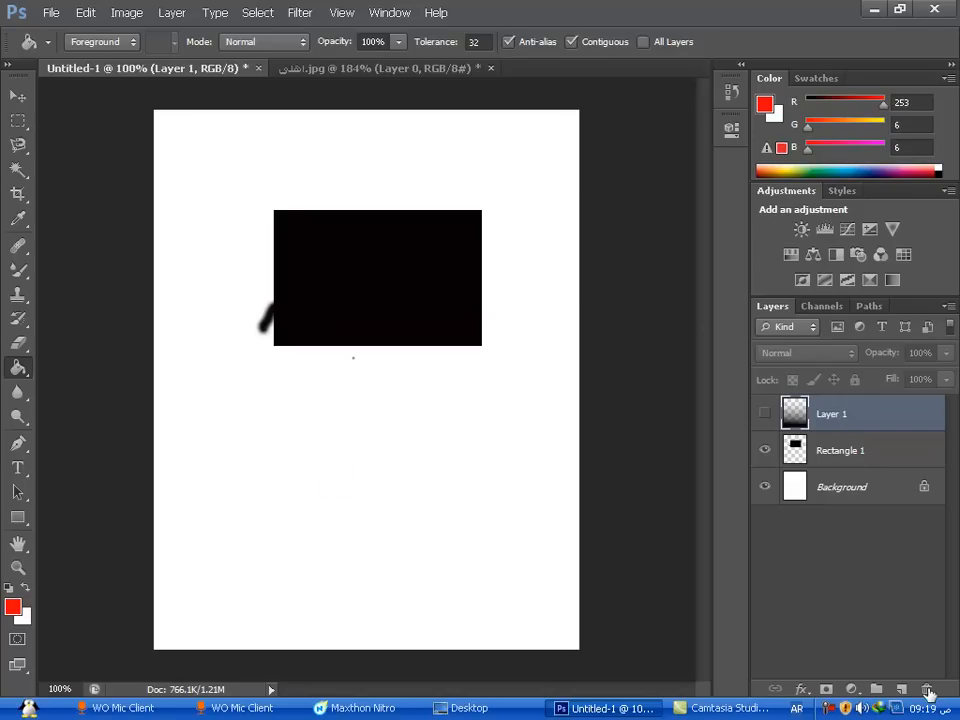
pyautogui.click(864, 503)
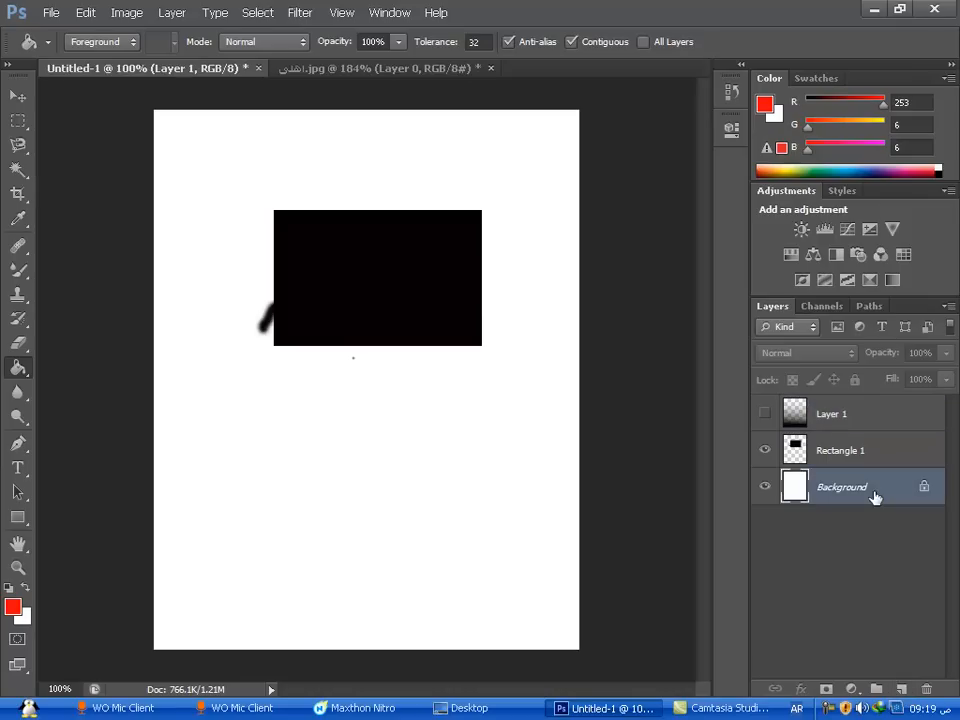
pyautogui.doubleClick(925, 488)
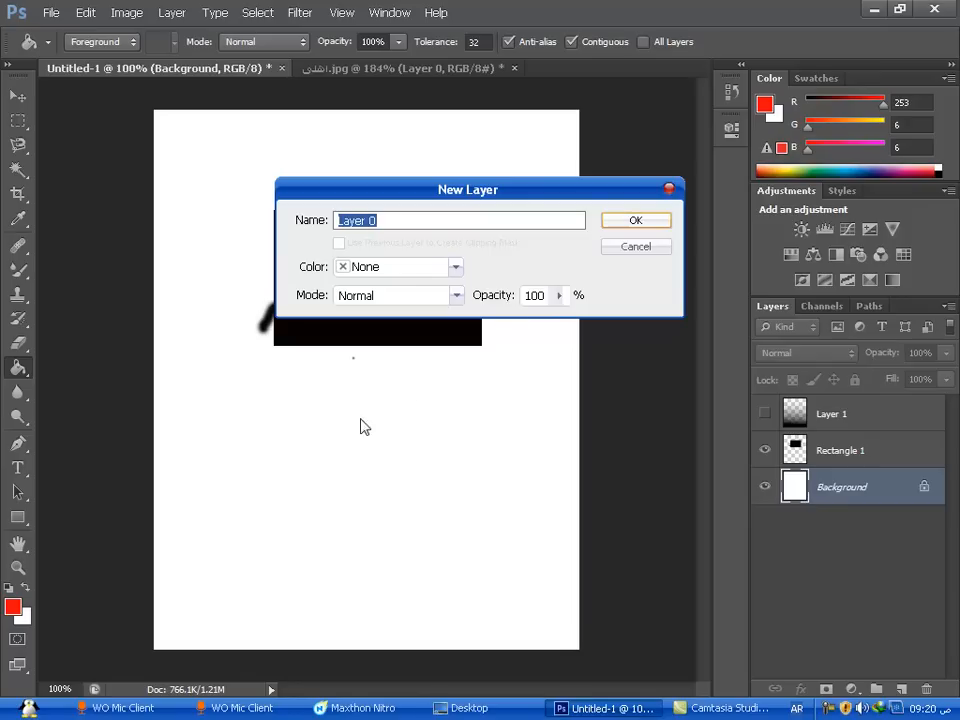
pyautogui.press('Return')
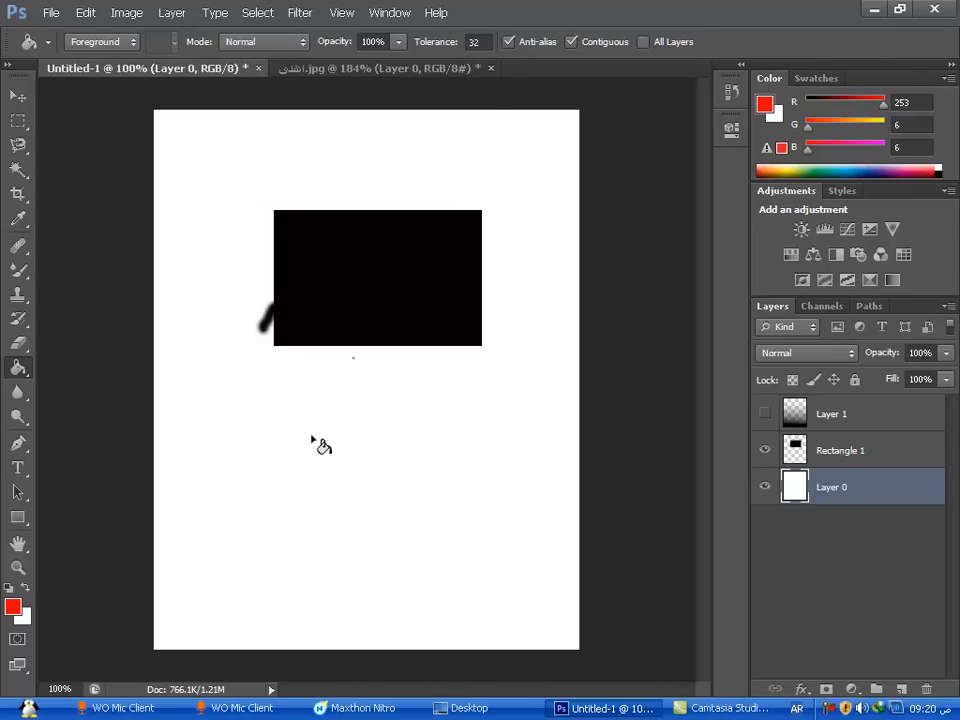
pyautogui.click(312, 440)
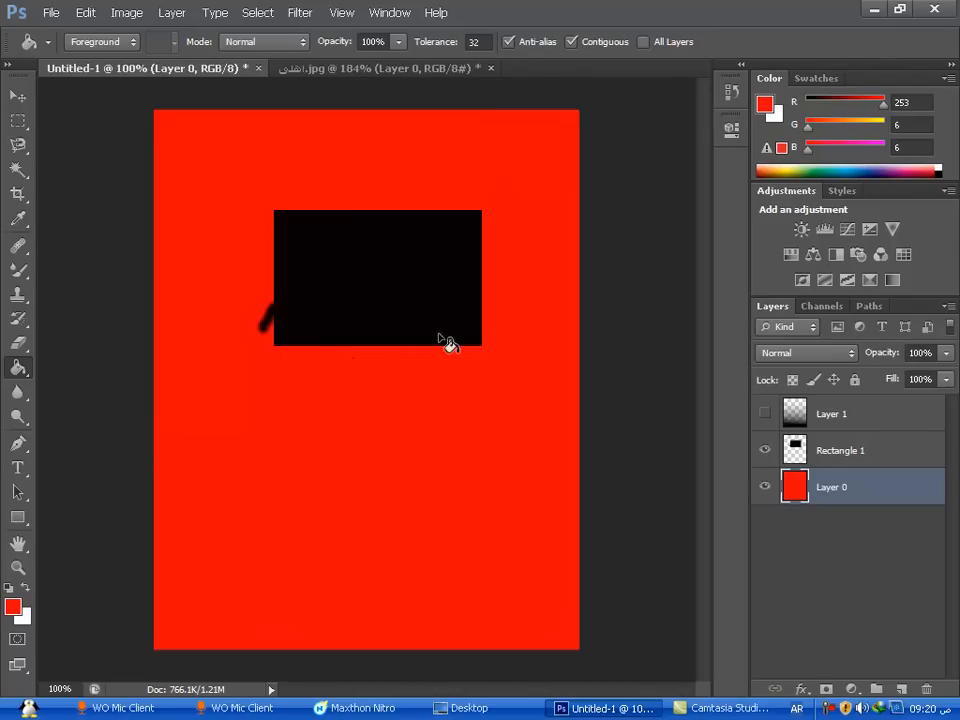
# Soften the lower-left corner of the black rectangle on the Rectangle 1 layer with the Blur tool.
pyautogui.click(18, 395)
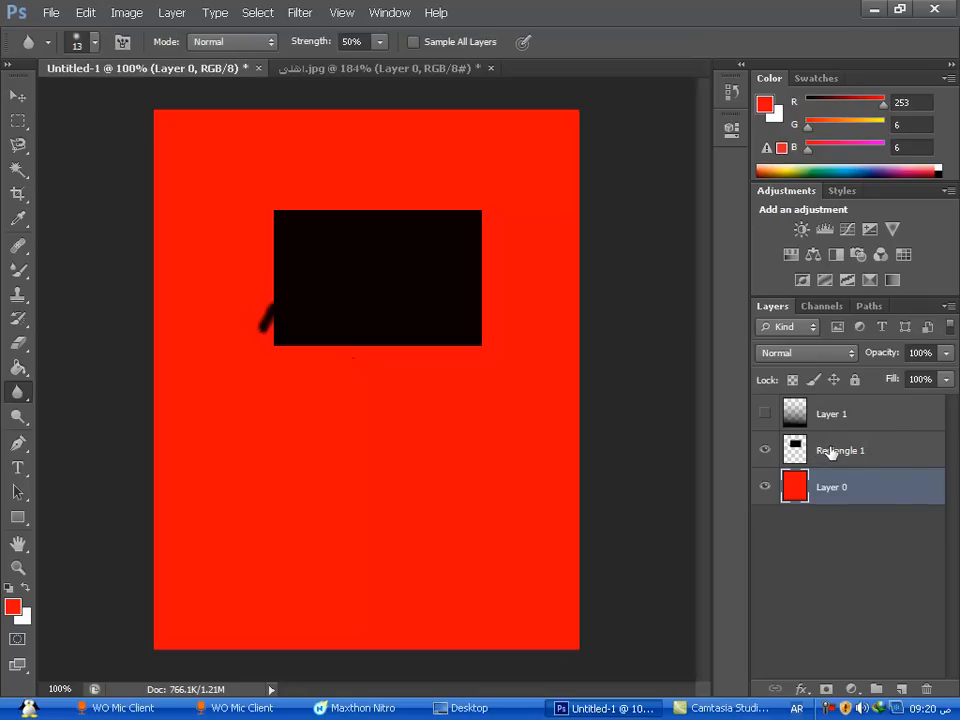
pyautogui.click(830, 452)
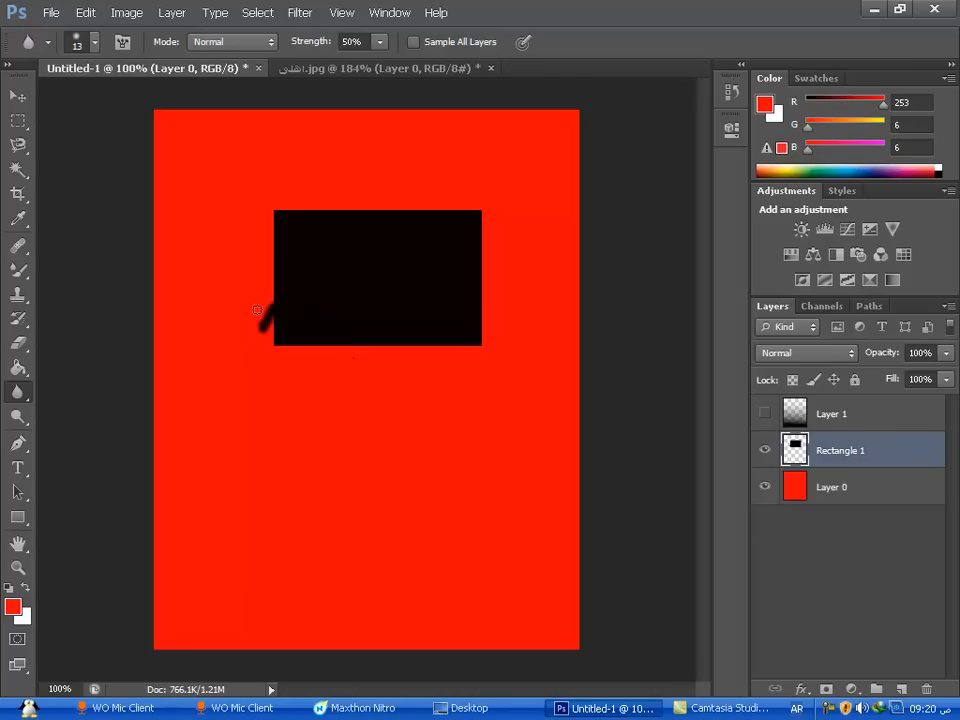
pyautogui.scroll(4, 257, 311)
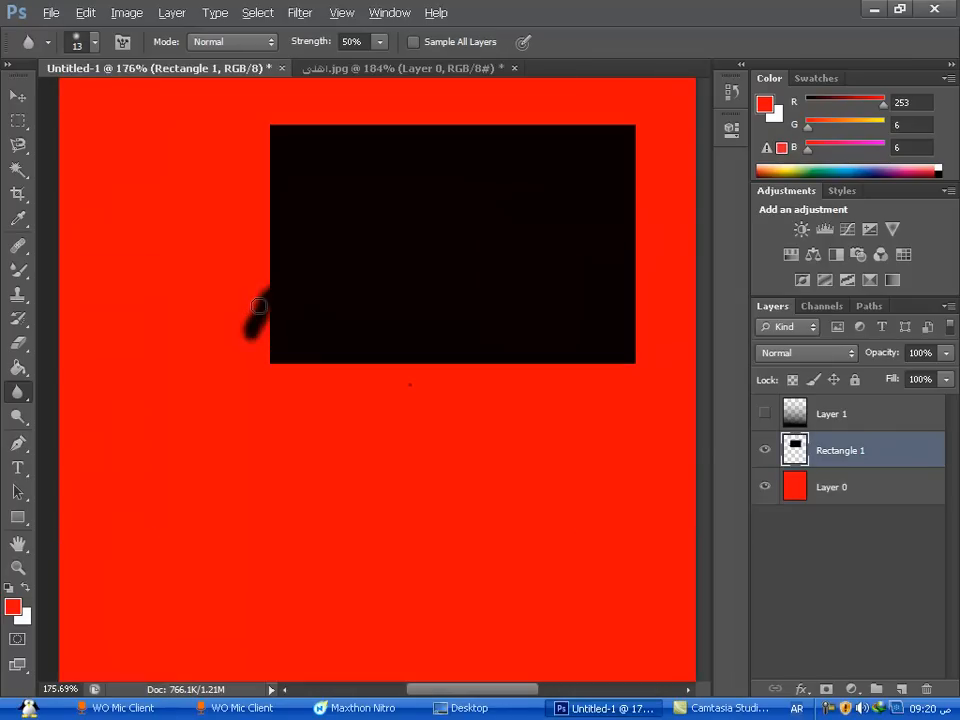
pyautogui.scroll(3, 264, 246)
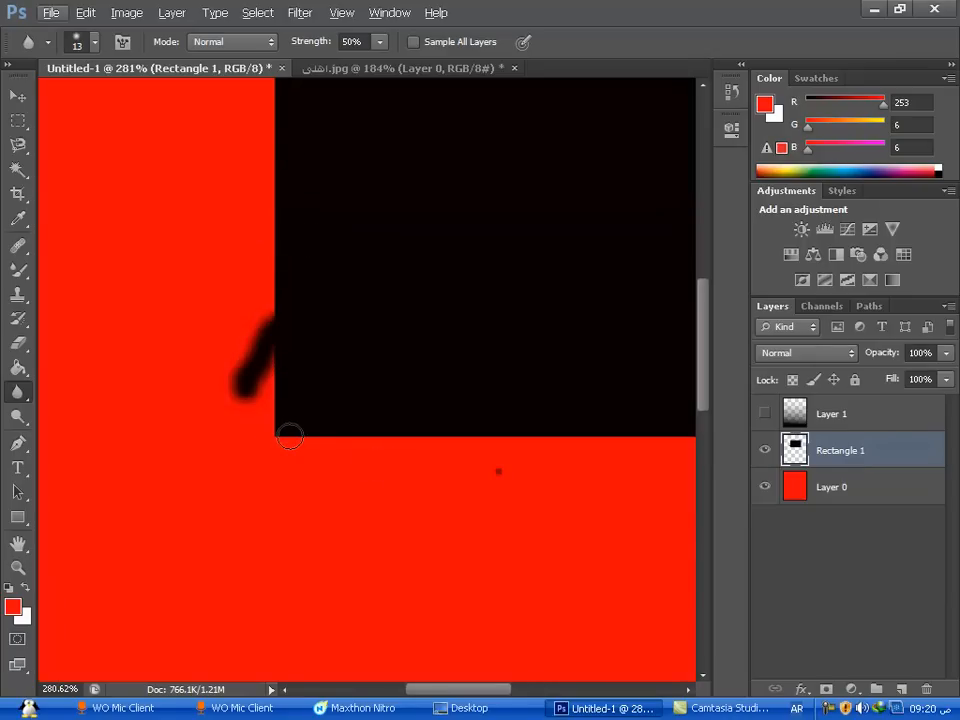
pyautogui.moveTo(275, 442)
pyautogui.mouseDown()
pyautogui.moveTo(263, 436)
pyautogui.moveTo(311, 443)
pyautogui.moveTo(302, 447)
pyautogui.moveTo(360, 444)
pyautogui.moveTo(326, 435)
pyautogui.moveTo(270, 397)
pyautogui.mouseUp()
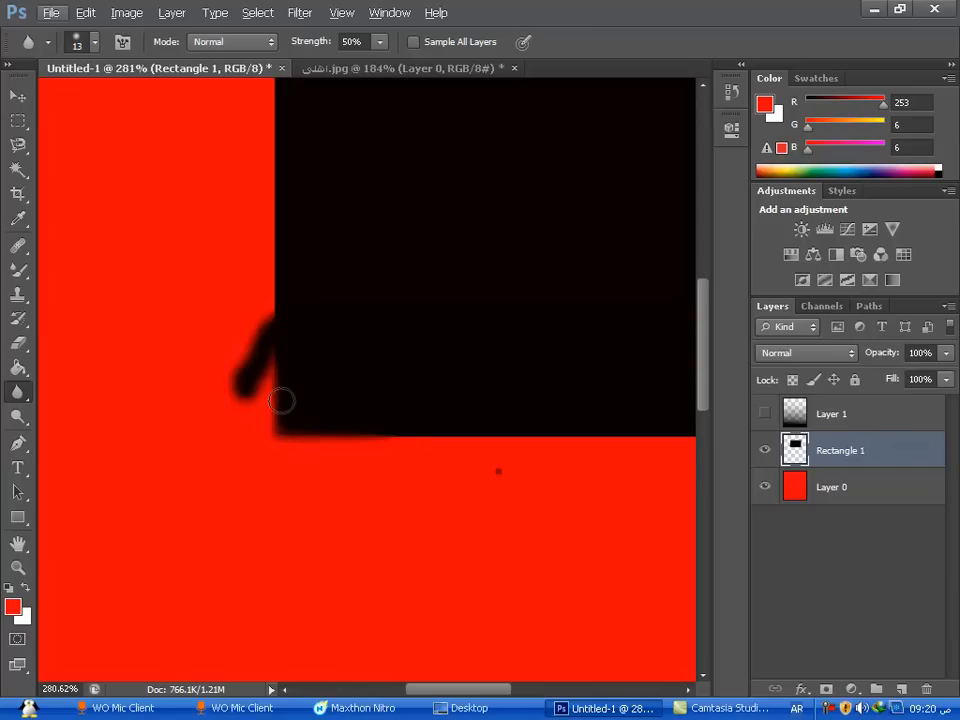
pyautogui.moveTo(371, 448)
pyautogui.mouseDown()
pyautogui.moveTo(284, 433)
pyautogui.moveTo(285, 377)
pyautogui.mouseUp()
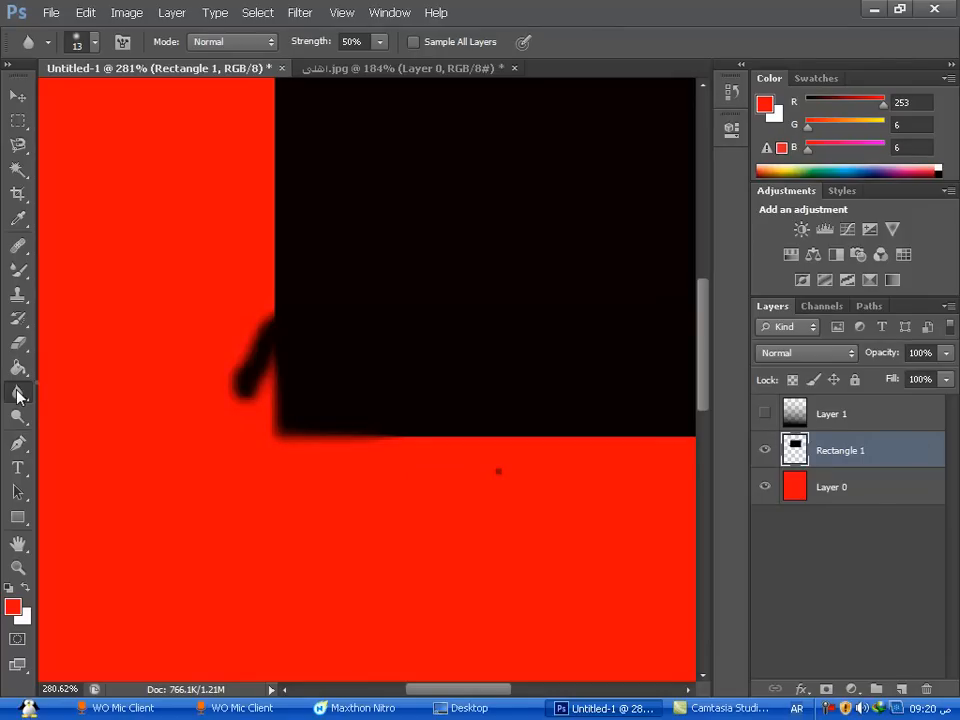
# Pull four short streaks outward from the black rectangle's left edge onto the red area with the Smudge tool.
pyautogui.click(17, 393)
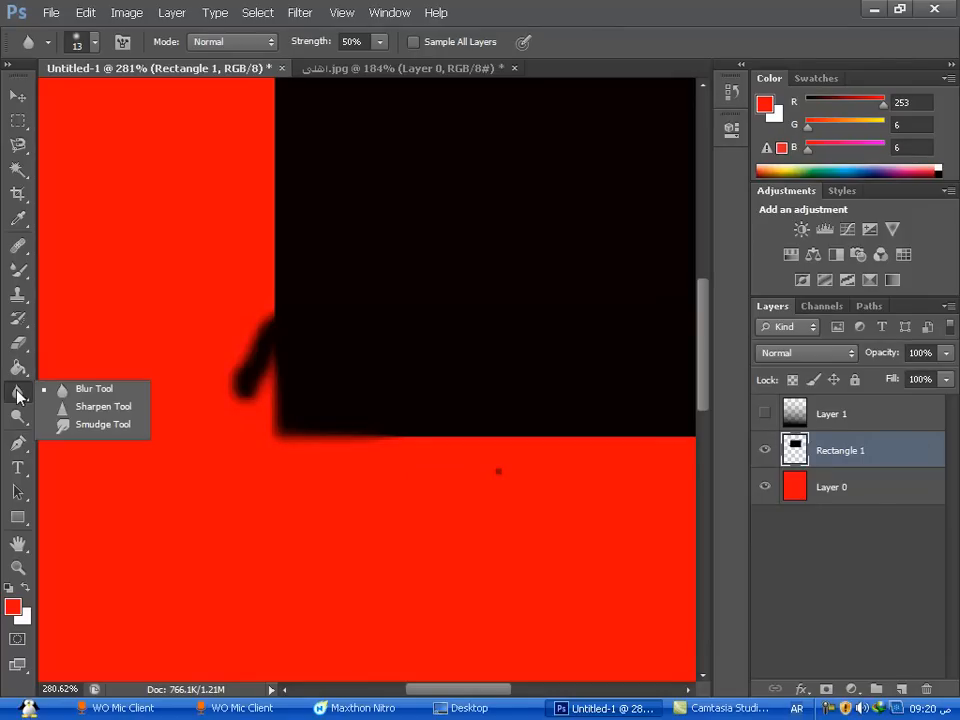
pyautogui.click(80, 426)
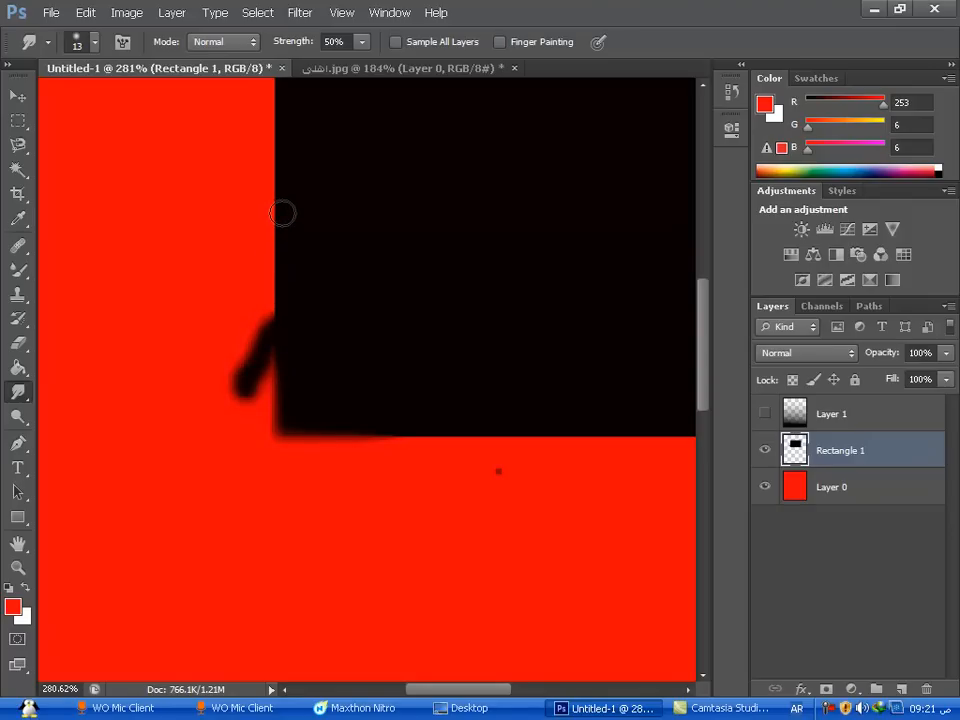
pyautogui.moveTo(262, 220); pyautogui.dragTo(216, 223)
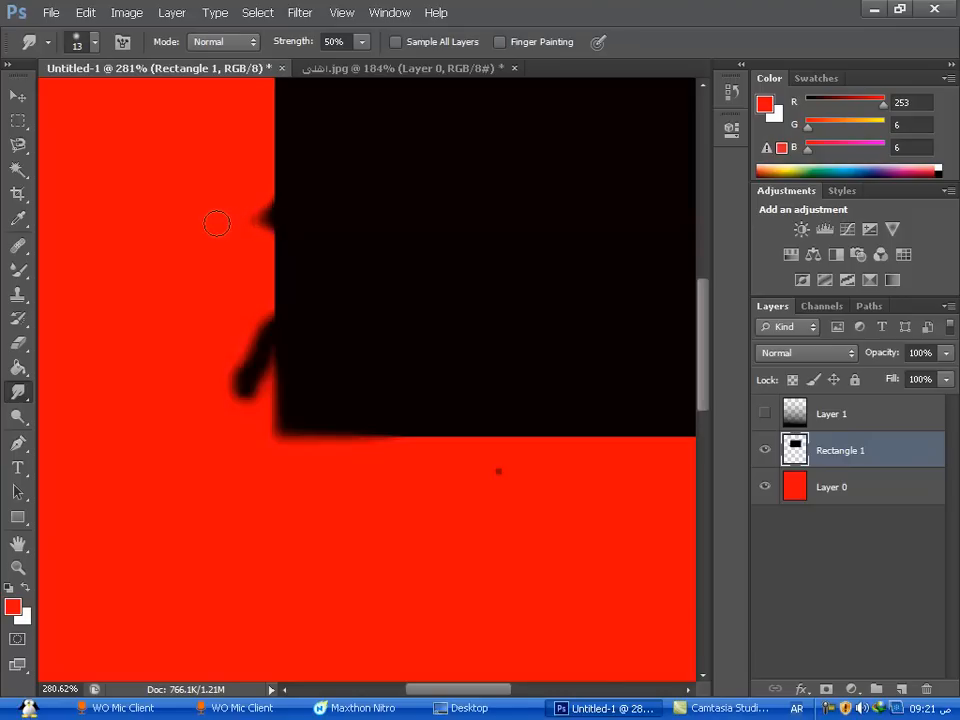
pyautogui.moveTo(292, 233); pyautogui.dragTo(223, 261)
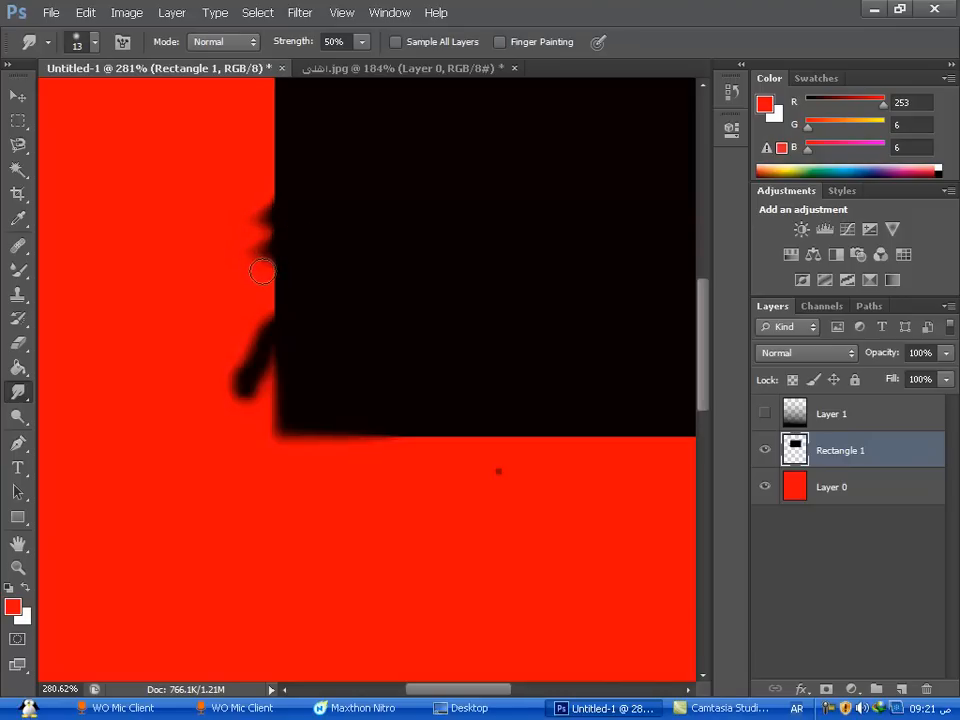
pyautogui.moveTo(275, 283); pyautogui.dragTo(239, 283)
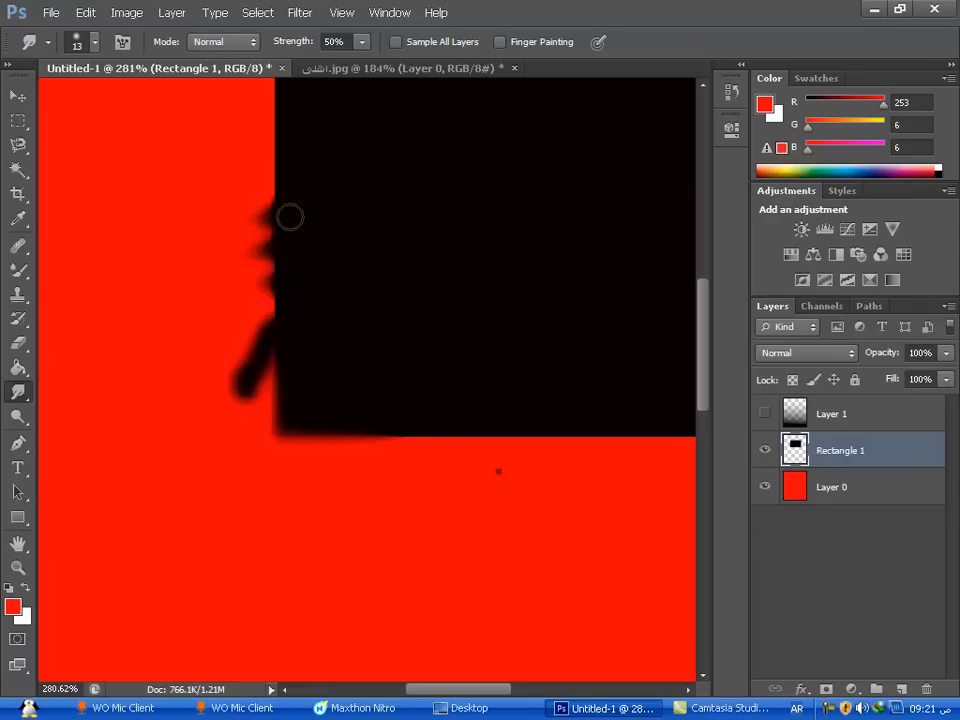
pyautogui.moveTo(301, 181); pyautogui.dragTo(239, 181)
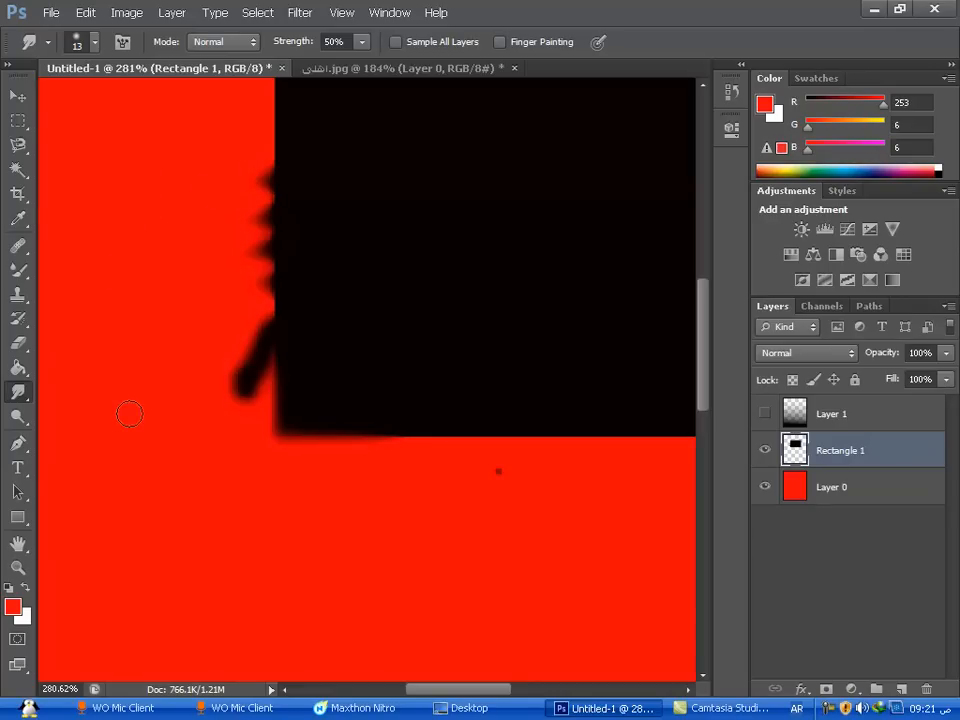
# Switch to the shirt image and darken the area around the final t of etisalat with the Burn tool.
pyautogui.click(17, 418)
pyautogui.rightClick(16, 424)
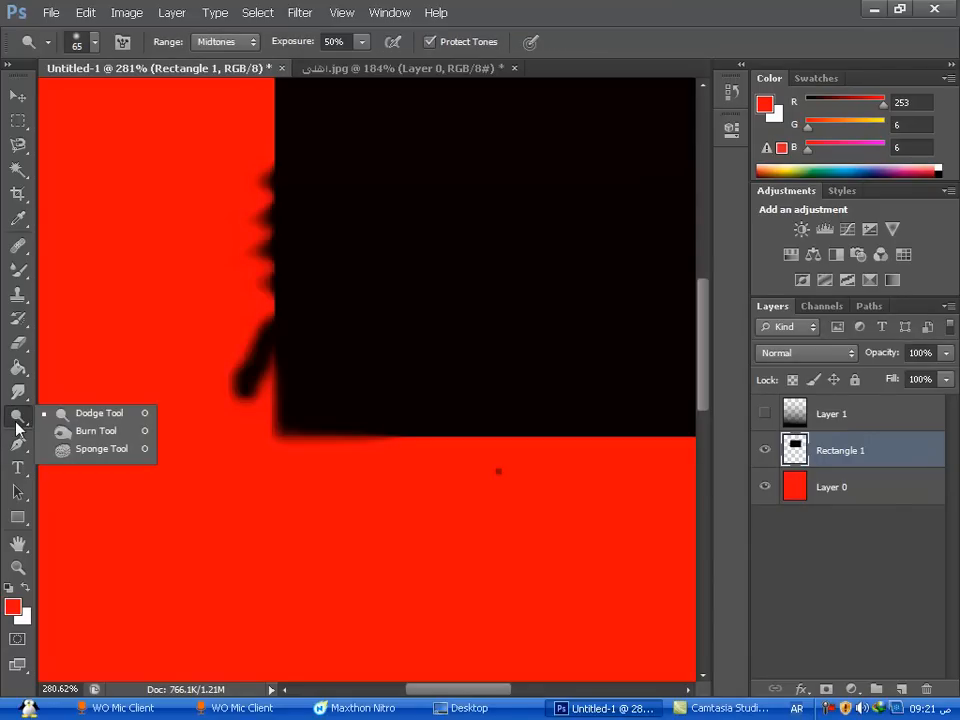
pyautogui.click(403, 70)
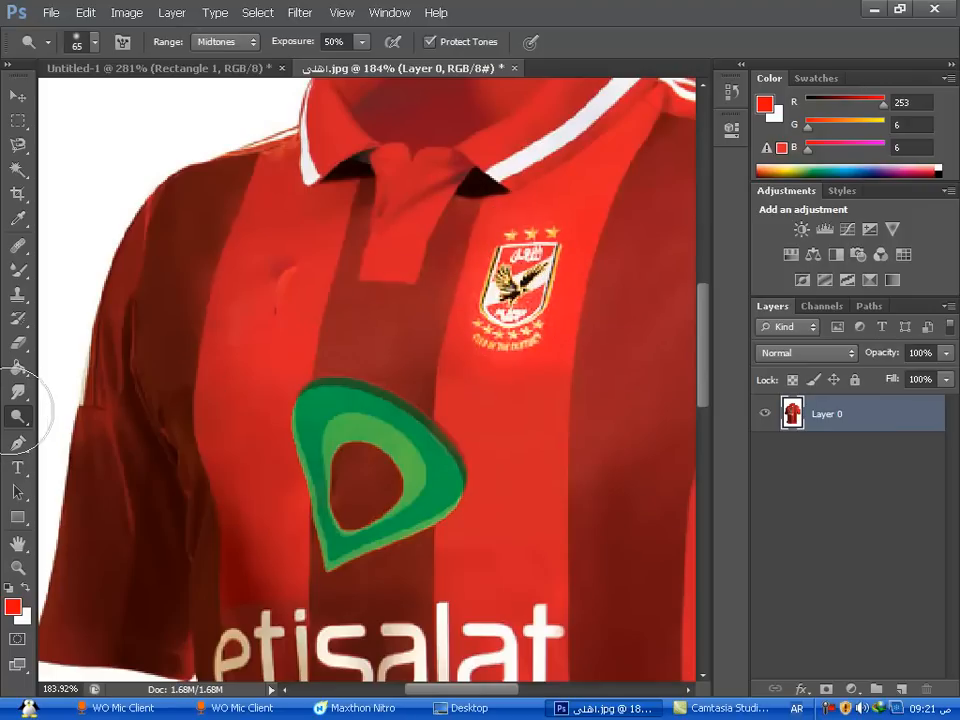
pyautogui.moveTo(10, 420); pyautogui.dragTo(103, 432)
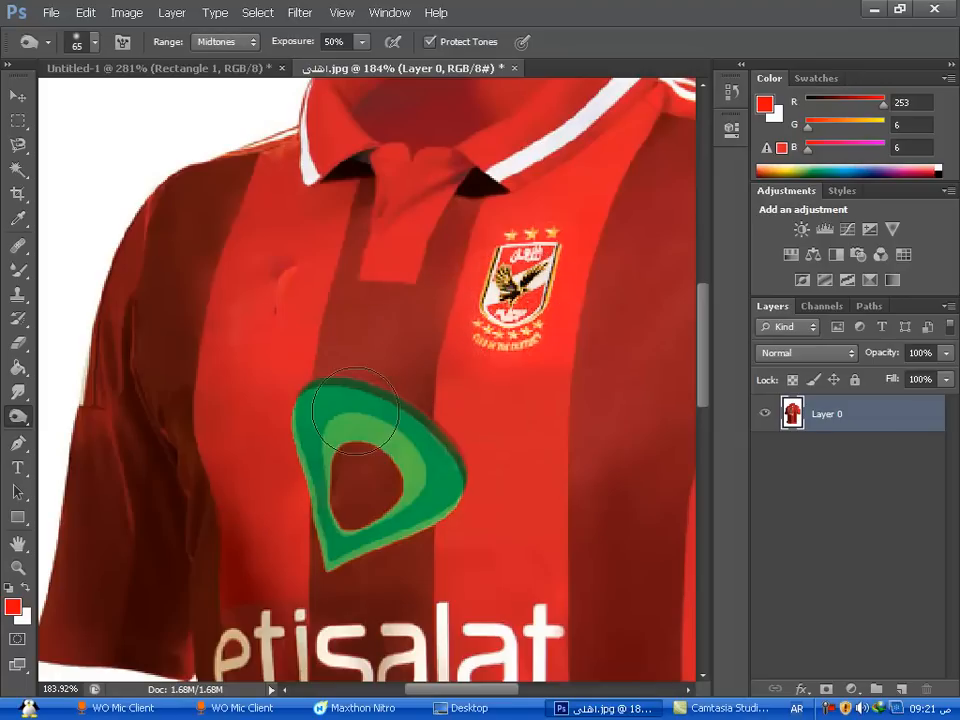
pyautogui.click(530, 617)
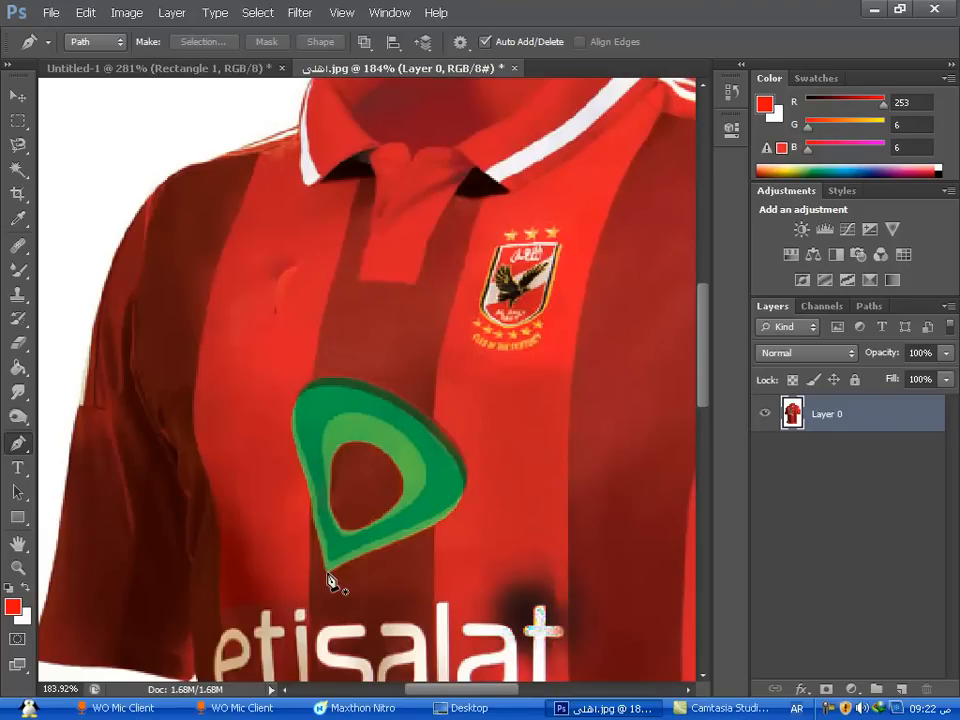
# Trace a closed Pen tool path around the green logo on the shirt, starting and ending at its bottom tip.
pyautogui.click(324, 569)
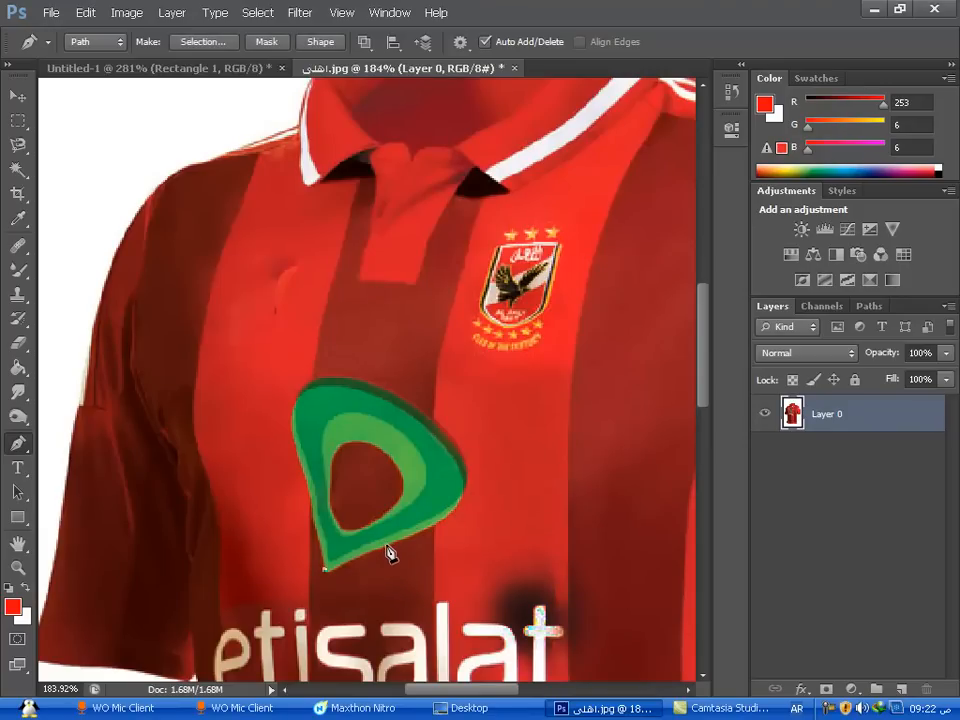
pyautogui.moveTo(387, 545); pyautogui.dragTo(439, 515)
pyautogui.click(476, 472)
pyautogui.click(347, 361)
pyautogui.click(277, 411)
pyautogui.click(326, 571)
# Convert the logo path into a new anti-aliased selection with a feather radius of 0 pixels.
pyautogui.rightClick(432, 457)
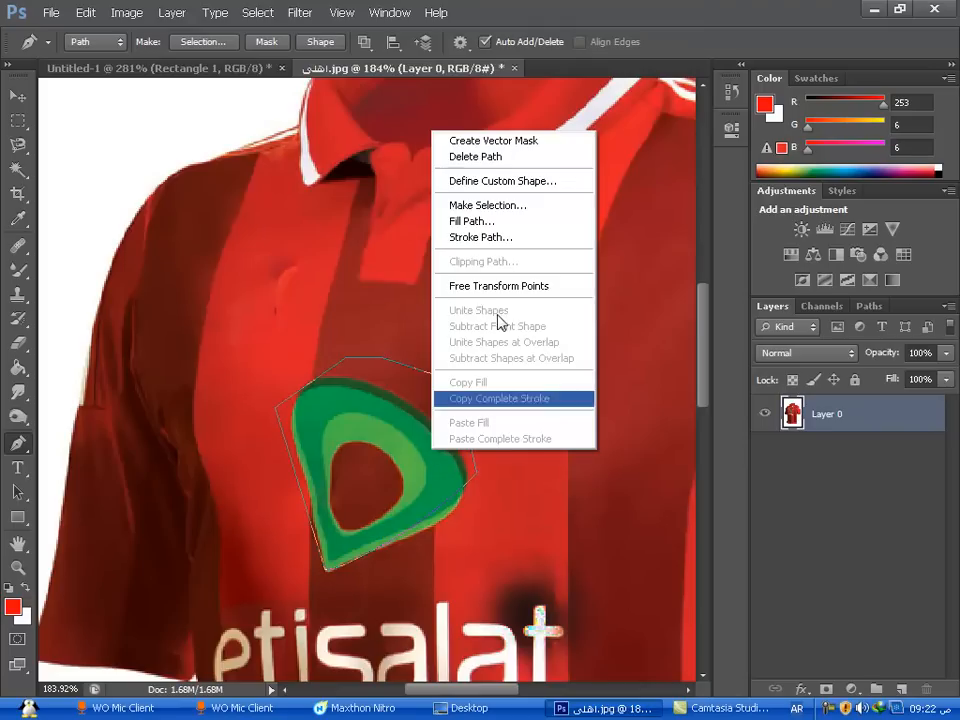
pyautogui.click(492, 206)
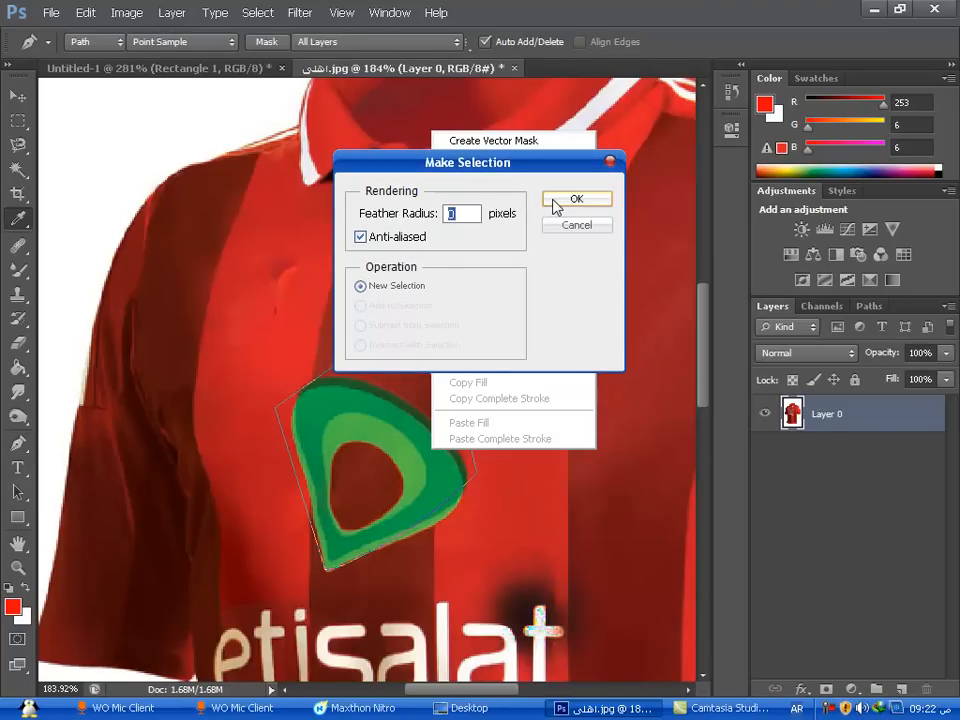
pyautogui.click(558, 201)
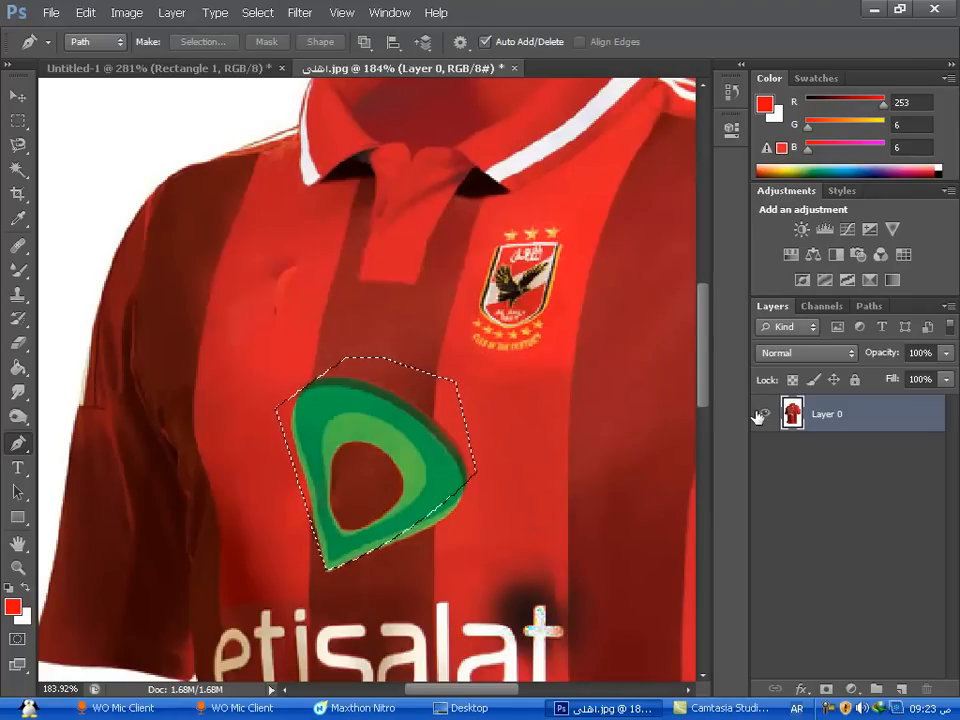
# Copy the selected logo onto a new layer, and check the cutout by hiding Layer 0 and showing it again.
pyautogui.hotkey('ctrl', 'shift', 'alt', 'n')
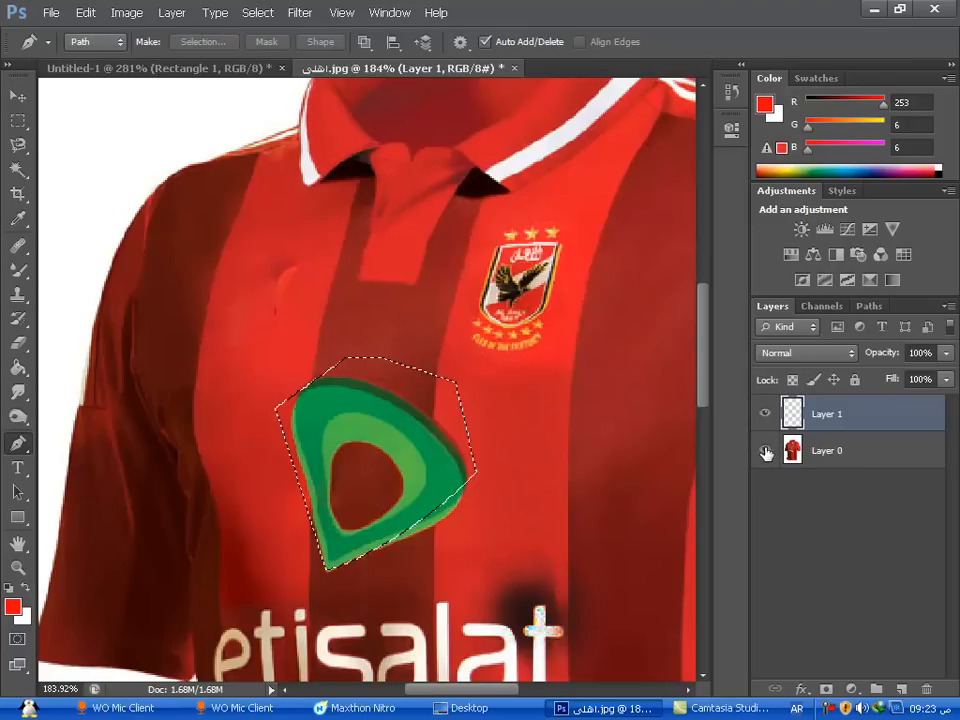
pyautogui.hotkey('ctrl', 'd')
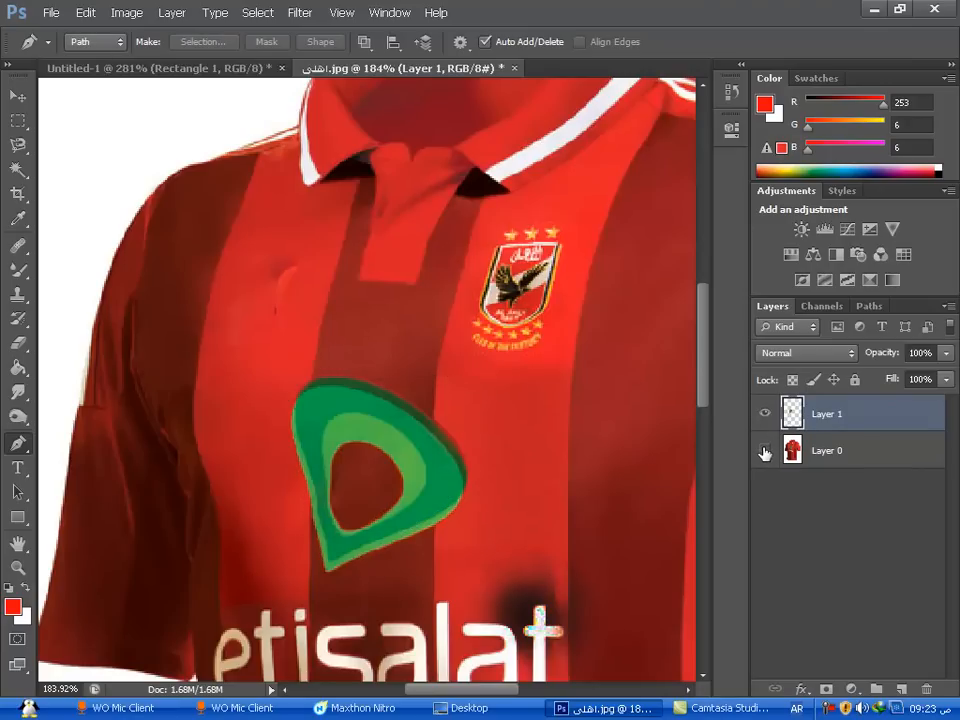
pyautogui.click(765, 451)
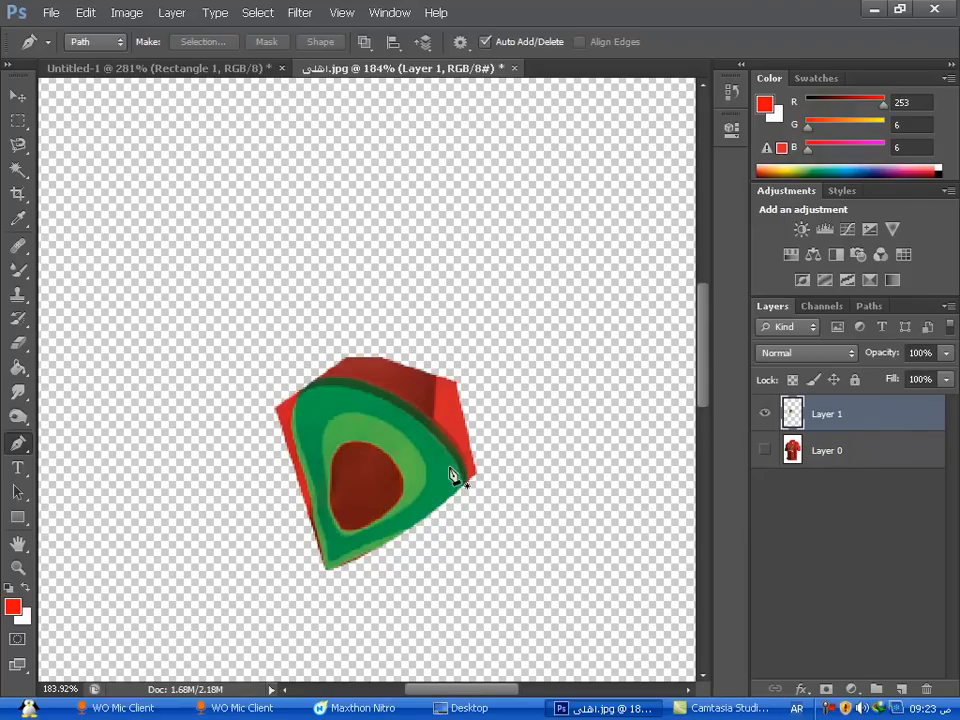
pyautogui.click(765, 450)
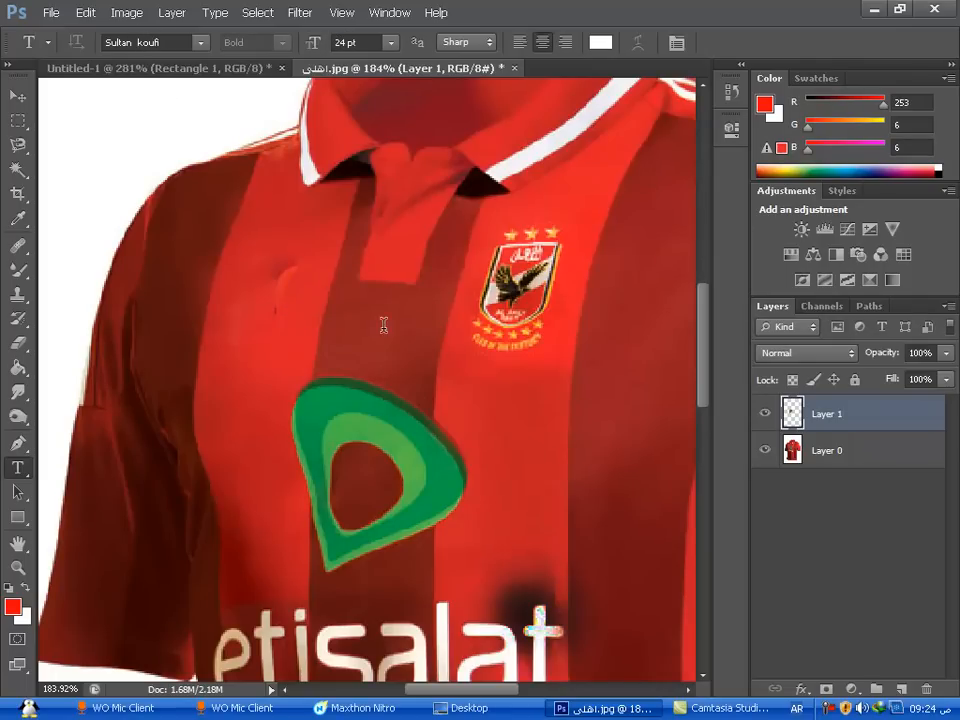
# Start a horizontal text line on the shirt's chest above the green logo and set its colour to yellow fbfe04.
pyautogui.click(332, 305)
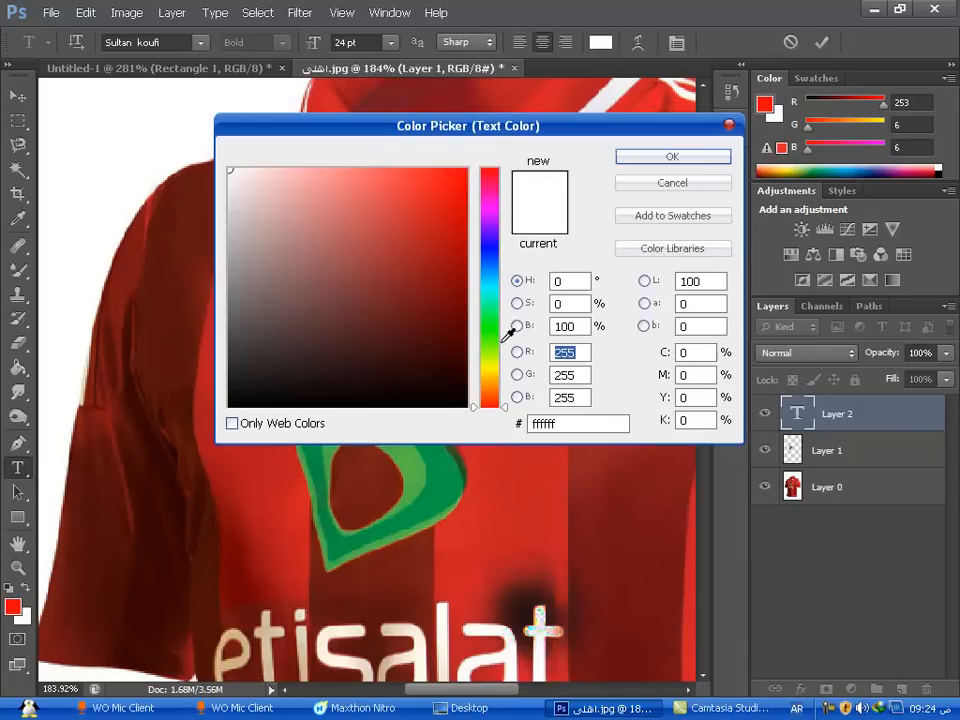
pyautogui.click(488, 367)
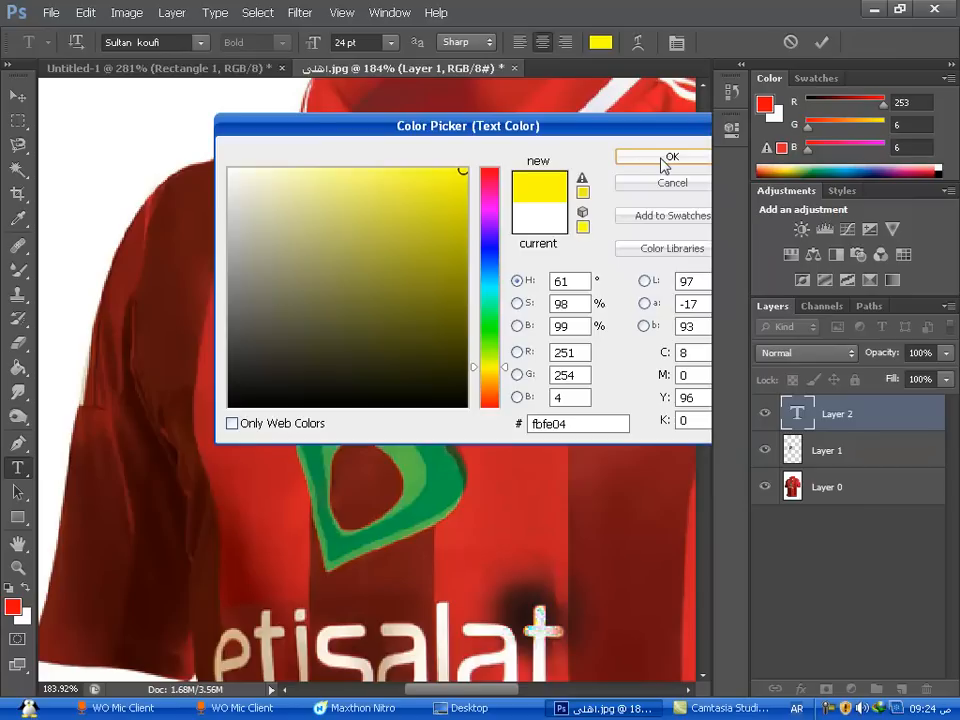
pyautogui.click(660, 157)
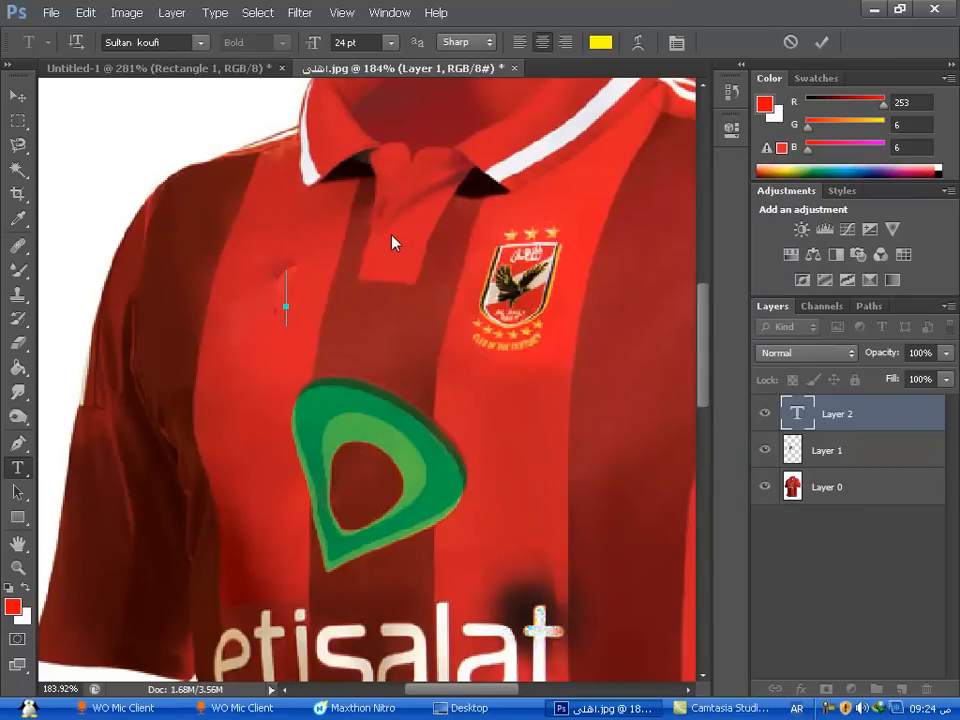
# Switch the keyboard language to English and enter the text "Learn Photoshop Simply".
pyautogui.hotkey('alt', 'shift')
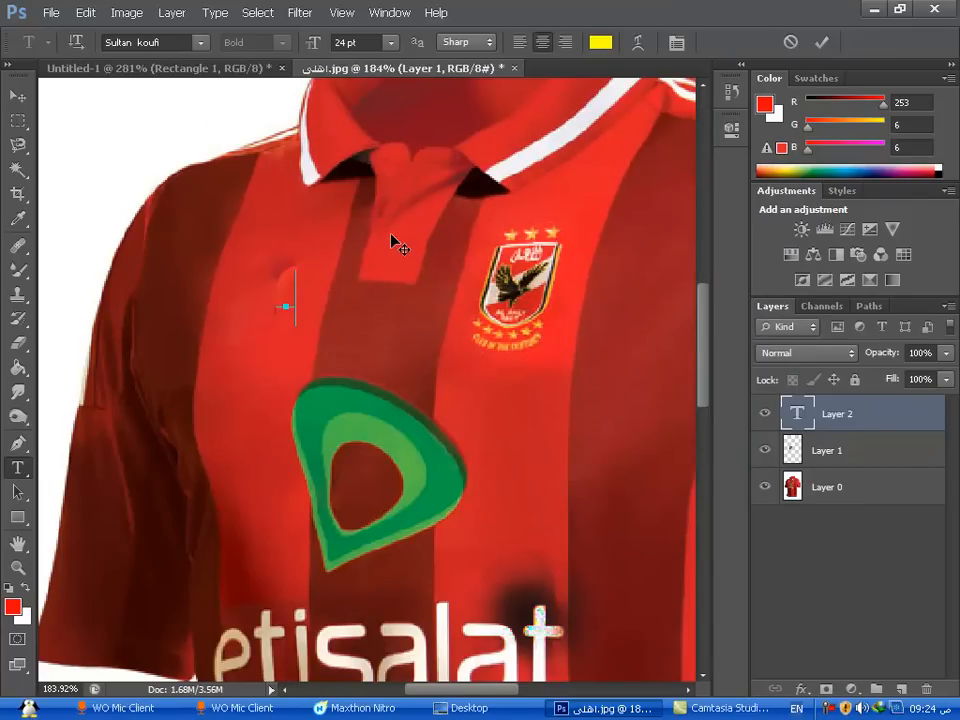
pyautogui.write('Learn Ph')
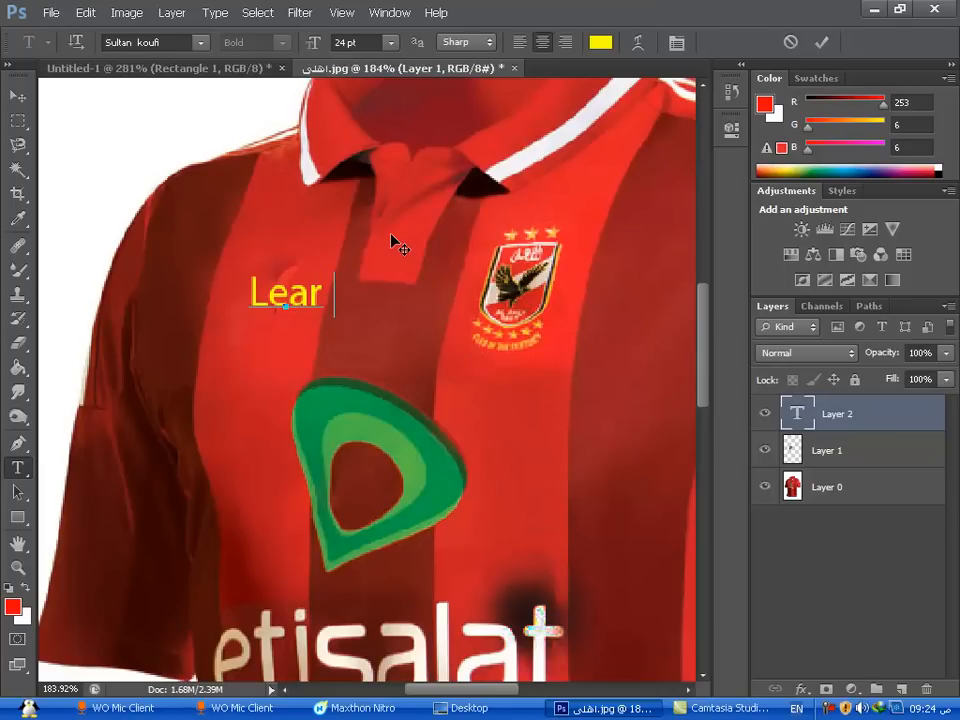
pyautogui.write('otoshop Si')
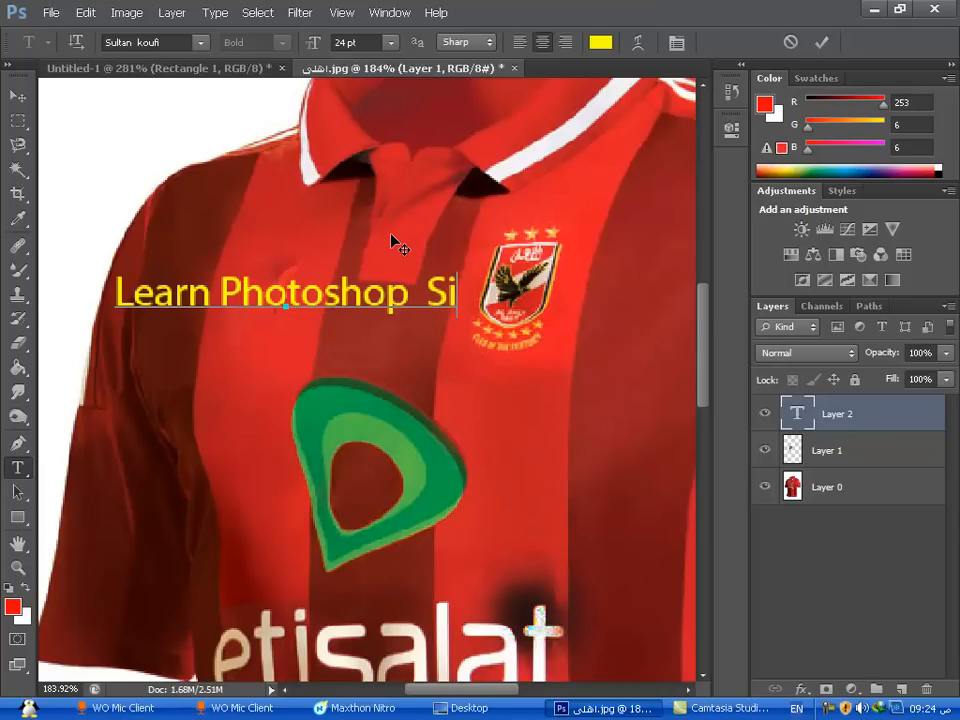
pyautogui.write('mply')
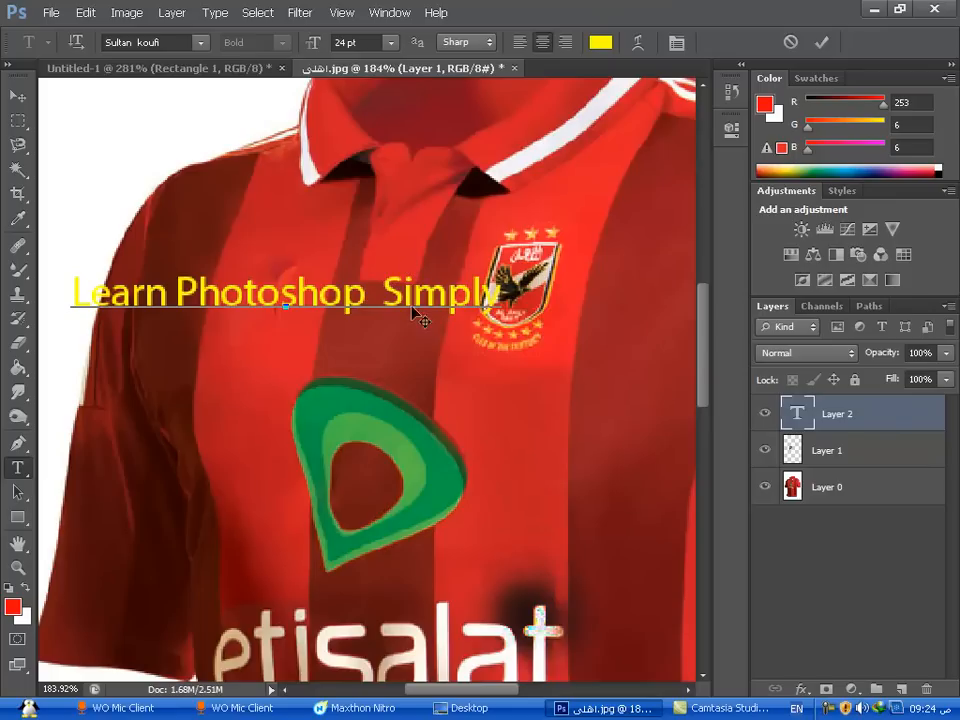
# Select the whole "Learn Photoshop Simply" text and set its font size to 36 pt.
pyautogui.click(391, 289)
pyautogui.click(277, 102)
pyautogui.hotkey('ctrl', 'a')
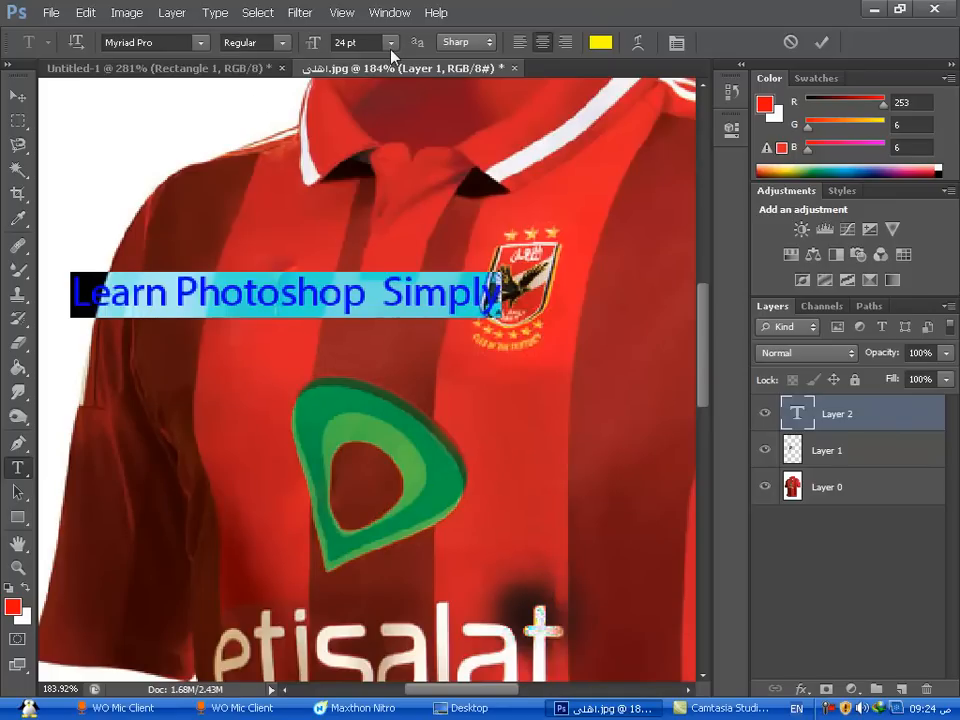
pyautogui.click(391, 45)
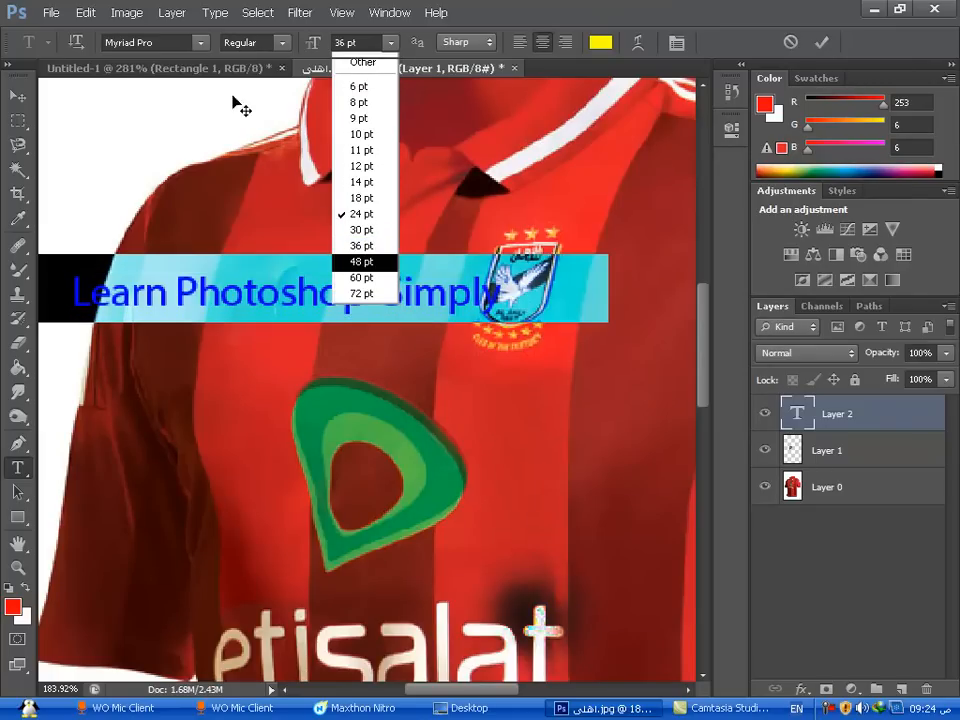
# Set the font of the selected "Learn Photoshop Simply" text to Trajan Pro and commit the text.
pyautogui.click(201, 50)
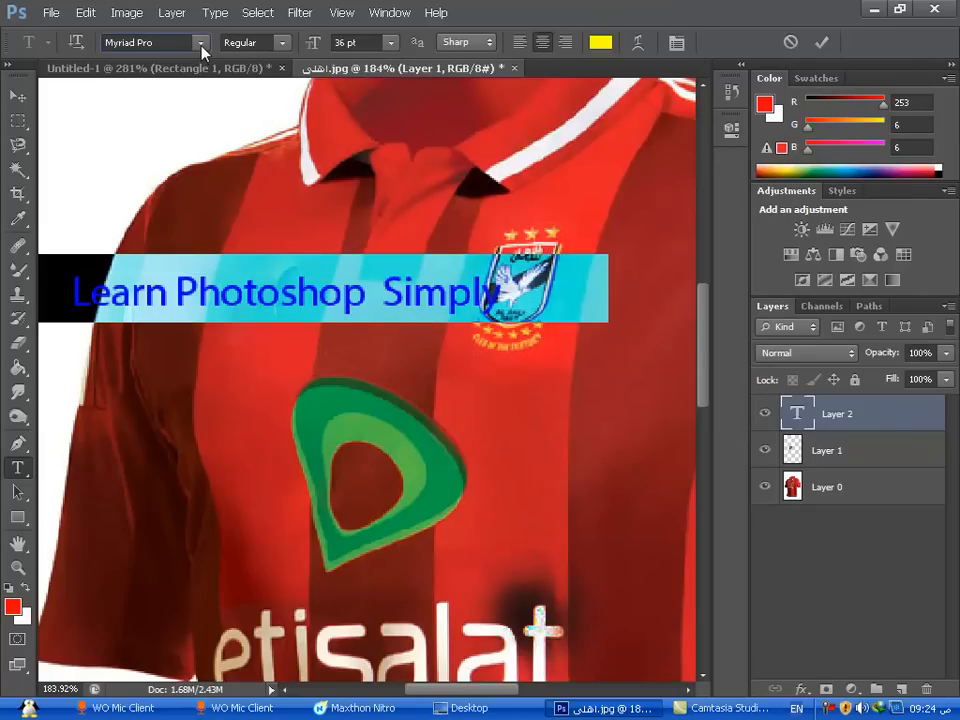
pyautogui.click(201, 45)
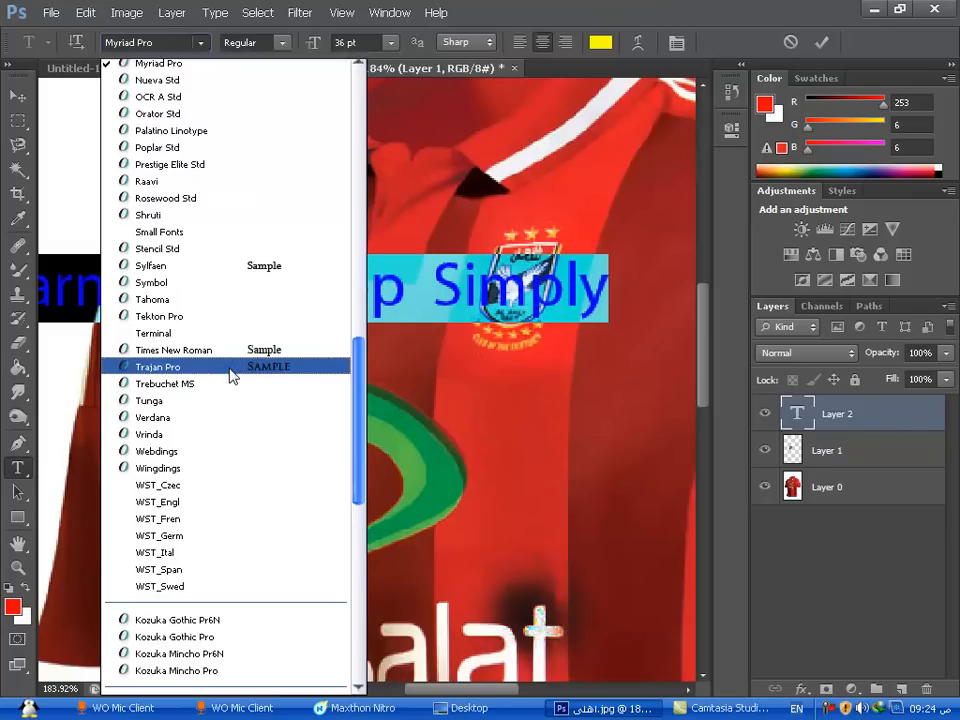
pyautogui.click(231, 370)
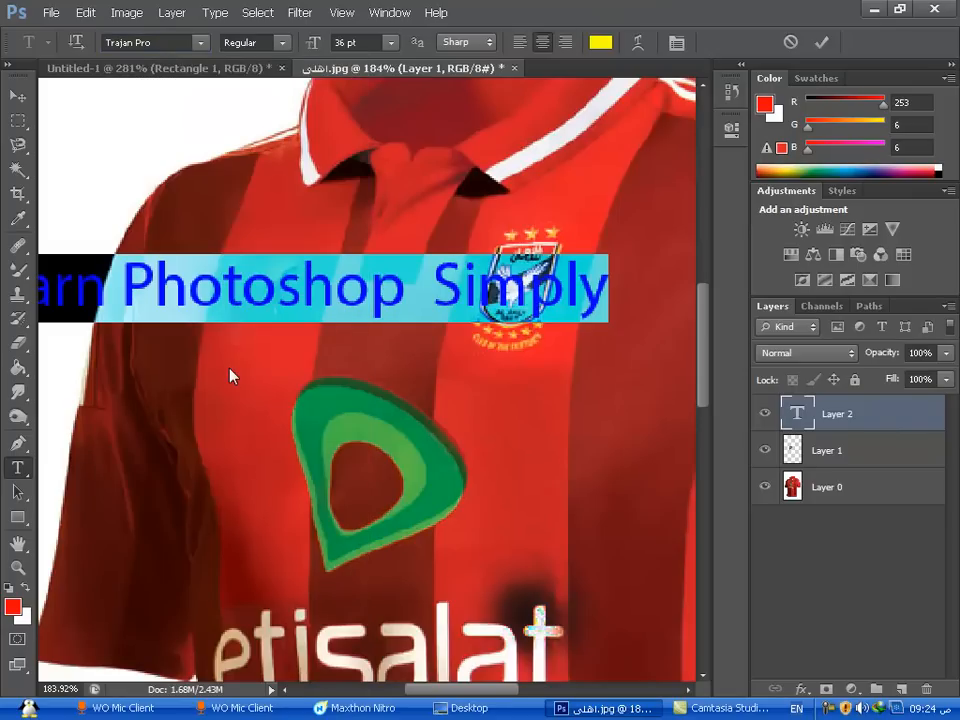
pyautogui.click(19, 98)
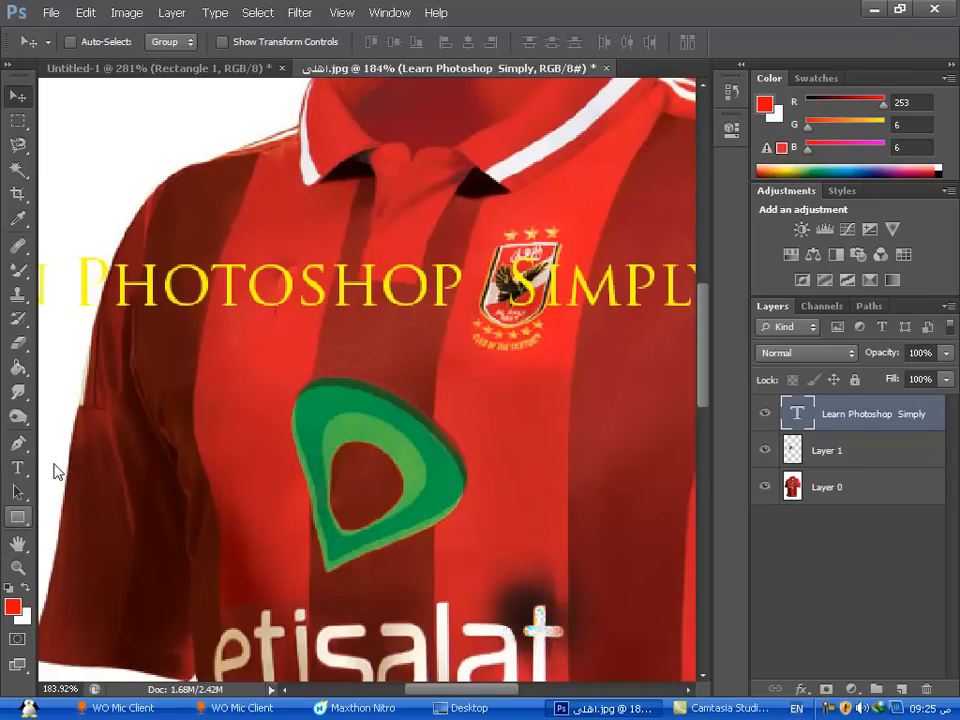
# Draw a red-filled rectangle shape about 105 by 63 px over the upper part of the green logo, and switch to the Line tool.
pyautogui.press('u')
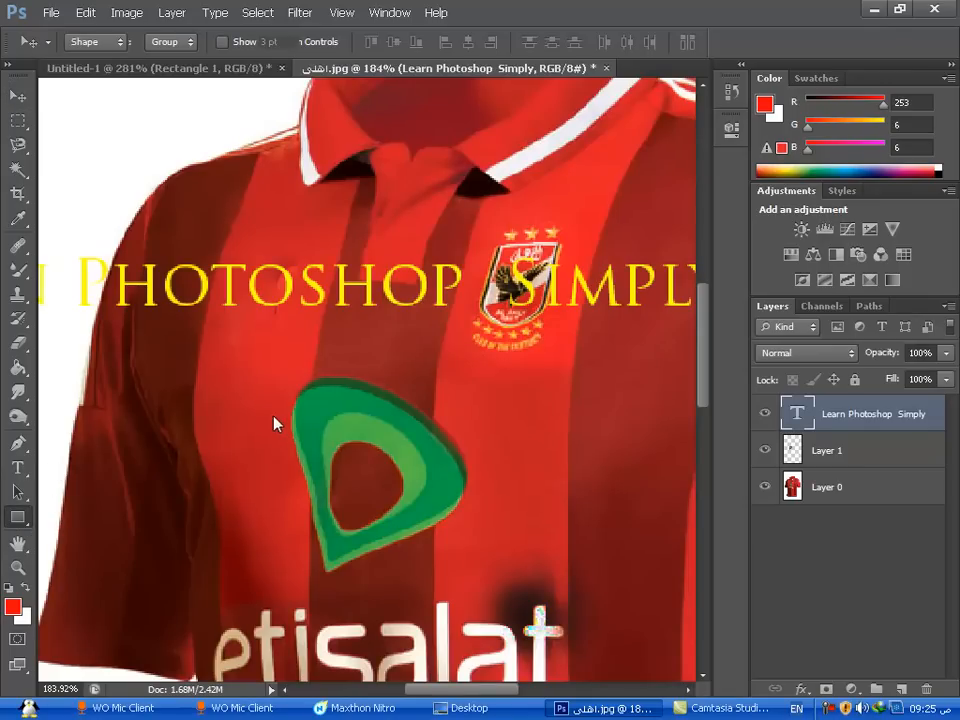
pyautogui.moveTo(464, 337); pyautogui.dragTo(286, 443)
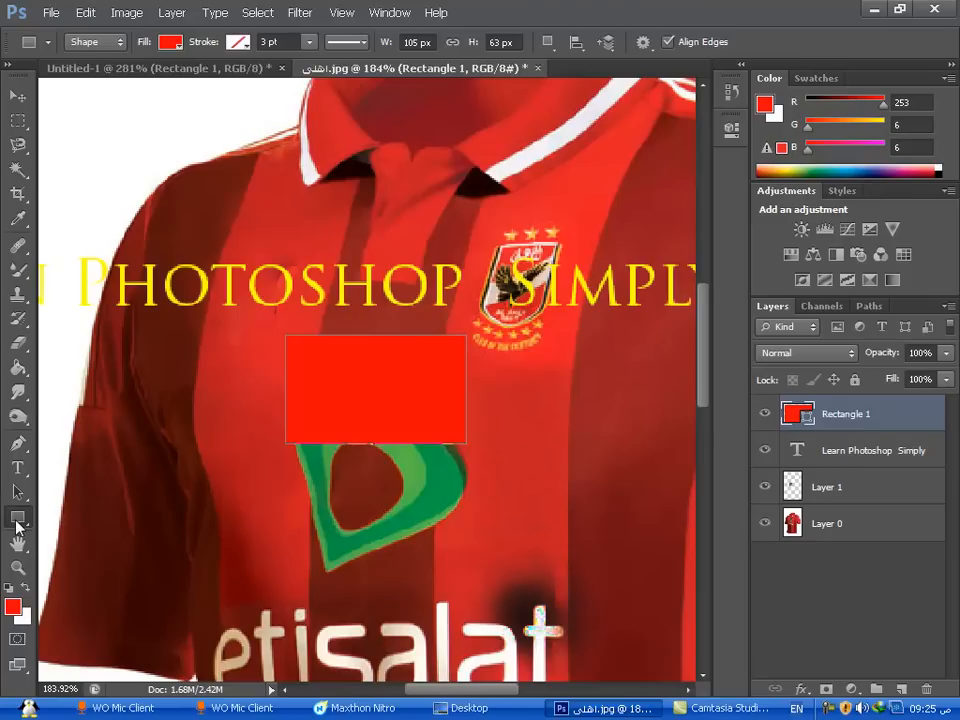
pyautogui.click(17, 519)
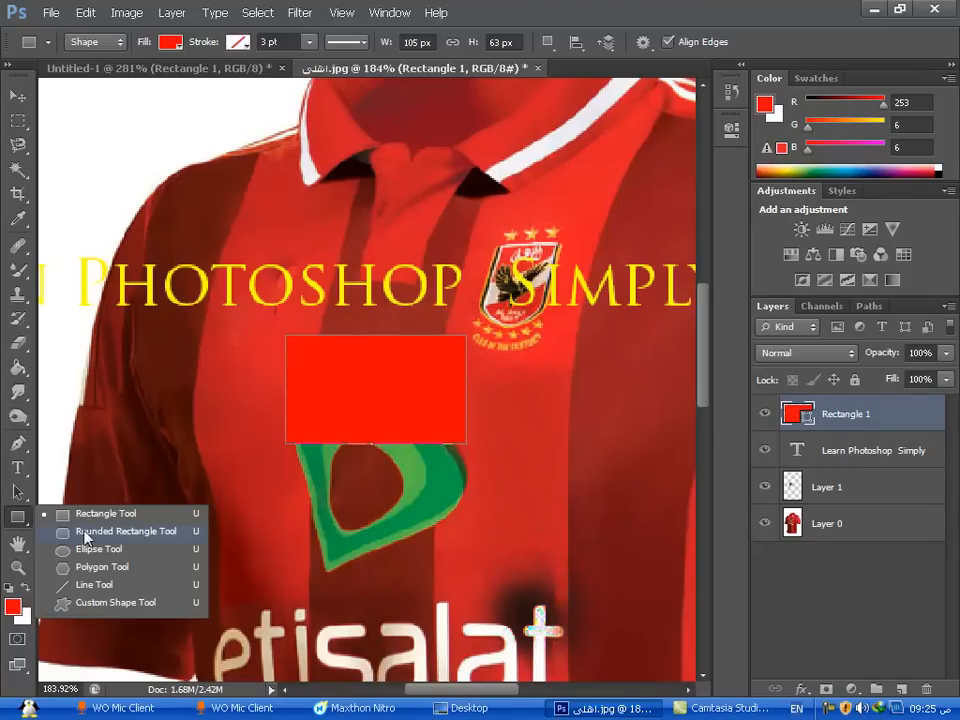
pyautogui.click(103, 588)
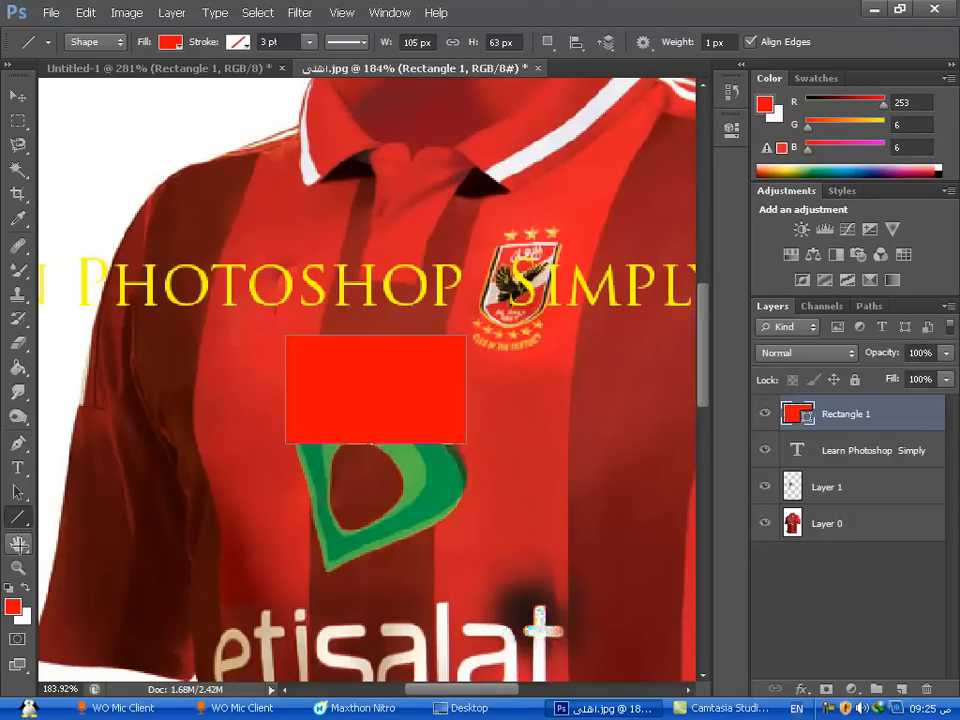
# Pan around the shirt with the Hand tool and magnify the collar area to 300% with the Zoom tool.
pyautogui.click(21, 552)
pyautogui.moveTo(540, 251); pyautogui.dragTo(452, 390)
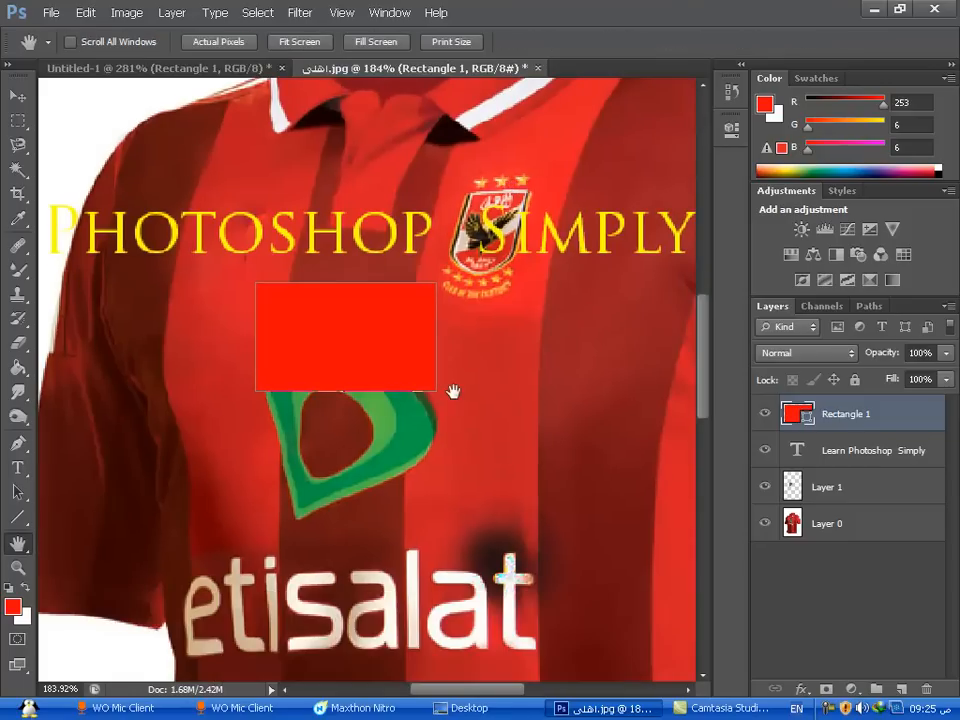
pyautogui.scroll(-3, 450, 300)
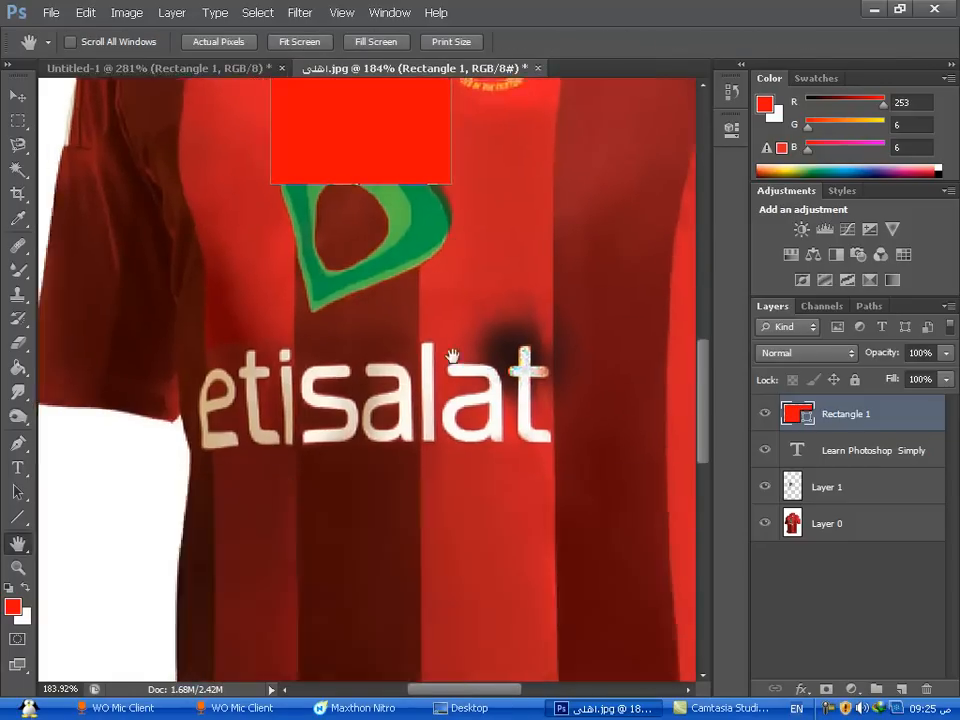
pyautogui.scroll(5, 454, 354)
pyautogui.scroll(3, 420, 465)
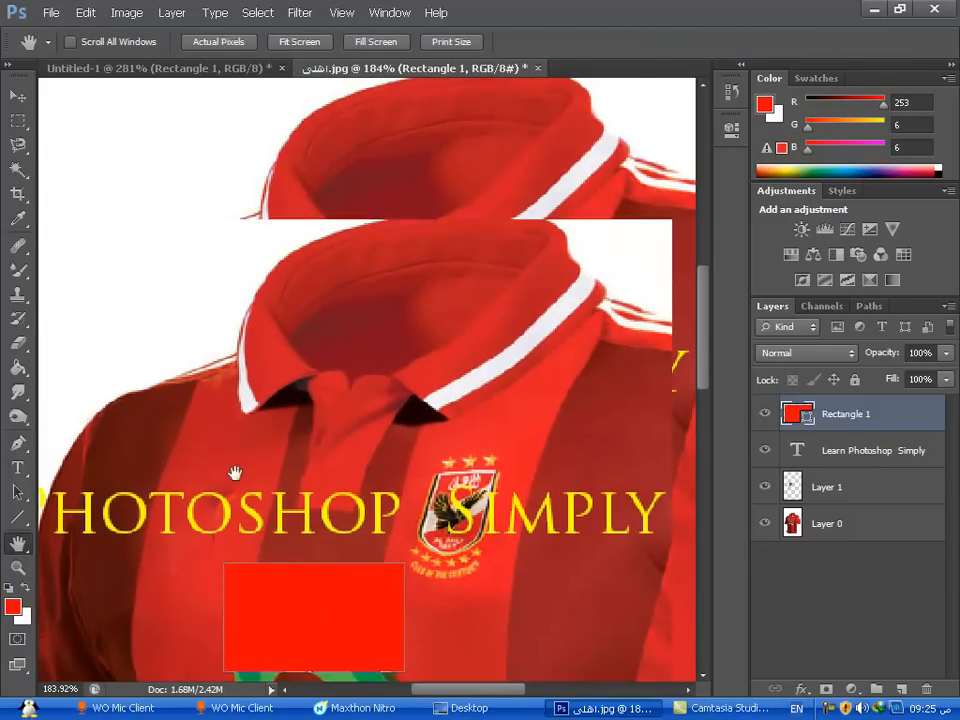
pyautogui.click(19, 566)
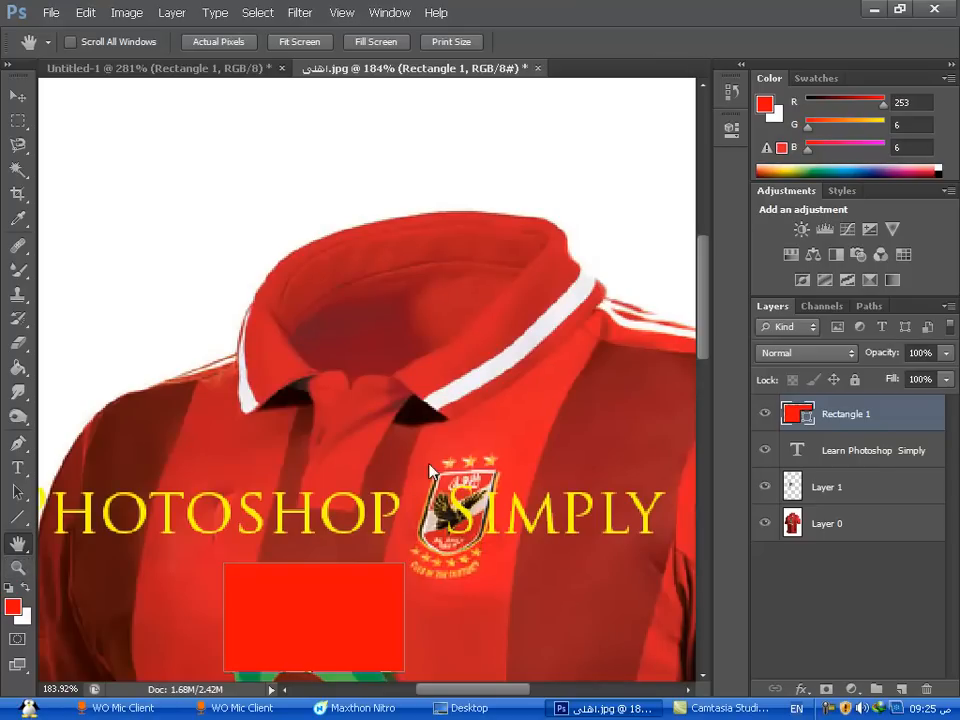
pyautogui.click(491, 371)
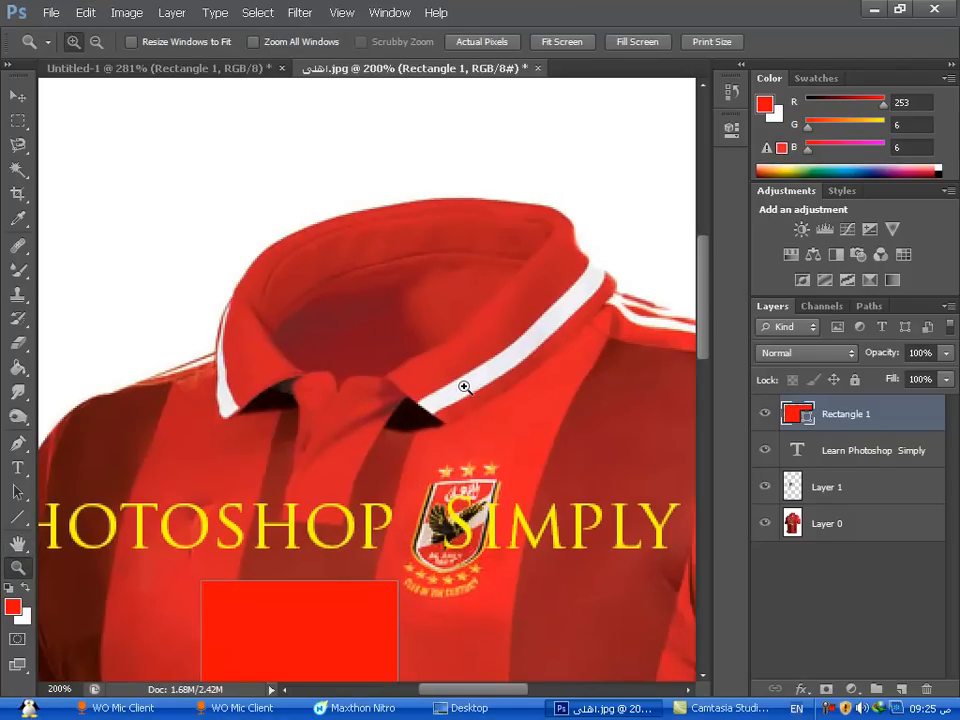
pyautogui.click(458, 391)
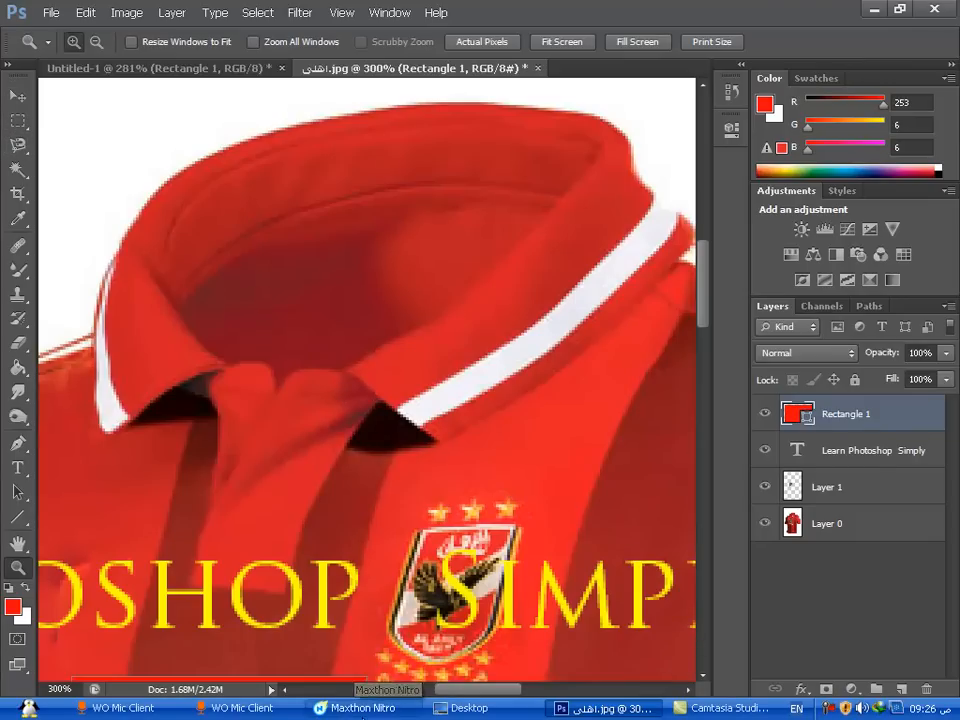
# Switch to the Maxthon Nitro browser and view the Learn Photoshop Simply Facebook group and YouTube channel.
pyautogui.click(377, 707)
pyautogui.click(619, 446)
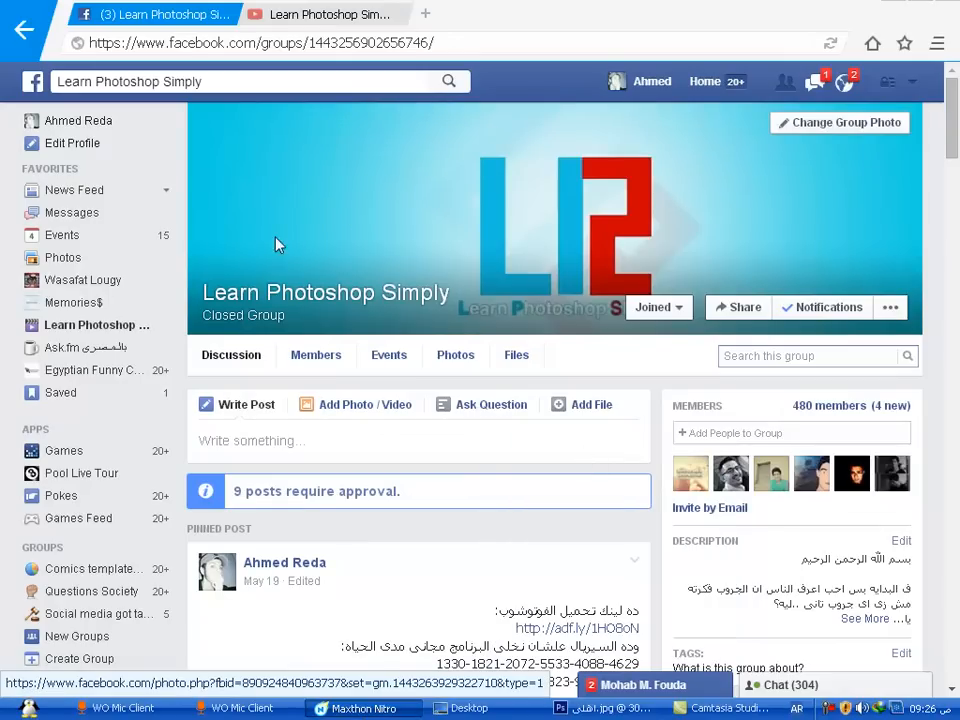
pyautogui.click(314, 9)
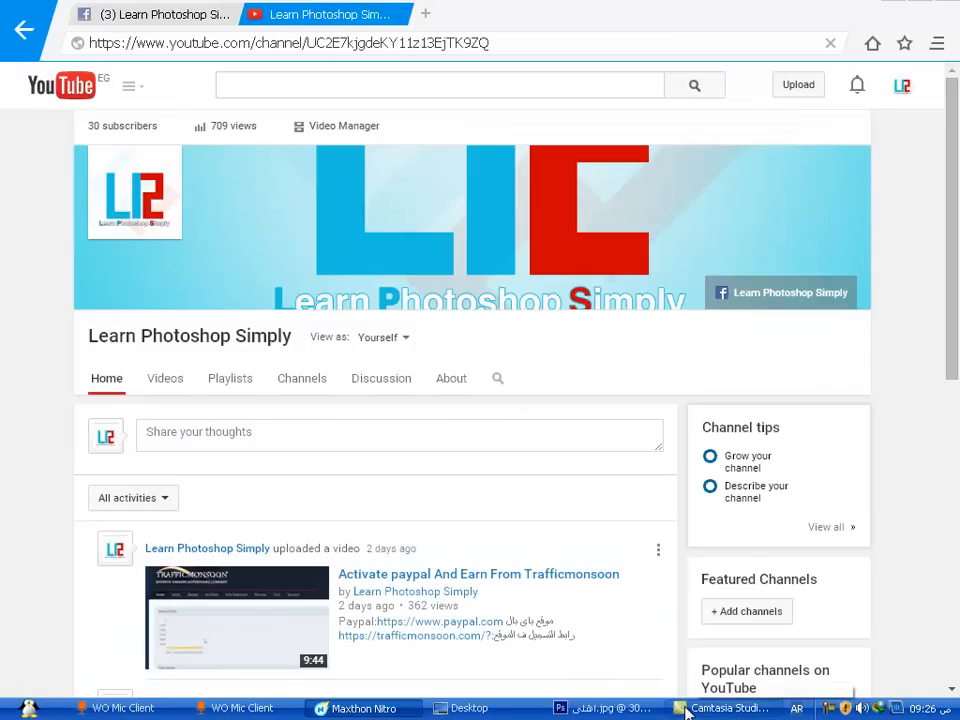
pyautogui.rightClick(824, 708)
pyautogui.click(849, 666)
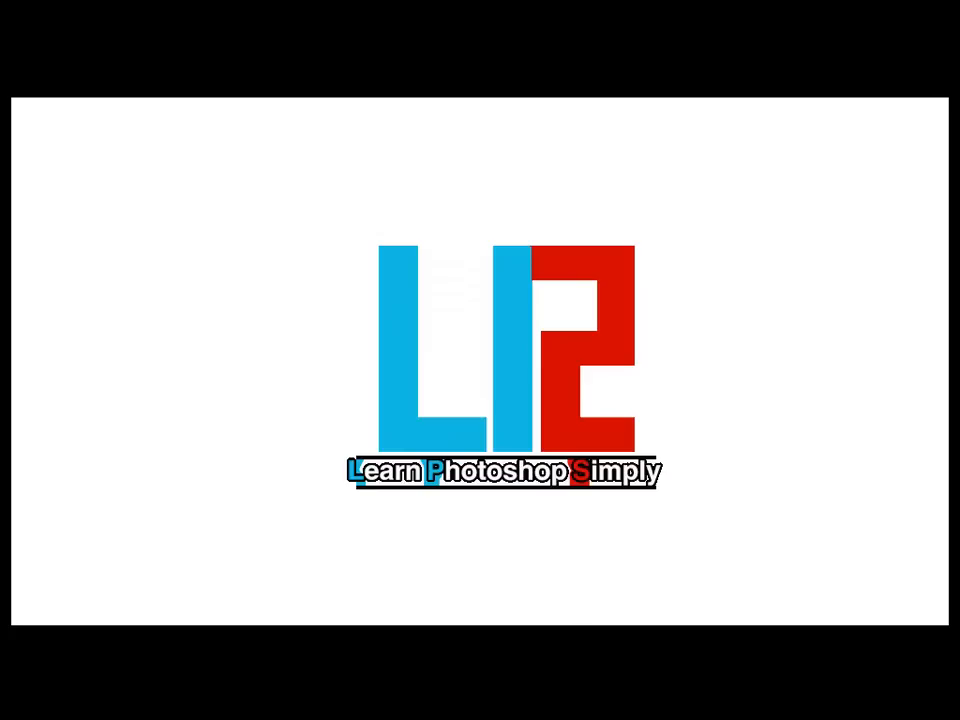